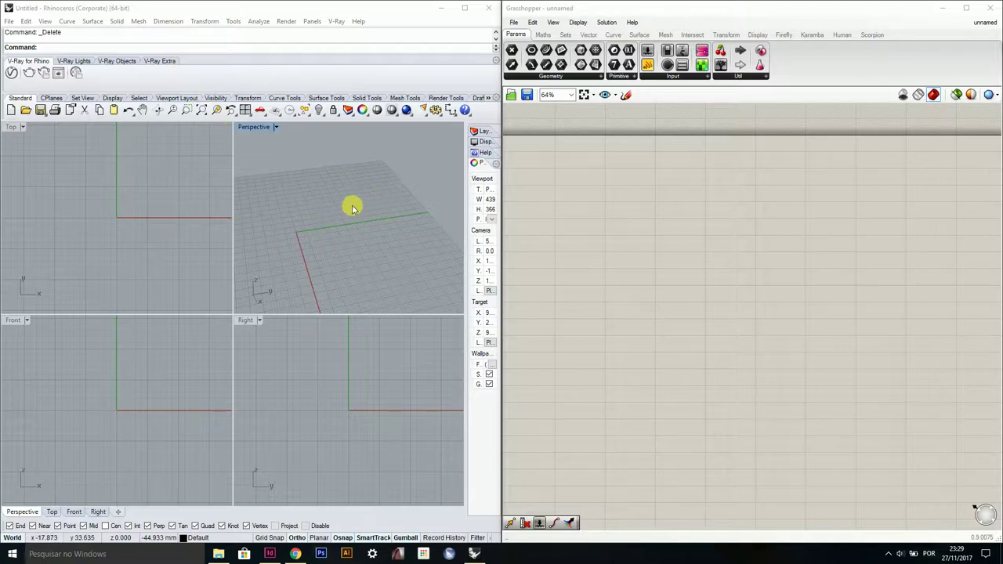
Step: Draw a rectangle about 32 by 35 mm on the ground plane in the Perspective view
{"action": "left_click", "coordinate": [322, 245]}
{"action": "right_click_drag", "start_coordinate": [321, 246], "coordinate": [378, 206], "text": "shift"}
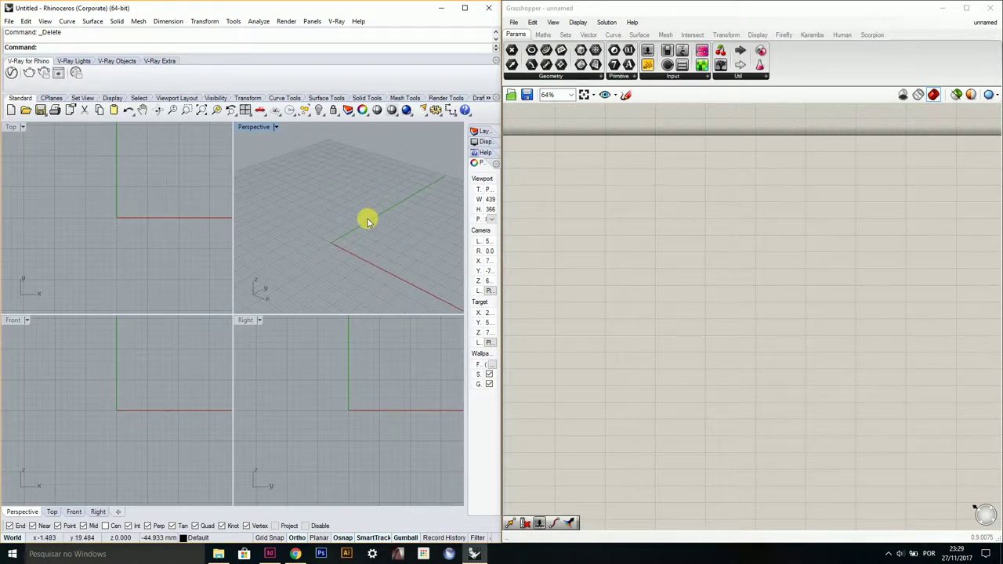
{"action": "mouse_move", "coordinate": [369, 222]}
{"action": "right_mouse_down", "text": "shift"}
{"action": "mouse_move", "coordinate": [360, 239]}
{"action": "mouse_move", "coordinate": [376, 262]}
{"action": "mouse_move", "coordinate": [368, 225]}
{"action": "right_mouse_up", "text": "shift"}
{"action": "type", "text": "R"}
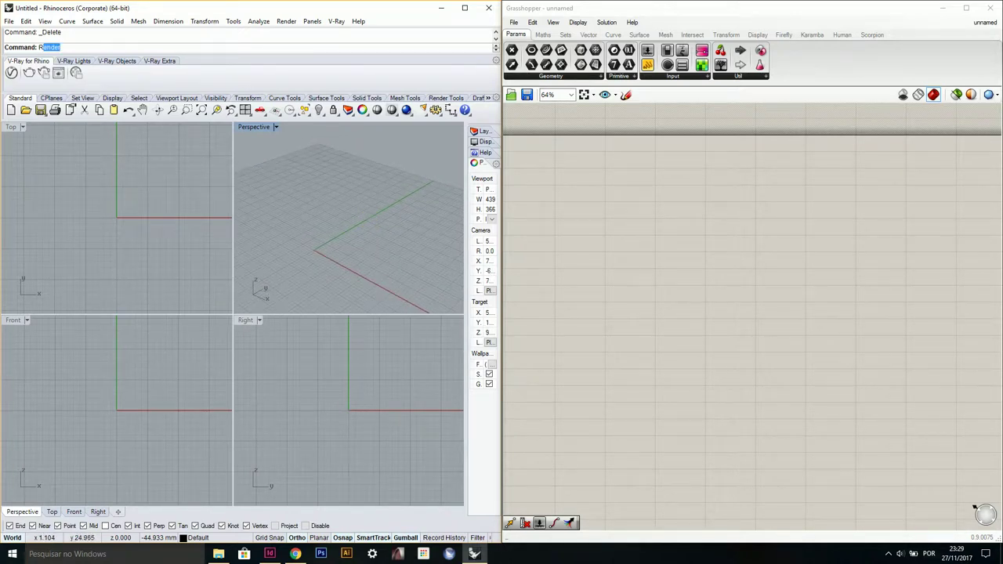
{"action": "type", "text": "ec"}
{"action": "key", "text": "Return"}
{"action": "left_click", "coordinate": [299, 216]}
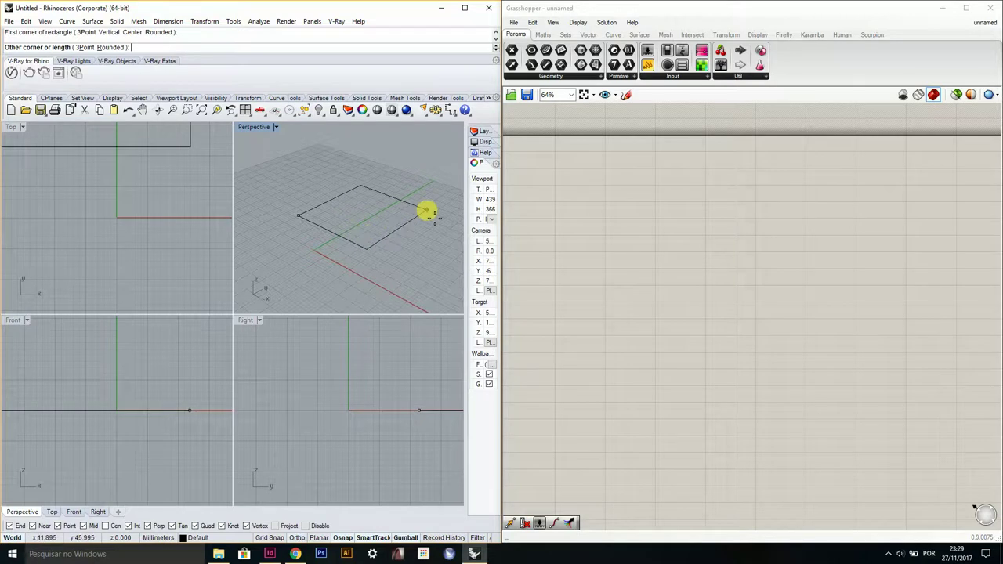
{"action": "left_click", "coordinate": [425, 210]}
Step: Extrude the rectangle upward about 26 mm as a closed solid with Solid set to Yes
{"action": "left_click", "coordinate": [412, 222]}
{"action": "right_click_drag", "start_coordinate": [411, 223], "coordinate": [381, 249], "text": "shift"}
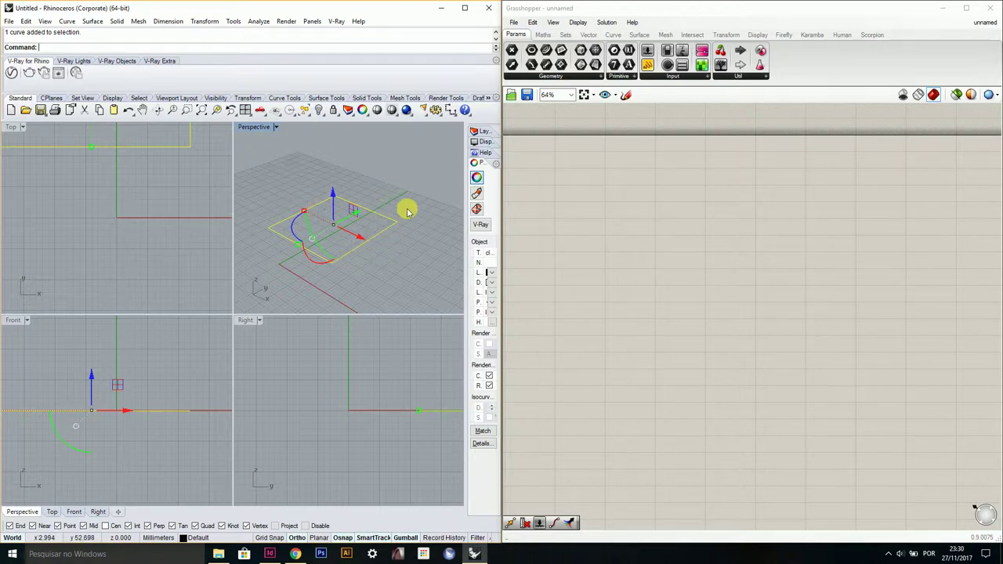
{"action": "type", "text": "Ext"}
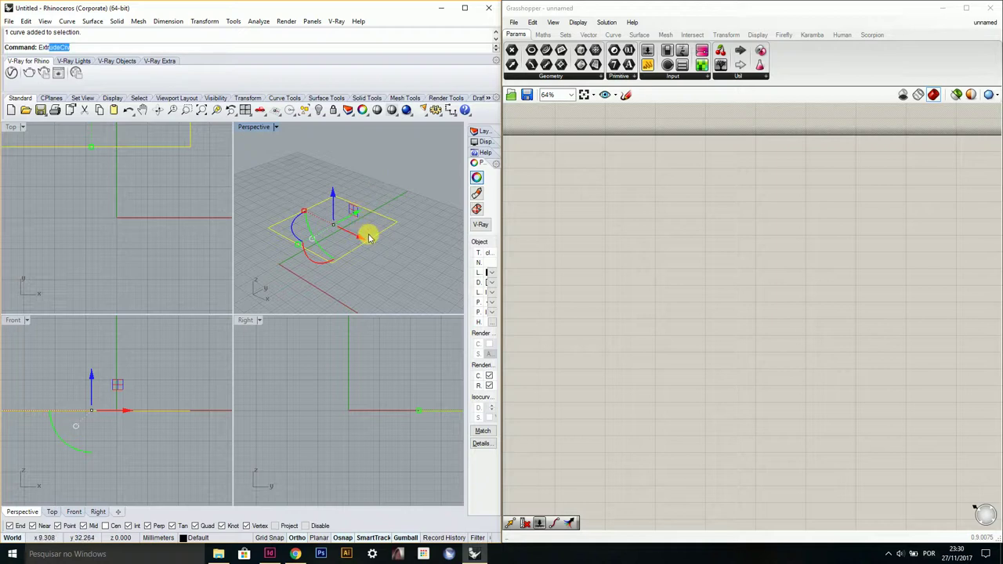
{"action": "left_click", "coordinate": [191, 48]}
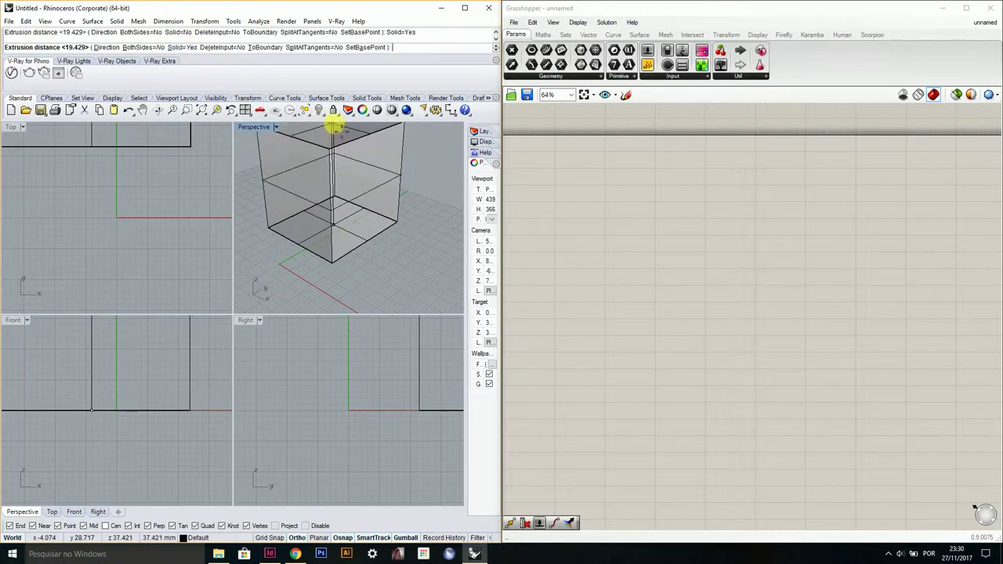
{"action": "left_click", "coordinate": [371, 161]}
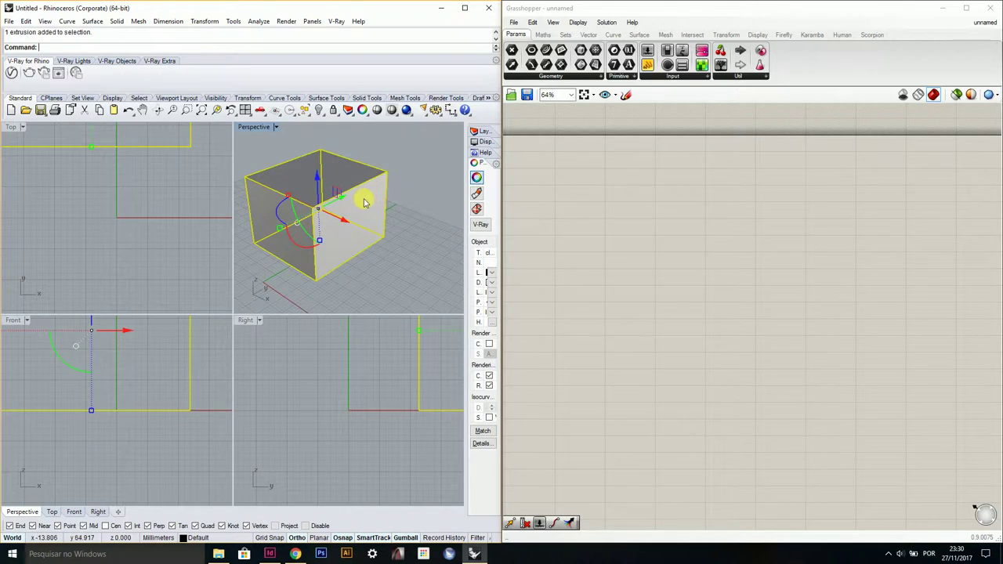
Step: Copy the box from its top back corner to a spot diagonally in front of and below the original
{"action": "key", "text": "Return"}
{"action": "left_click", "coordinate": [321, 150]}
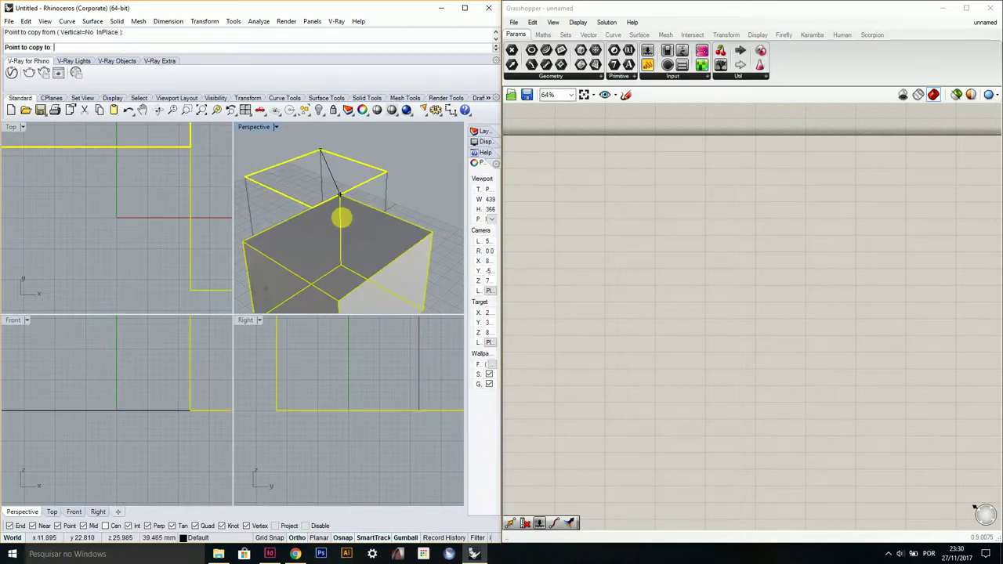
{"action": "left_click", "coordinate": [365, 252]}
{"action": "key", "text": "Return"}
Step: Move the copied box upward and toward the original until their corners overlap
{"action": "left_click", "coordinate": [379, 277]}
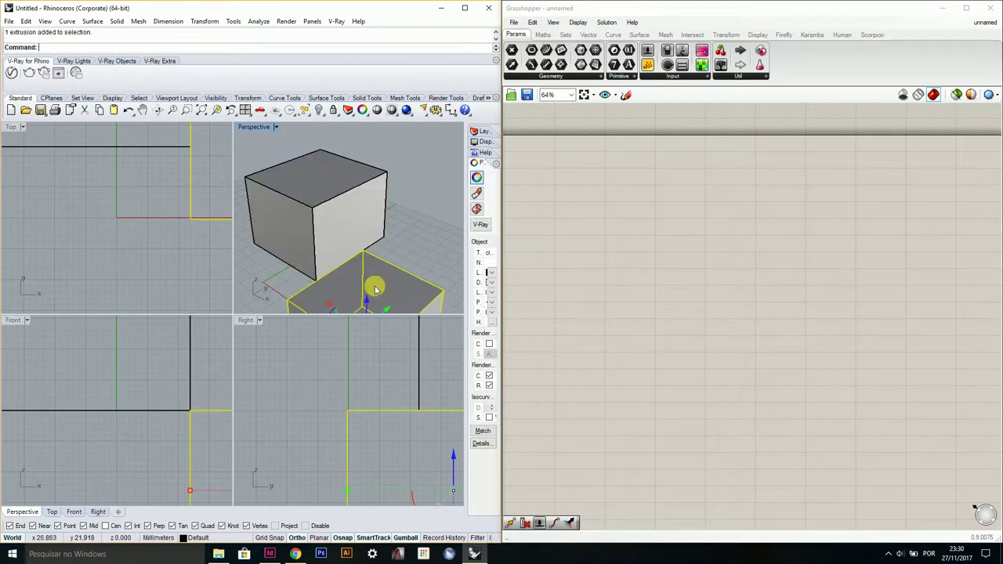
{"action": "right_click_drag", "start_coordinate": [374, 288], "coordinate": [376, 274], "text": "shift"}
{"action": "left_click_drag", "start_coordinate": [367, 269], "coordinate": [399, 218]}
{"action": "right_click_drag", "start_coordinate": [399, 220], "coordinate": [366, 220]}
{"action": "scroll", "coordinate": [399, 206], "scroll_direction": "up", "scroll_amount": 6}
{"action": "scroll", "coordinate": [421, 192], "scroll_direction": "down", "scroll_amount": 6}
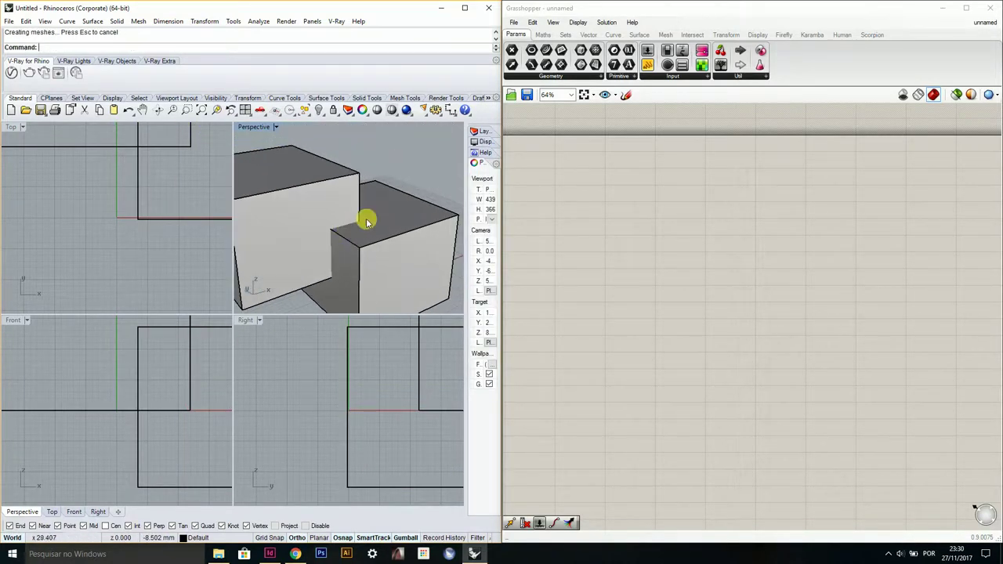
Step: Merge the two overlapping boxes into one solid with BooleanUnion
{"action": "left_click", "coordinate": [416, 198]}
{"action": "left_click", "coordinate": [325, 180], "text": "shift"}
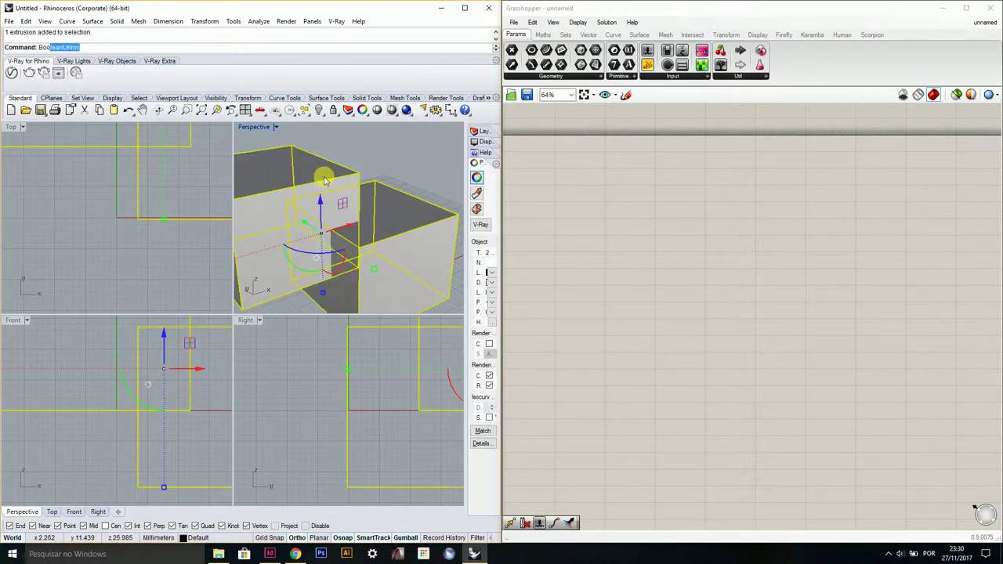
{"action": "key", "text": "Return"}
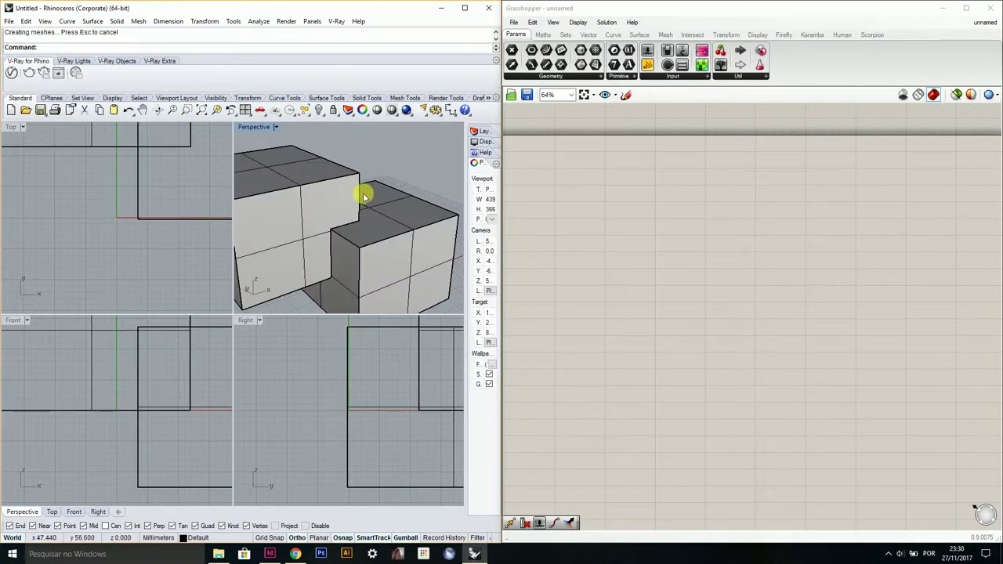
{"action": "right_click_drag", "start_coordinate": [361, 196], "coordinate": [302, 212]}
{"action": "scroll", "coordinate": [343, 222], "scroll_direction": "down", "scroll_amount": 3}
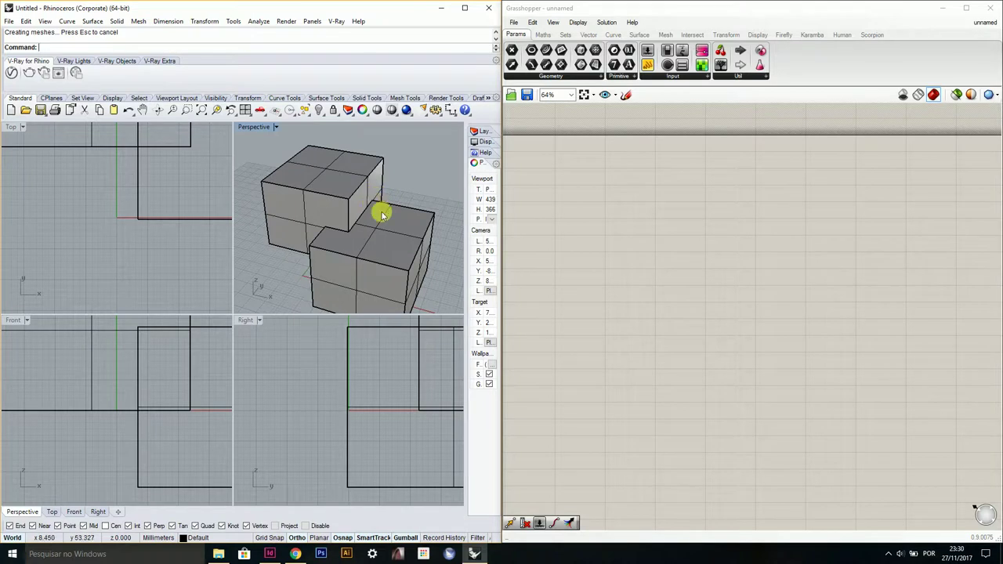
Step: Select the merged solid, switch to Grasshopper and add a Geometry parameter to the empty canvas
{"action": "left_click", "coordinate": [381, 212]}
{"action": "double_click", "coordinate": [589, 215]}
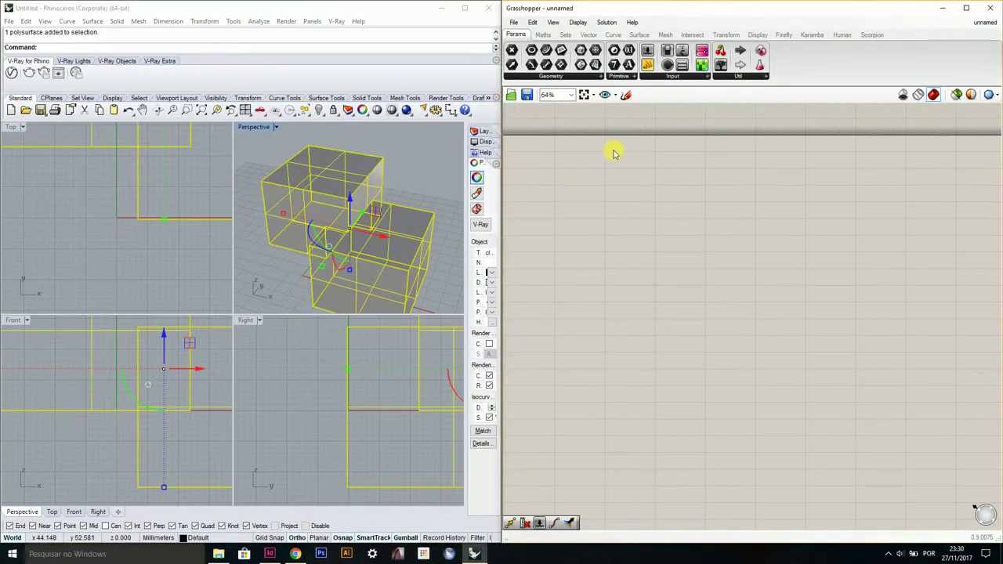
{"action": "double_click", "coordinate": [569, 203]}
{"action": "type", "text": "gum"}
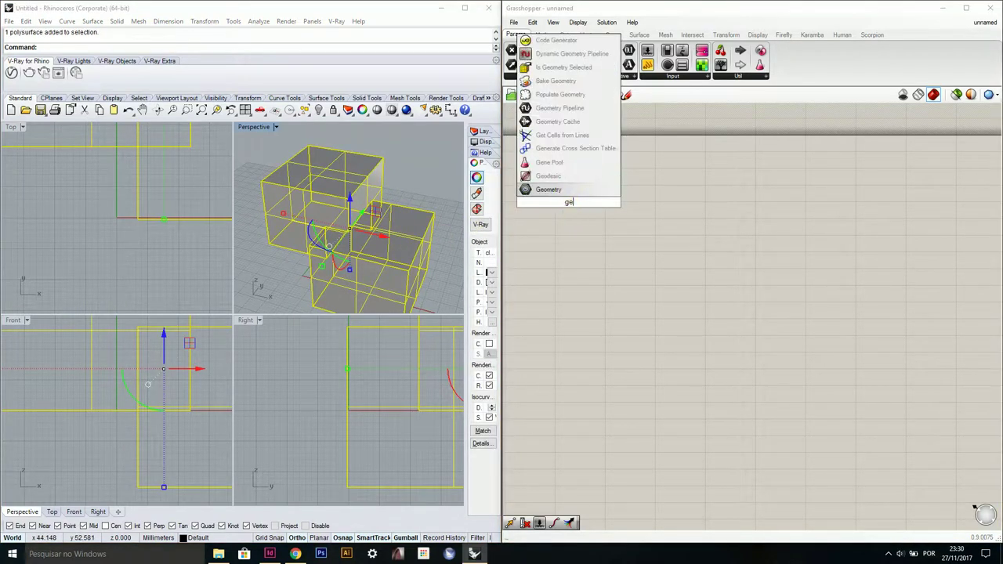
{"action": "left_click", "coordinate": [561, 192]}
Step: Reference the merged solid in the Geometry parameter as a single geometry
{"action": "right_click", "coordinate": [569, 204]}
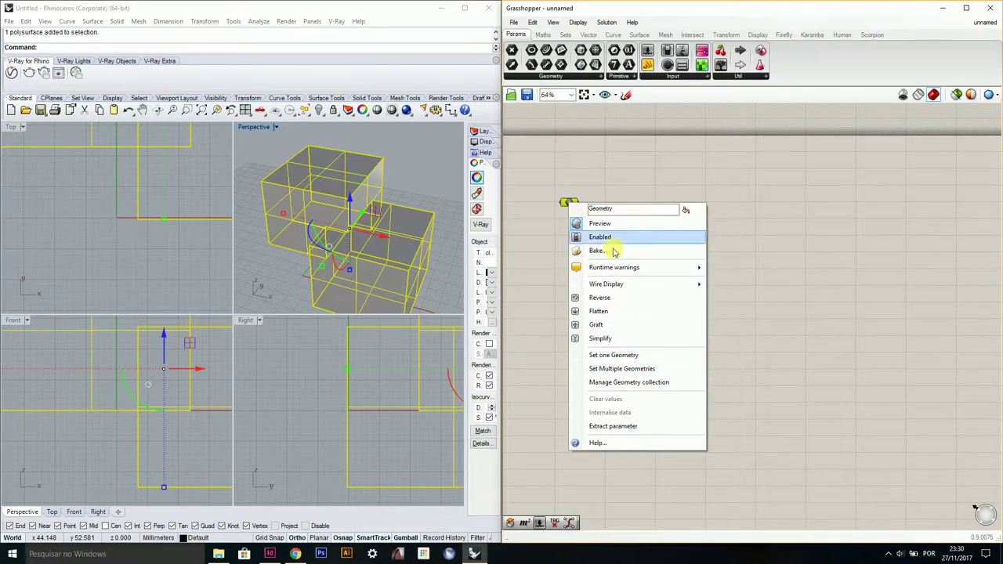
{"action": "left_click", "coordinate": [607, 355]}
{"action": "right_click_drag", "start_coordinate": [397, 212], "coordinate": [385, 233]}
{"action": "left_click", "coordinate": [382, 230]}
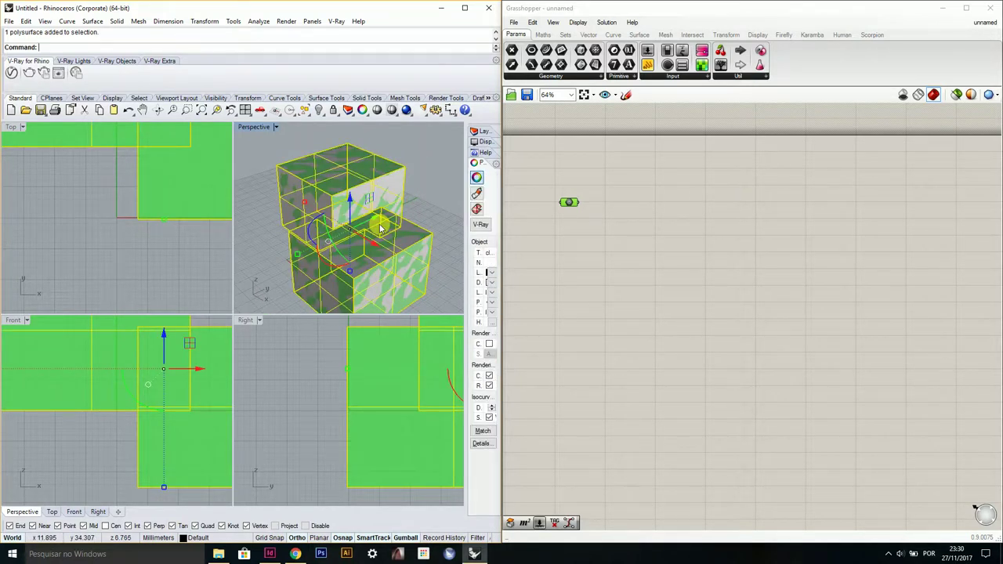
Step: Hide the original merged solid in Rhino, leaving the Geometry parameter deselected in Grasshopper
{"action": "key", "text": "Return"}
{"action": "right_click_drag", "start_coordinate": [379, 223], "coordinate": [424, 241]}
{"action": "right_click_drag", "start_coordinate": [533, 219], "coordinate": [669, 233]}
{"action": "scroll", "coordinate": [638, 231], "scroll_direction": "up", "scroll_amount": 1}
{"action": "scroll", "coordinate": [669, 235], "scroll_direction": "up", "scroll_amount": 1}
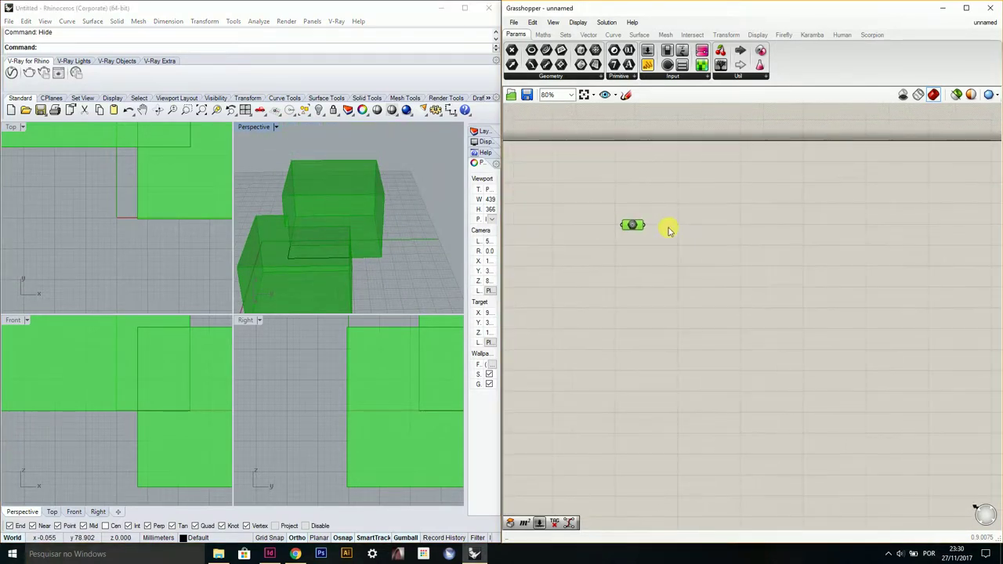
{"action": "double_click", "coordinate": [679, 263]}
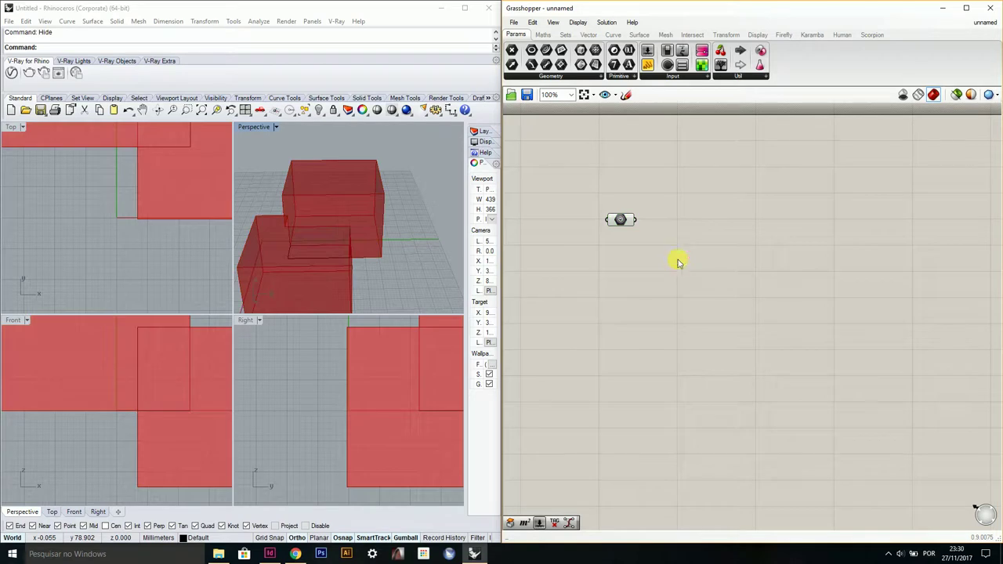
{"action": "left_click", "coordinate": [667, 321]}
Step: Maximize the Perspective viewport in Rhino and view the previewed solid from several sides
{"action": "right_click_drag", "start_coordinate": [324, 227], "coordinate": [298, 138]}
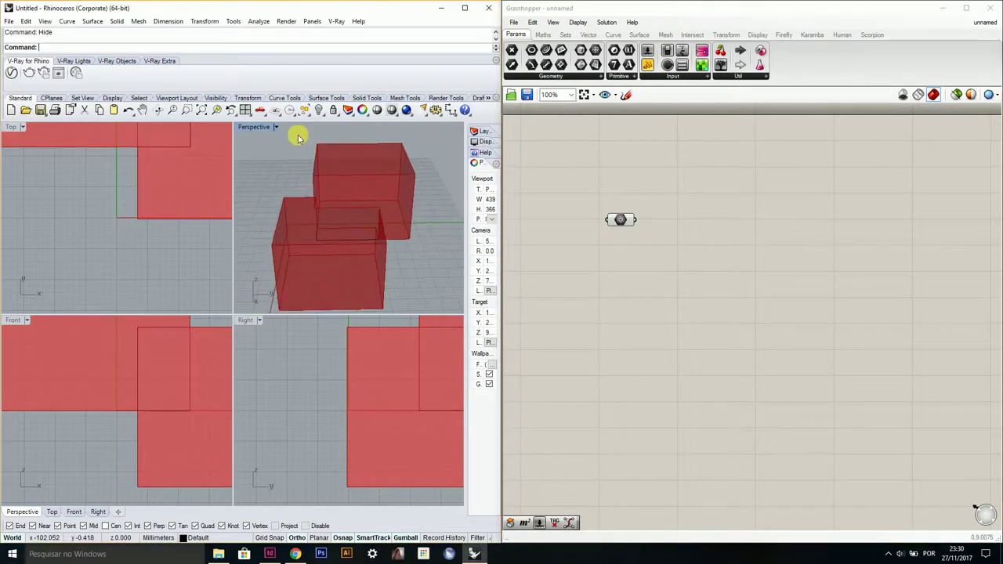
{"action": "double_click", "coordinate": [250, 130]}
{"action": "right_click_drag", "start_coordinate": [212, 227], "coordinate": [325, 277]}
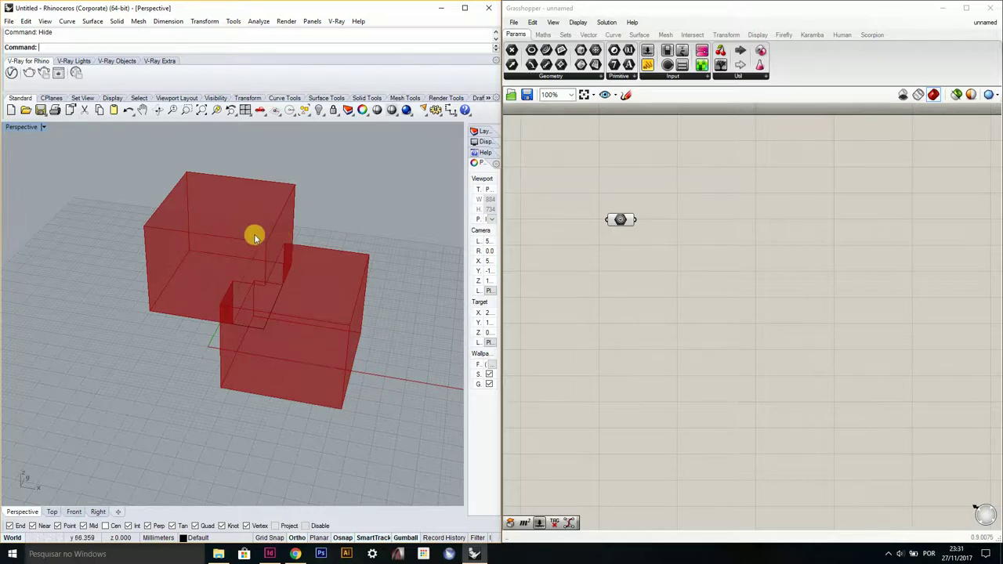
{"action": "right_click_drag", "start_coordinate": [287, 349], "coordinate": [202, 368]}
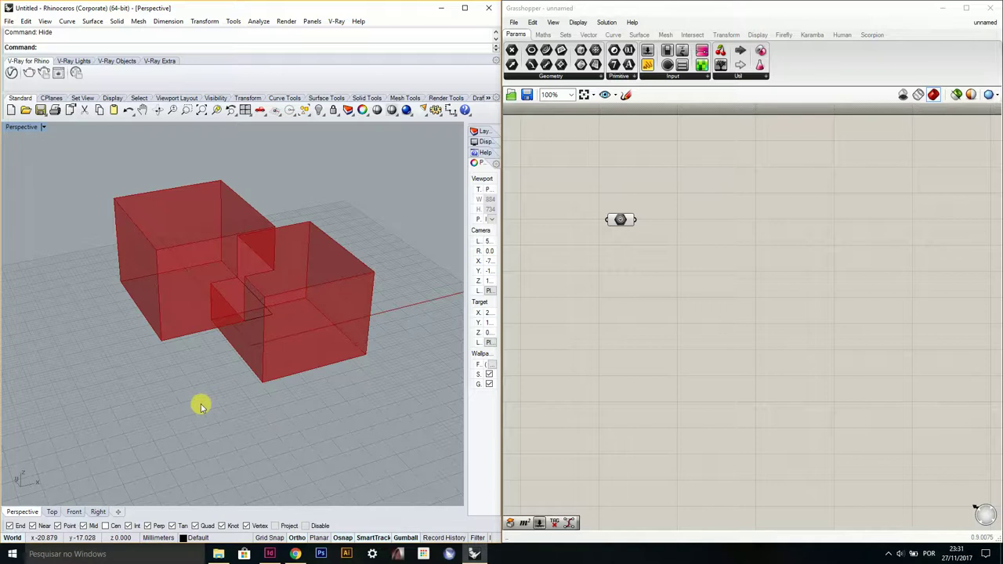
Step: Place a point object on the ground plane in front of the merged solid and leave it deselected
{"action": "key", "text": "Return"}
{"action": "left_click", "coordinate": [157, 389]}
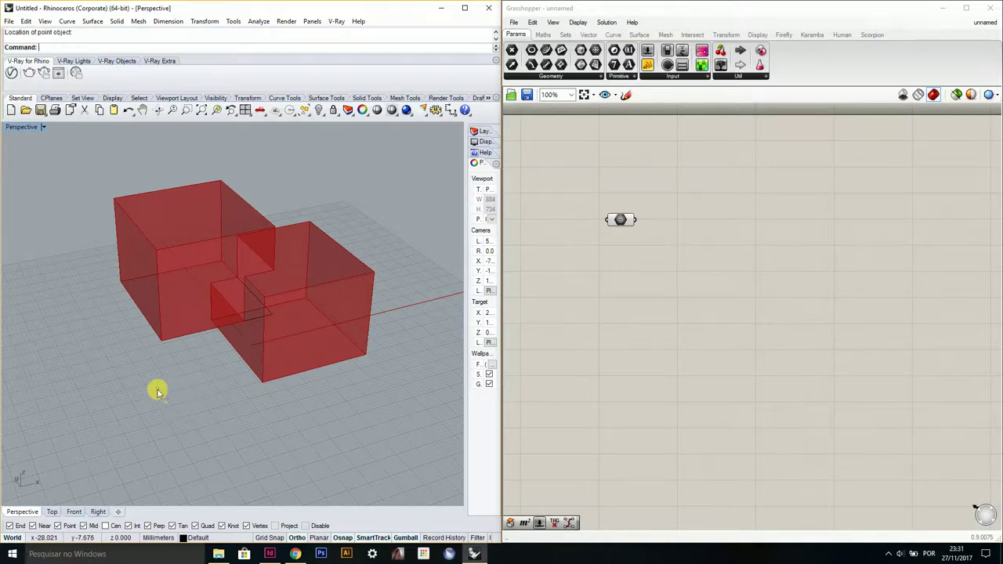
{"action": "left_click", "coordinate": [158, 389]}
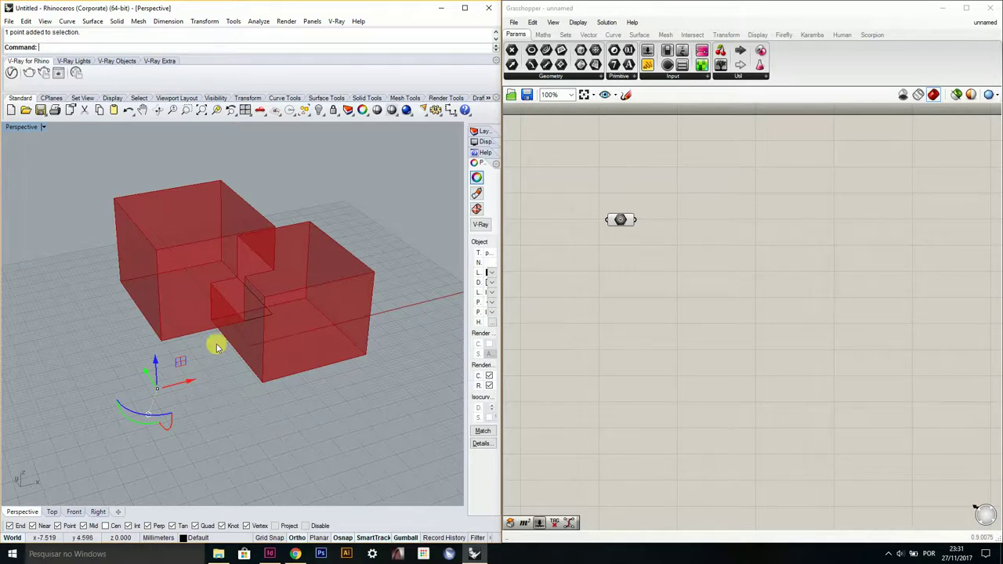
{"action": "left_click", "coordinate": [625, 306]}
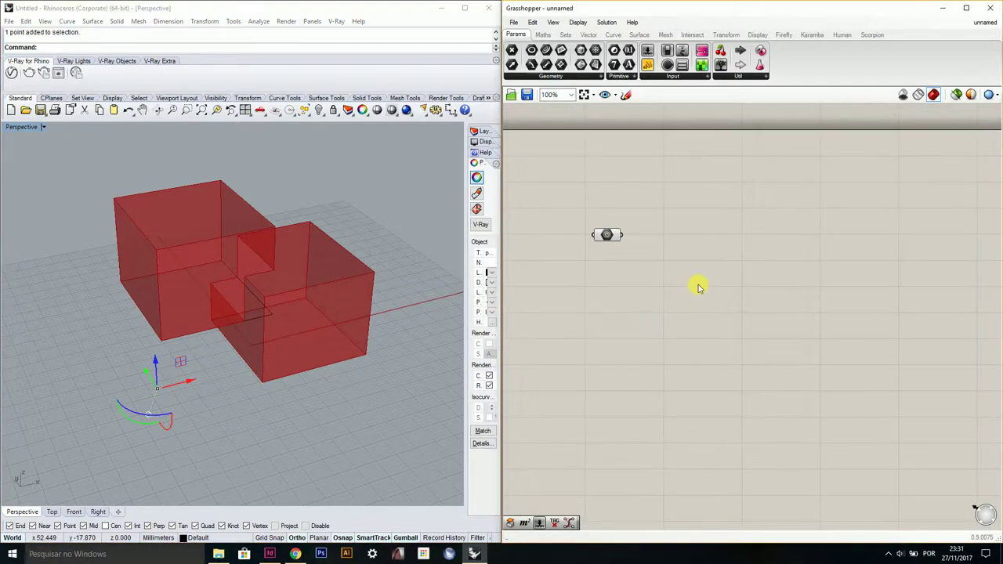
{"action": "left_click", "coordinate": [414, 384]}
{"action": "left_click", "coordinate": [650, 264]}
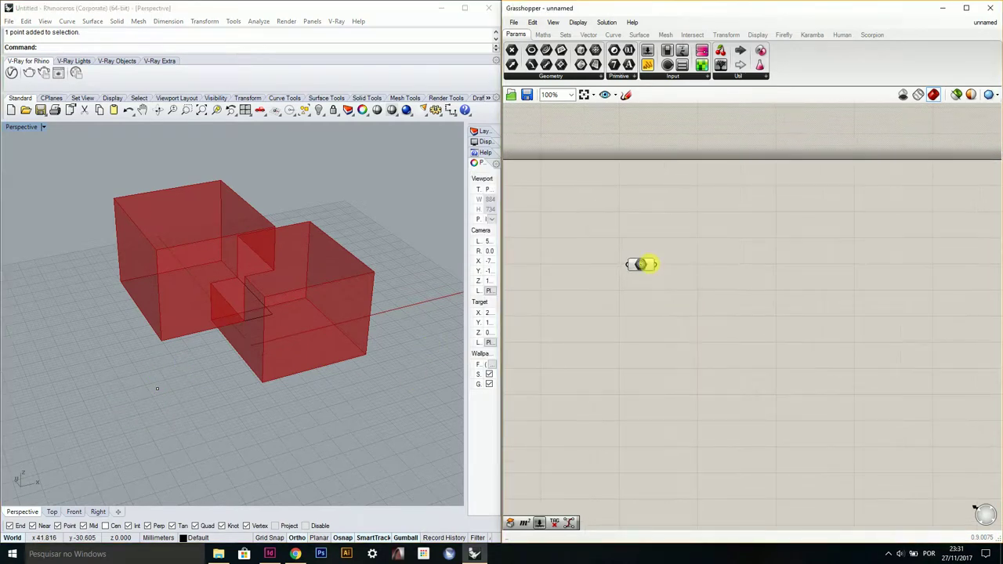
{"action": "left_click", "coordinate": [649, 266]}
{"action": "left_click", "coordinate": [718, 305]}
{"action": "double_click", "coordinate": [720, 305]}
{"action": "type", "text": "box"}
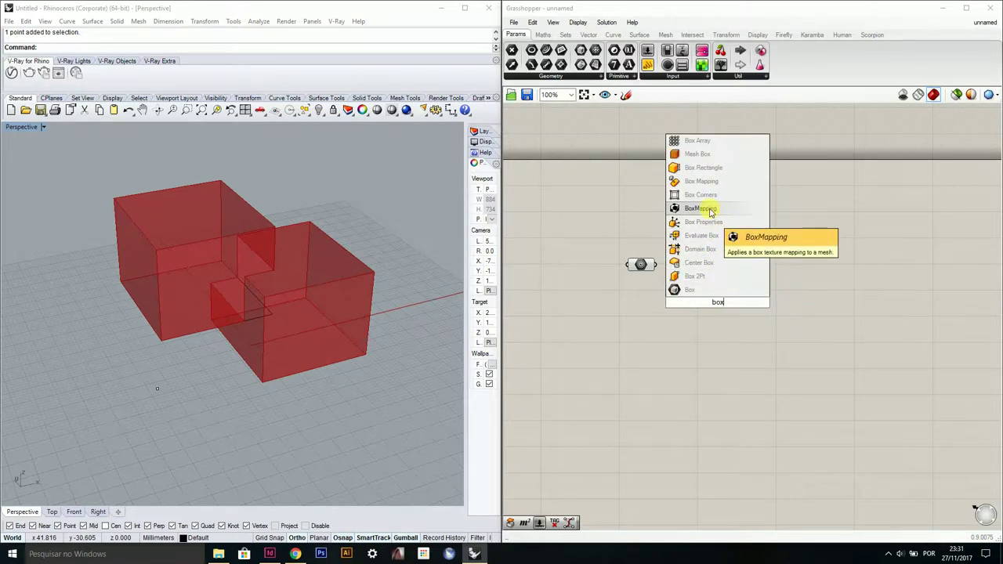
Step: Add a Bounding Box component to the Grasshopper canvas and place it beside the Geometry parameter
{"action": "double_click", "coordinate": [693, 294]}
{"action": "type", "text": "bounding"}
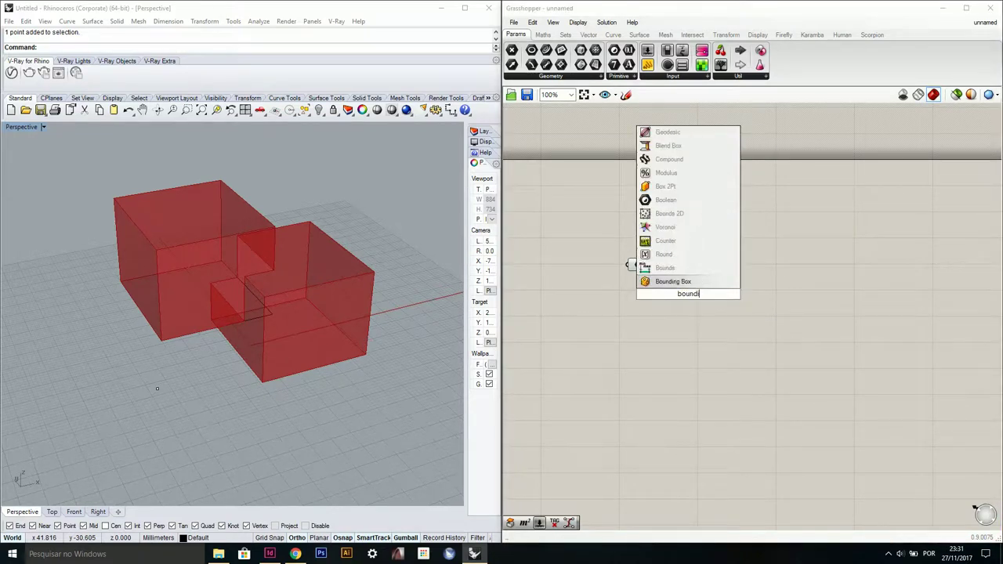
{"action": "left_click", "coordinate": [700, 281]}
{"action": "left_click_drag", "start_coordinate": [696, 299], "coordinate": [767, 283]}
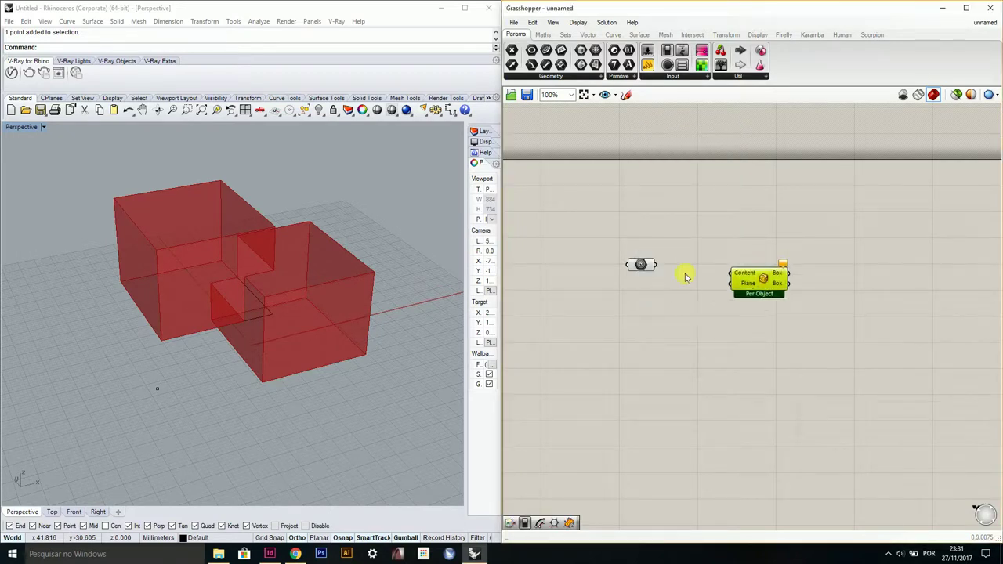
Step: Connect the Geometry parameter's output to the Content input of the Bounding Box component
{"action": "left_click", "coordinate": [648, 267]}
{"action": "scroll", "coordinate": [672, 252], "scroll_direction": "up", "scroll_amount": 1}
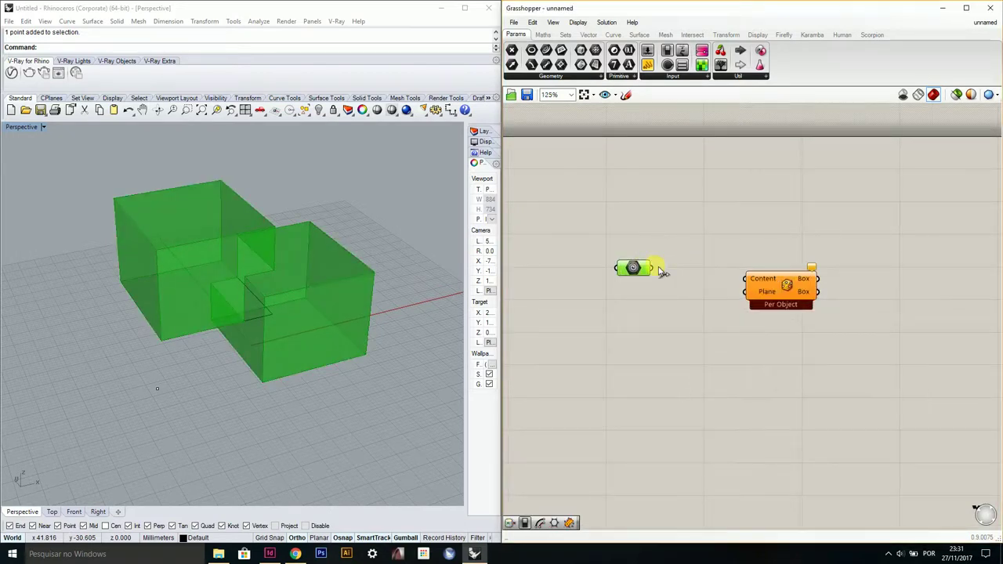
{"action": "left_click_drag", "start_coordinate": [662, 272], "coordinate": [761, 278]}
{"action": "scroll", "coordinate": [761, 284], "scroll_direction": "up", "scroll_amount": 1}
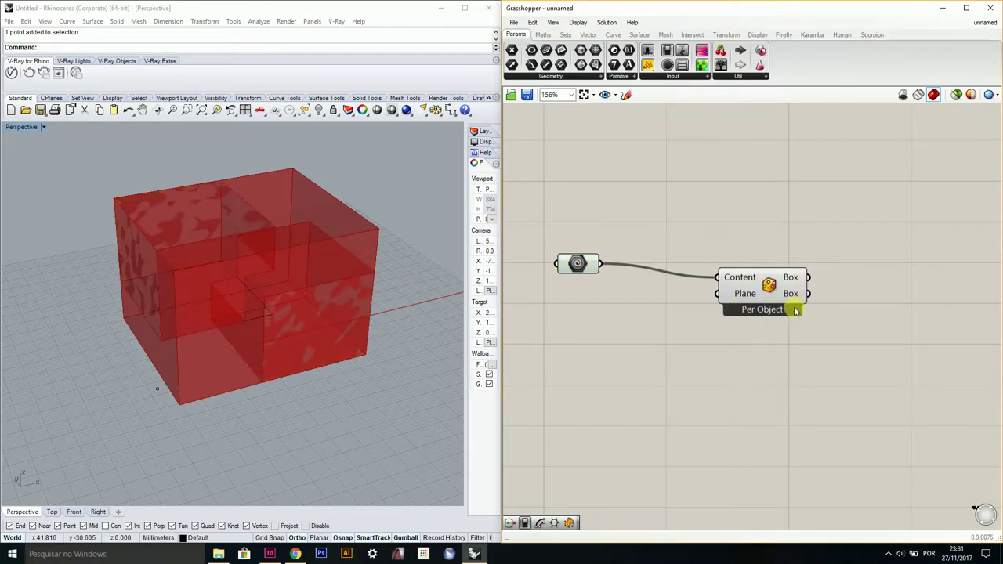
Step: Examine the Bounding Box component's Per Object setting and its Union Box option
{"action": "scroll", "coordinate": [795, 310], "scroll_direction": "up", "scroll_amount": 1}
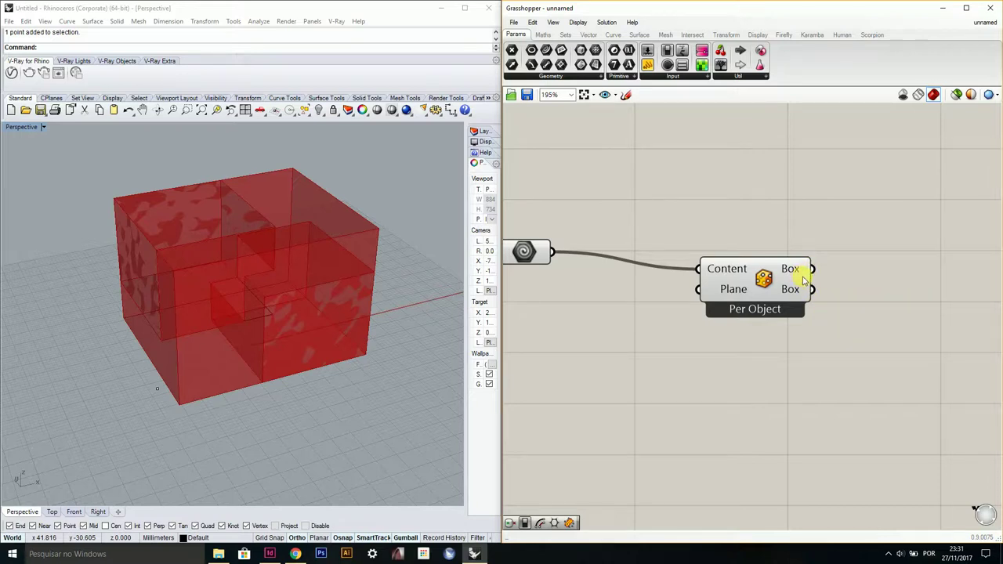
{"action": "scroll", "coordinate": [807, 270], "scroll_direction": "up", "scroll_amount": 3}
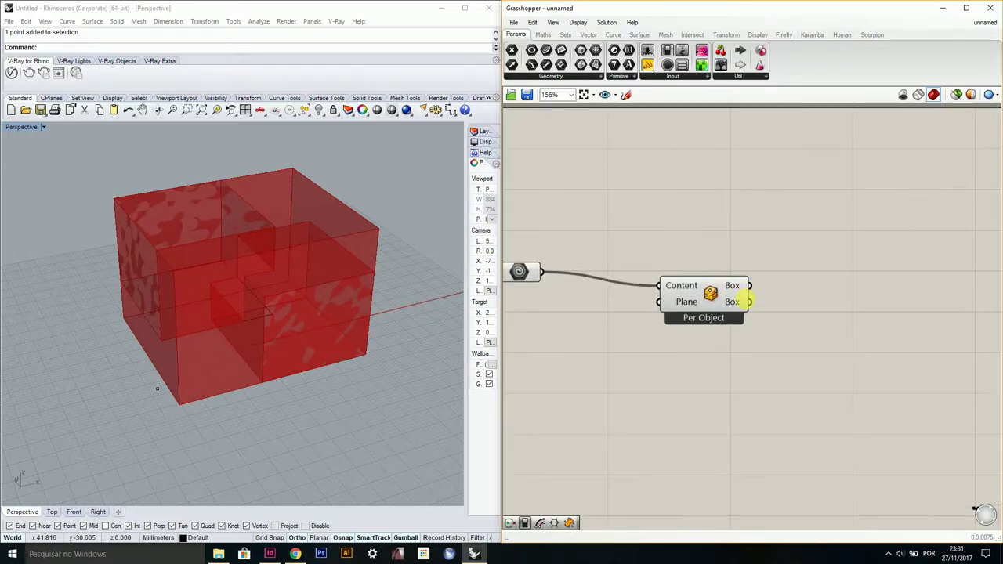
{"action": "scroll", "coordinate": [701, 286], "scroll_direction": "up", "scroll_amount": 3}
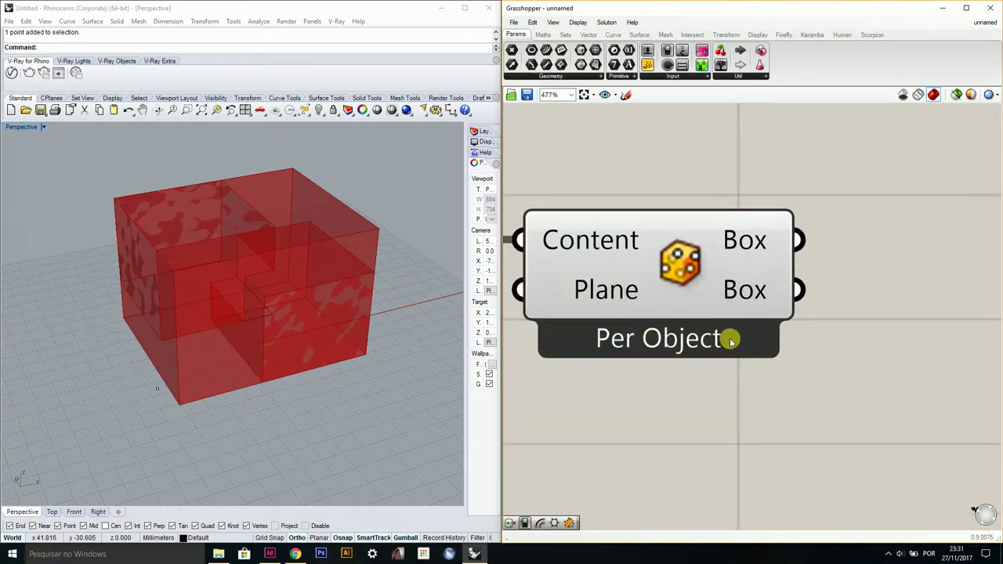
{"action": "right_click", "coordinate": [676, 276]}
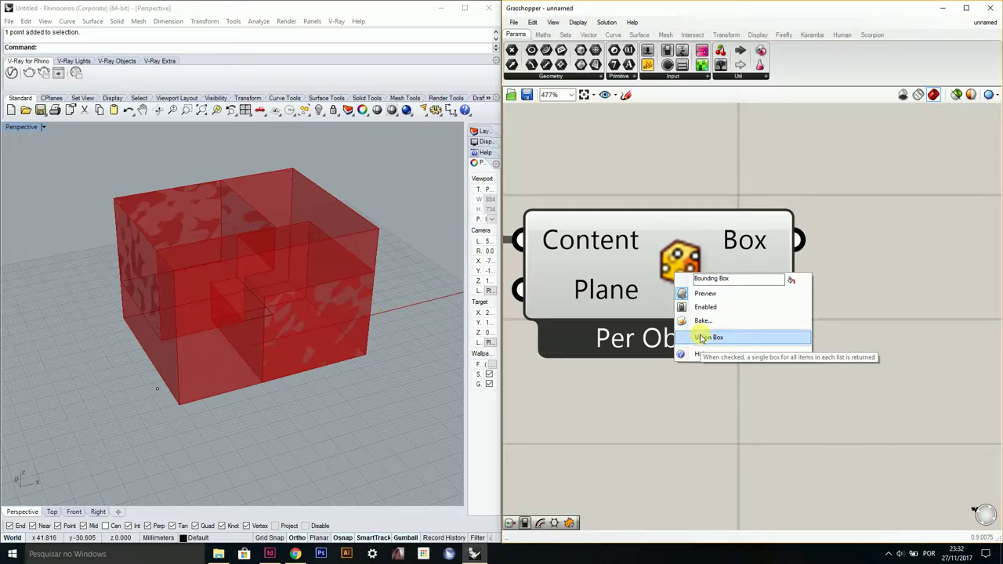
{"action": "scroll", "coordinate": [663, 407], "scroll_direction": "up", "scroll_amount": 1}
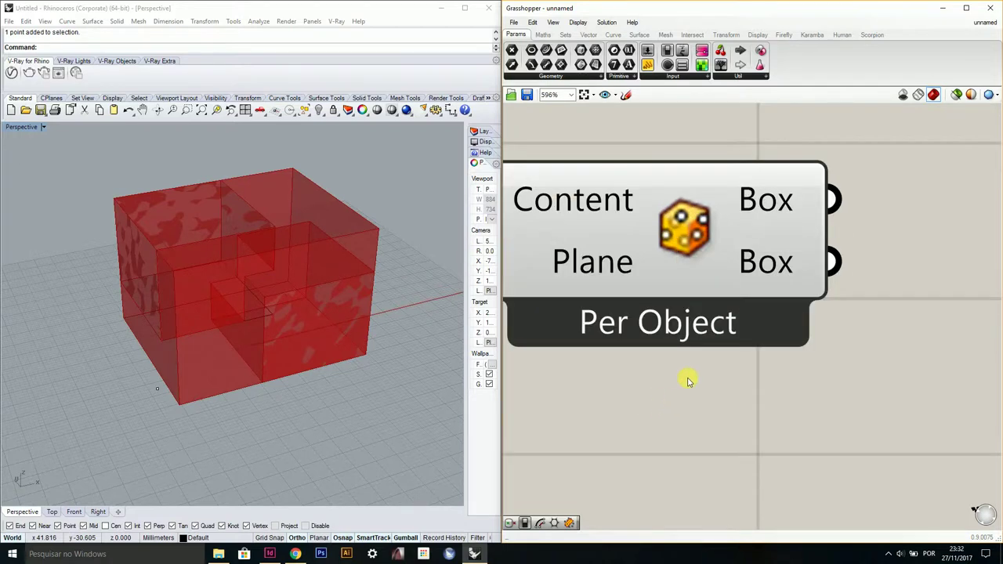
{"action": "right_click", "coordinate": [693, 251]}
{"action": "scroll", "coordinate": [831, 352], "scroll_direction": "down", "scroll_amount": 7}
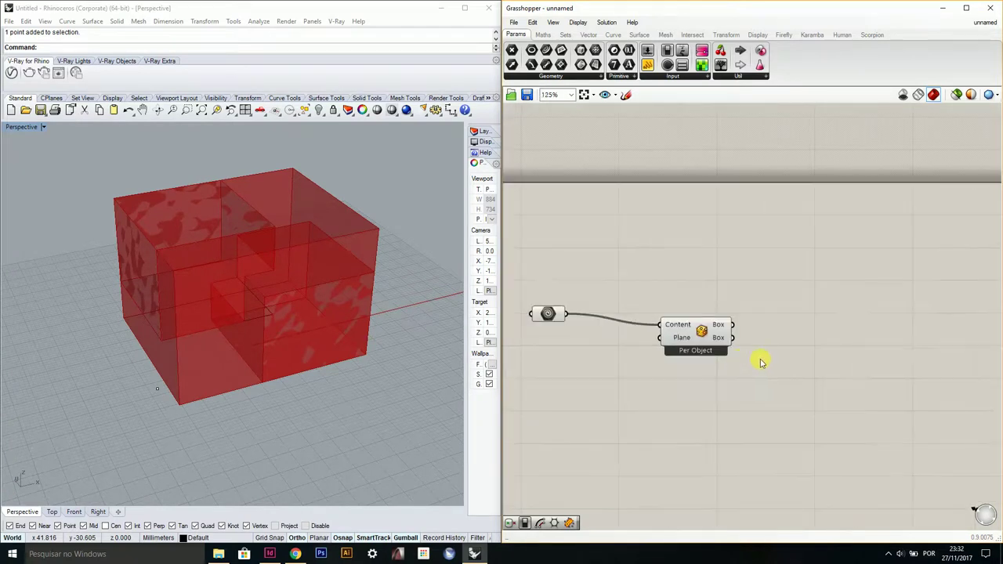
Step: Add a Populate 3D component beside the Bounding Box and connect the upper Box output to its Region input
{"action": "double_click", "coordinate": [805, 316]}
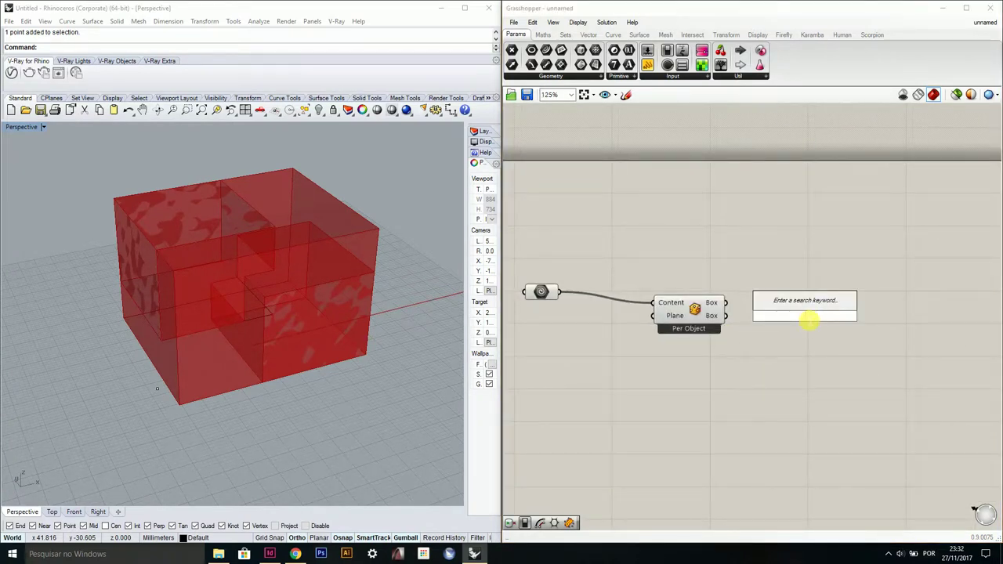
{"action": "type", "text": "pop"}
{"action": "left_click", "coordinate": [797, 290]}
{"action": "left_click_drag", "start_coordinate": [832, 329], "coordinate": [897, 361]}
{"action": "right_click_drag", "start_coordinate": [742, 323], "coordinate": [709, 309]}
{"action": "left_click_drag", "start_coordinate": [695, 291], "coordinate": [796, 315]}
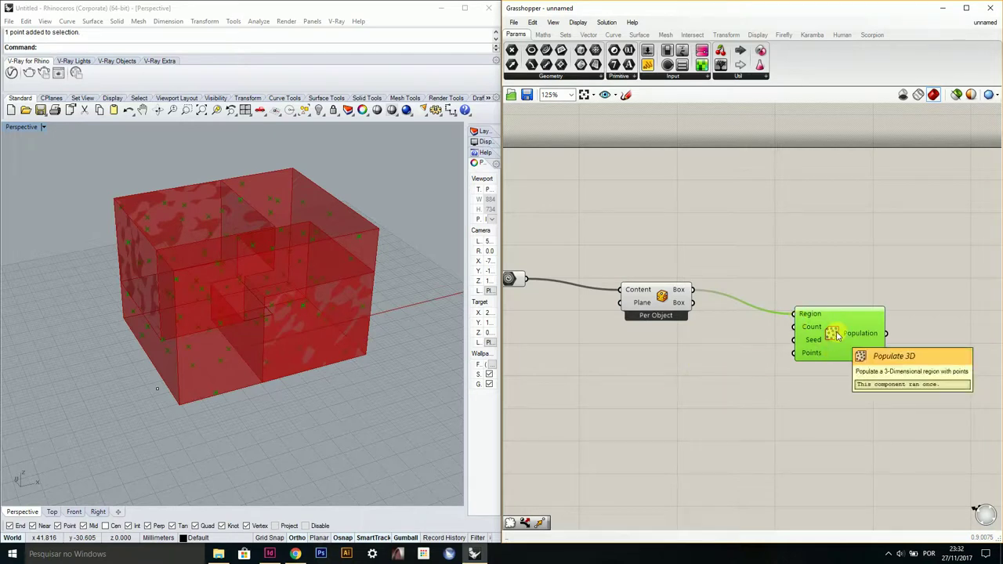
Step: Add a Point In Brep component to the canvas and place it beyond the Populate 3D component
{"action": "right_click_drag", "start_coordinate": [837, 336], "coordinate": [817, 313]}
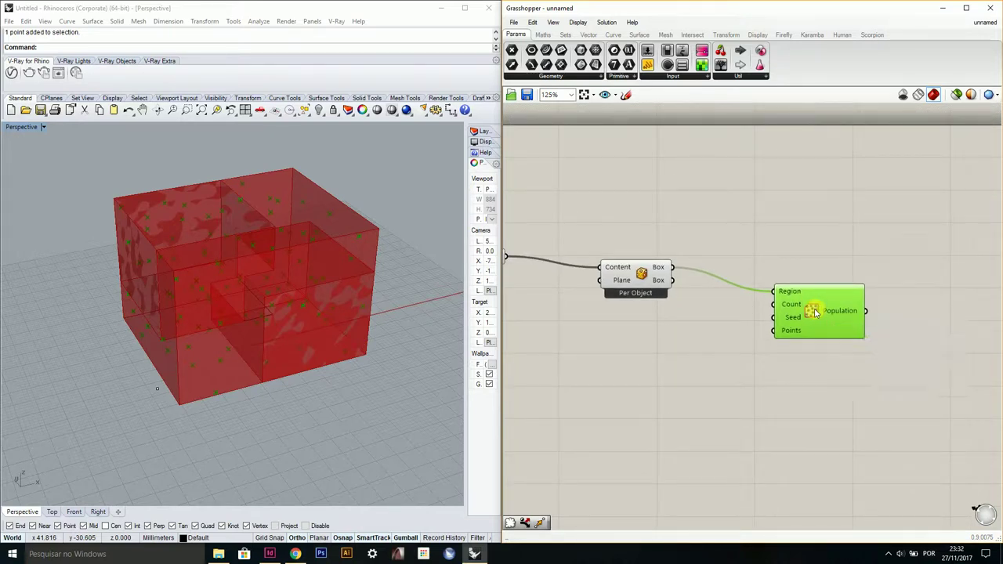
{"action": "right_click_drag", "start_coordinate": [844, 347], "coordinate": [806, 299]}
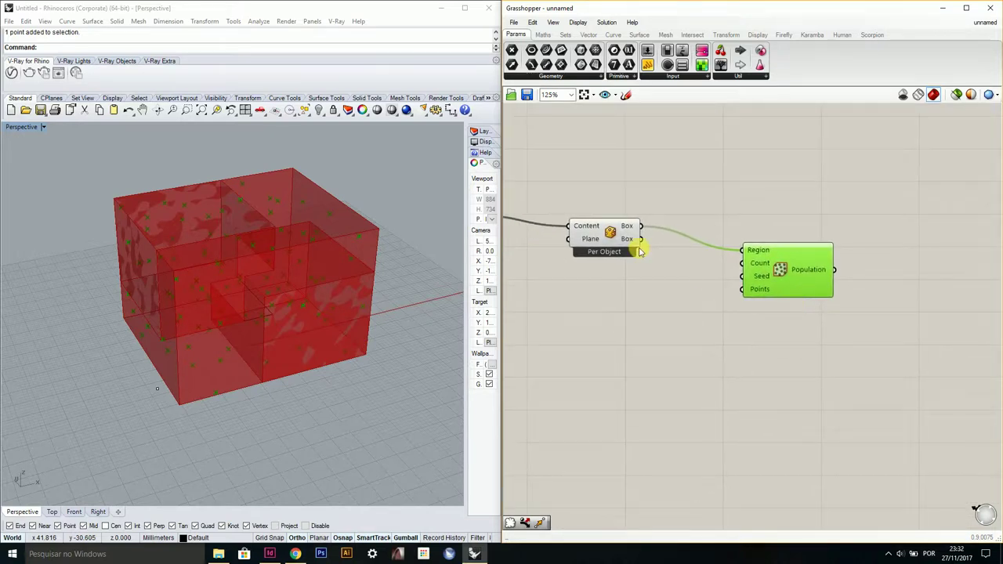
{"action": "right_click_drag", "start_coordinate": [638, 249], "coordinate": [757, 268]}
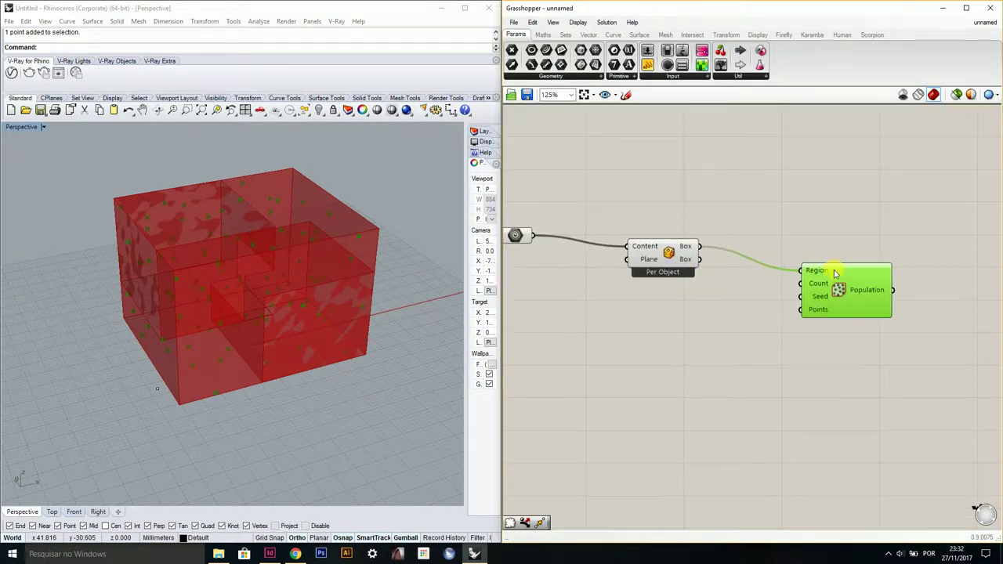
{"action": "right_click_drag", "start_coordinate": [842, 274], "coordinate": [770, 278]}
{"action": "double_click", "coordinate": [904, 282]}
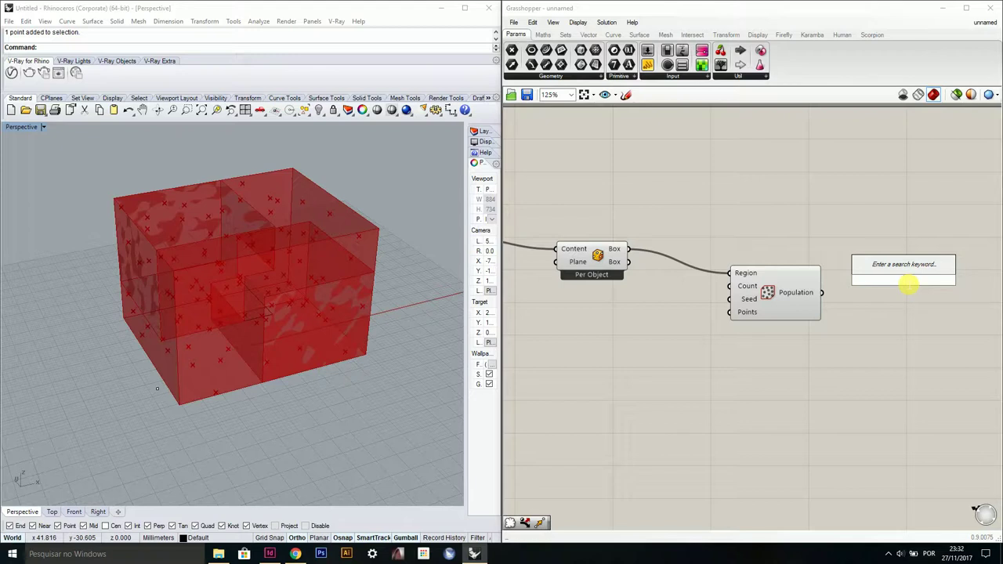
{"action": "type", "text": "brep"}
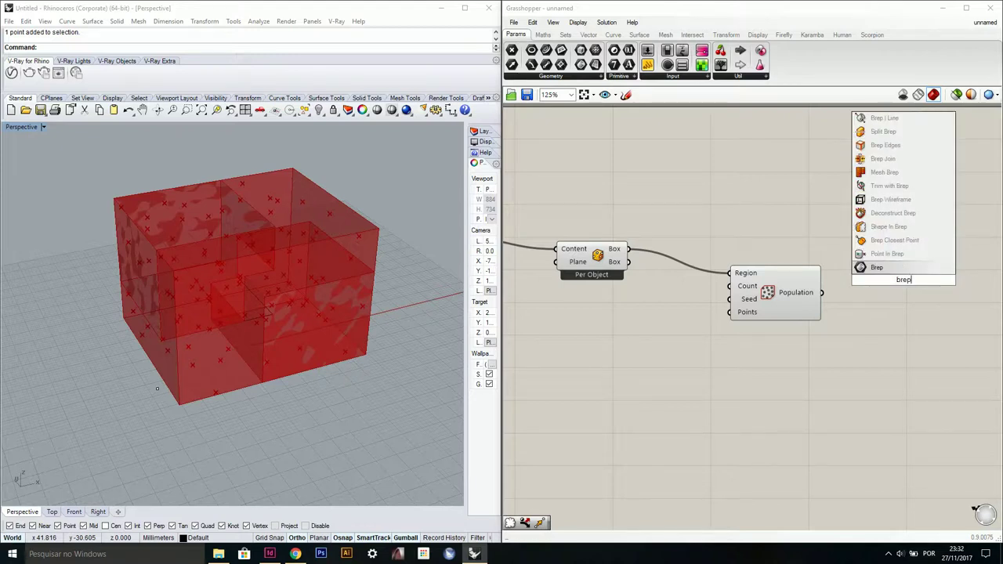
{"action": "left_click", "coordinate": [886, 253]}
{"action": "right_click_drag", "start_coordinate": [898, 279], "coordinate": [875, 265]}
{"action": "left_click_drag", "start_coordinate": [875, 265], "coordinate": [912, 323]}
{"action": "right_click_drag", "start_coordinate": [911, 323], "coordinate": [873, 299]}
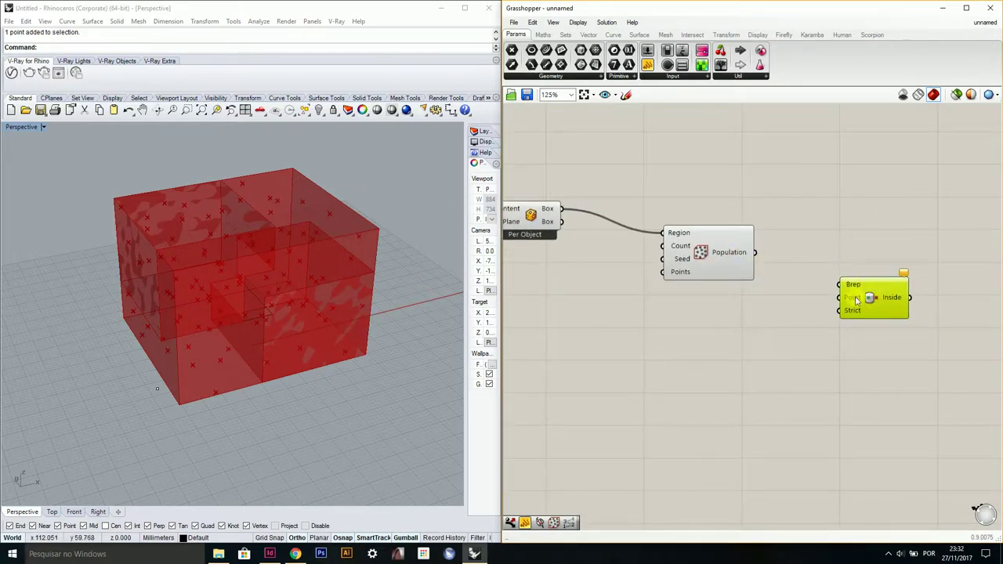
{"action": "left_click_drag", "start_coordinate": [843, 284], "coordinate": [795, 307]}
Step: Connect the Geometry parameter's output to the Brep input of Point In Brep and move that component above Populate 3D
{"action": "right_click_drag", "start_coordinate": [795, 307], "coordinate": [891, 309]}
{"action": "scroll", "coordinate": [893, 310], "scroll_direction": "down", "scroll_amount": 1}
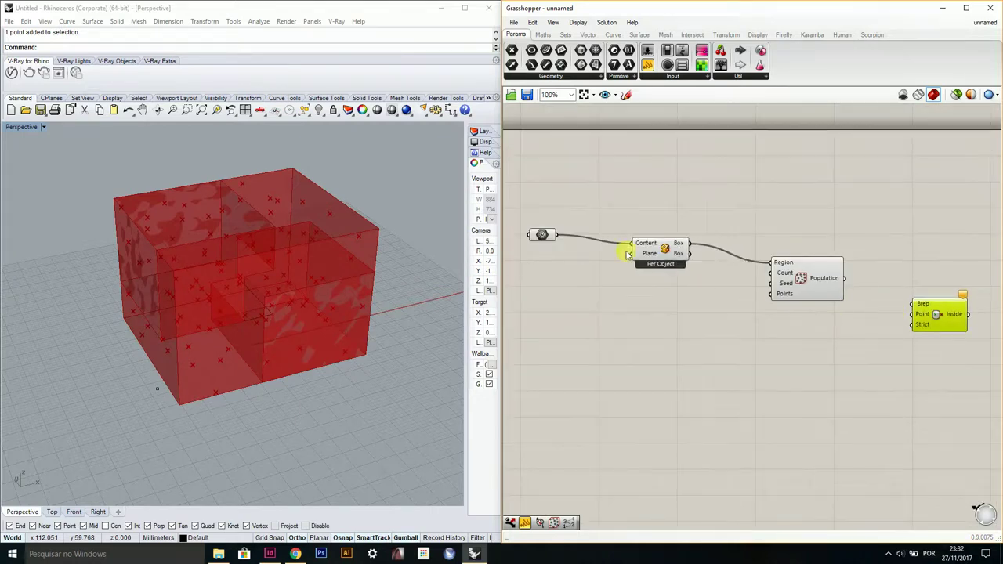
{"action": "left_click", "coordinate": [550, 237]}
{"action": "mouse_move", "coordinate": [558, 235]}
{"action": "left_mouse_down"}
{"action": "mouse_move", "coordinate": [891, 278]}
{"action": "mouse_move", "coordinate": [937, 315]}
{"action": "mouse_move", "coordinate": [884, 264]}
{"action": "mouse_move", "coordinate": [604, 262]}
{"action": "mouse_move", "coordinate": [567, 239]}
{"action": "left_mouse_up"}
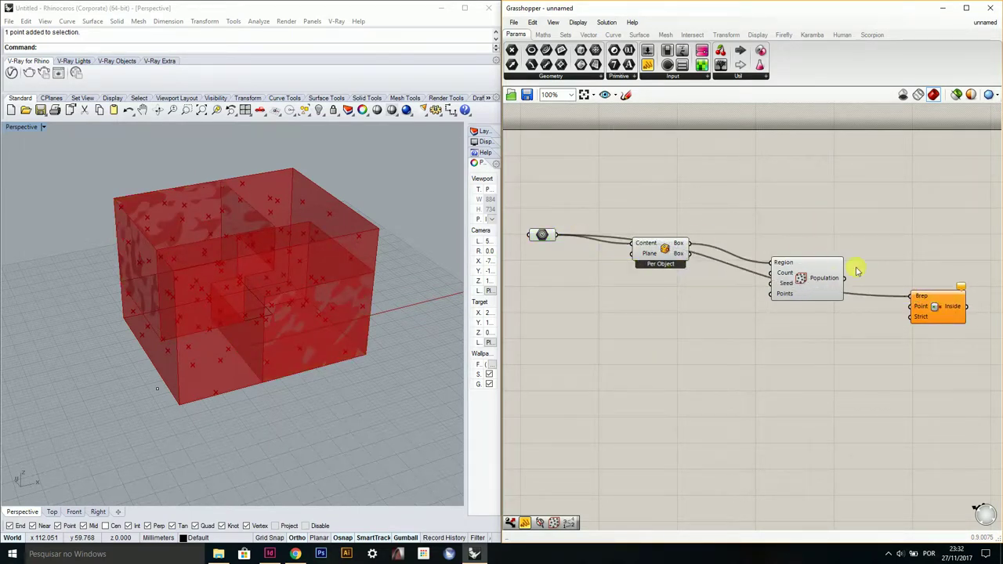
{"action": "left_click_drag", "start_coordinate": [937, 304], "coordinate": [919, 204]}
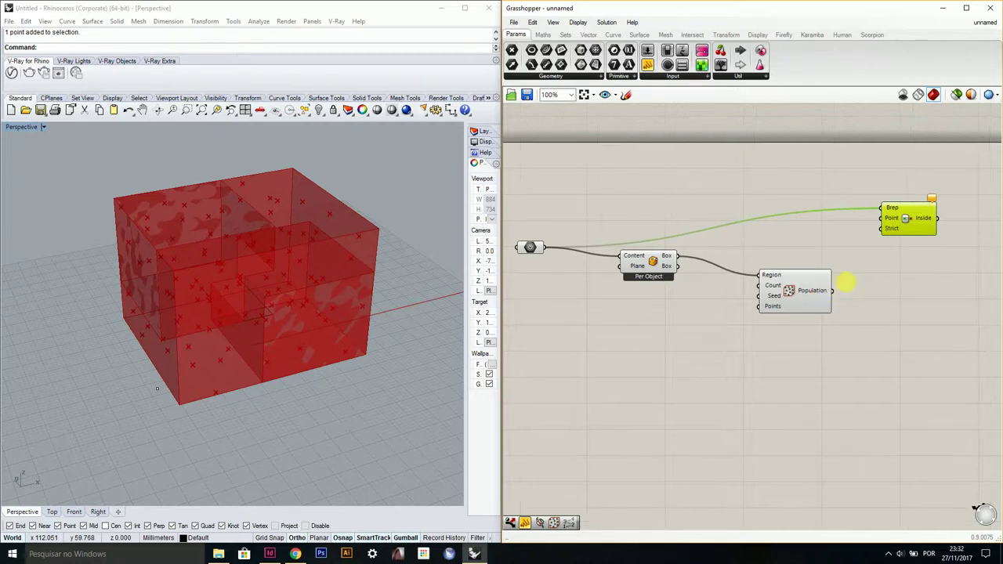
Step: Connect the Population output of Populate 3D to the Point input of Point In Brep and deselect everything
{"action": "left_click_drag", "start_coordinate": [831, 292], "coordinate": [868, 267]}
{"action": "right_click_drag", "start_coordinate": [930, 255], "coordinate": [843, 261]}
{"action": "double_click", "coordinate": [837, 296]}
{"action": "left_click", "coordinate": [876, 239]}
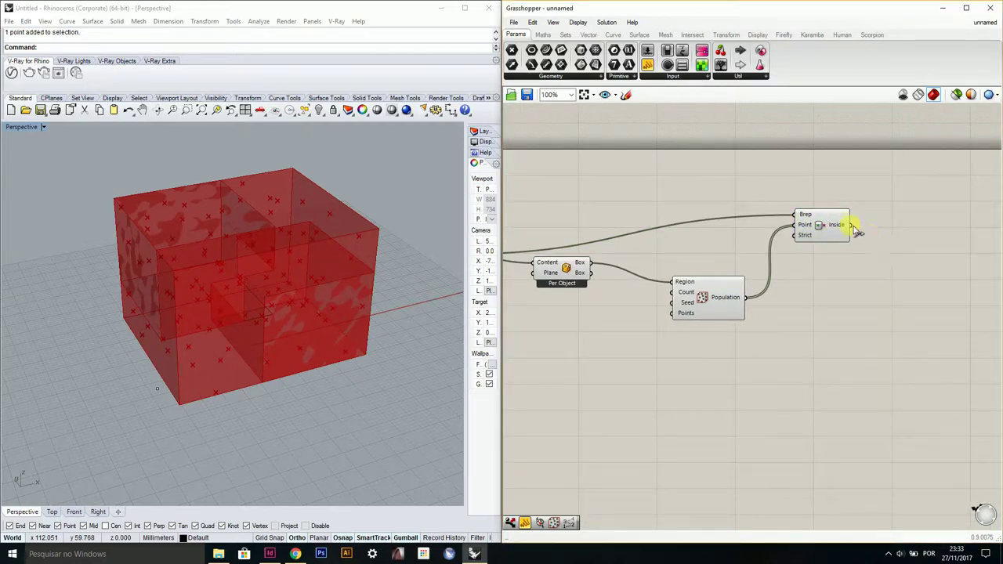
Step: Add a Panel beside Point In Brep and connect the Inside output to it
{"action": "mouse_move", "coordinate": [847, 226]}
{"action": "left_click_drag", "start_coordinate": [648, 64], "coordinate": [904, 227]}
{"action": "right_click_drag", "start_coordinate": [942, 230], "coordinate": [812, 222]}
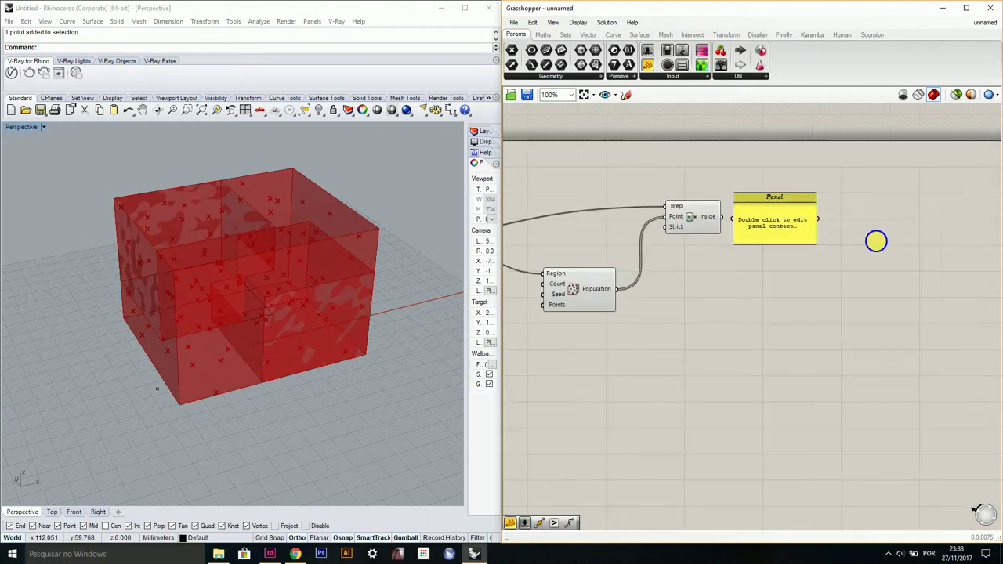
{"action": "right_click_drag", "start_coordinate": [875, 242], "coordinate": [839, 233]}
{"action": "left_click_drag", "start_coordinate": [751, 226], "coordinate": [805, 235]}
{"action": "scroll", "coordinate": [719, 209], "scroll_direction": "up", "scroll_amount": 1}
{"action": "left_click_drag", "start_coordinate": [668, 207], "coordinate": [758, 222]}
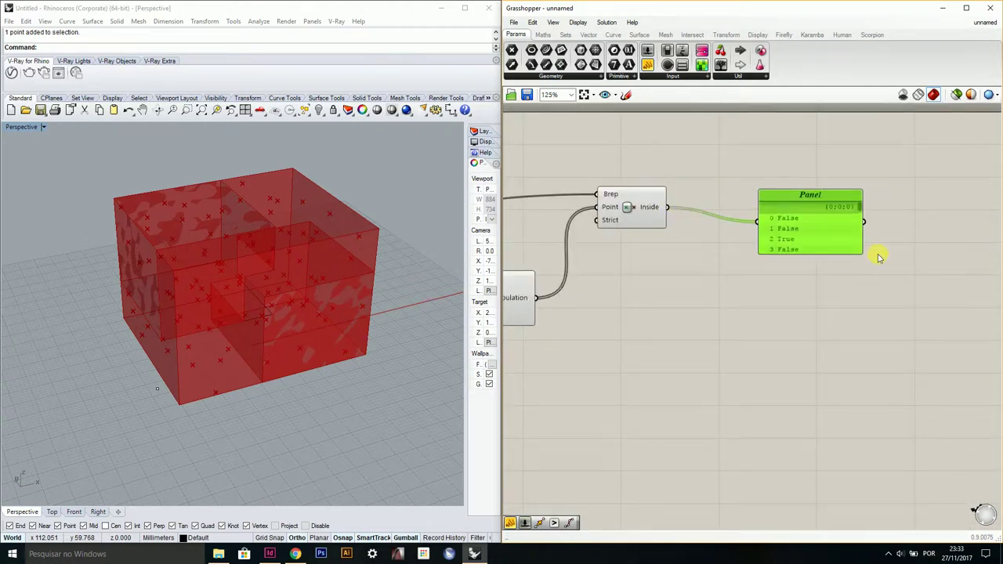
Step: Enlarge the Panel to show more of the True/False list and move it up to free space beneath it
{"action": "left_click_drag", "start_coordinate": [866, 257], "coordinate": [1000, 390]}
{"action": "right_click_drag", "start_coordinate": [855, 296], "coordinate": [752, 274]}
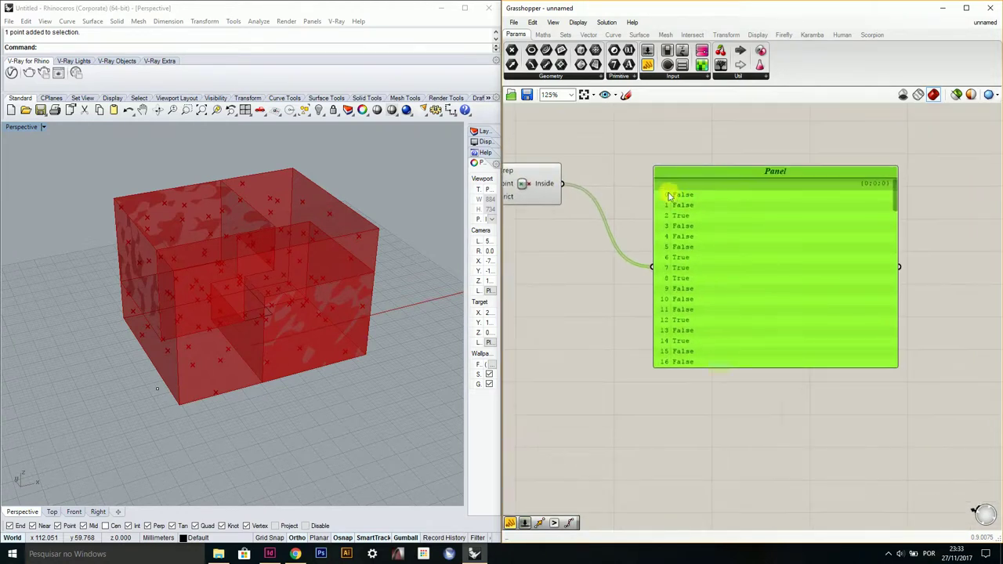
{"action": "right_click_drag", "start_coordinate": [708, 217], "coordinate": [777, 200]}
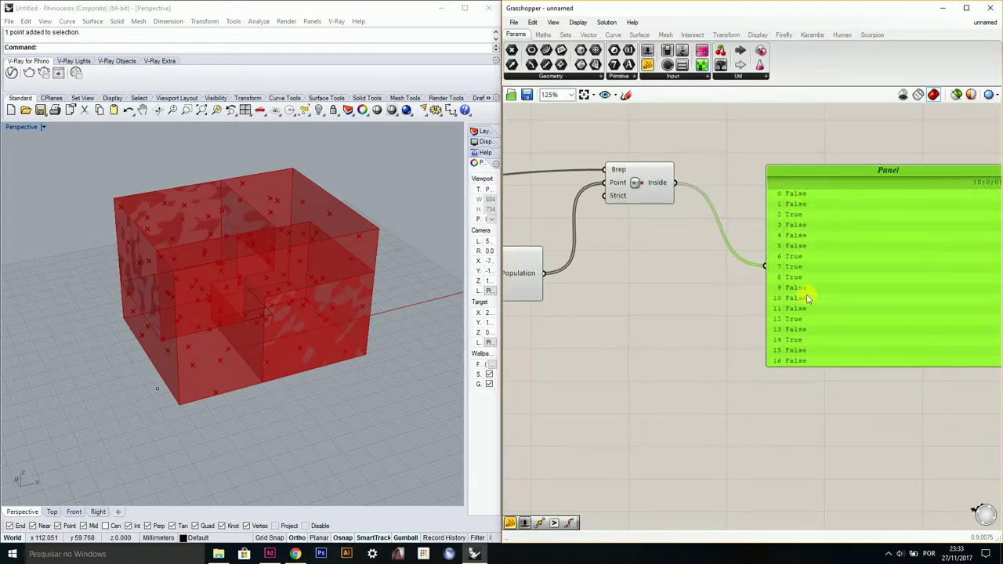
{"action": "right_click_drag", "start_coordinate": [822, 338], "coordinate": [783, 343]}
{"action": "left_click_drag", "start_coordinate": [782, 340], "coordinate": [815, 233]}
Step: Add a Dispatch component below the Panel and connect the Inside output to its List input
{"action": "double_click", "coordinate": [758, 352]}
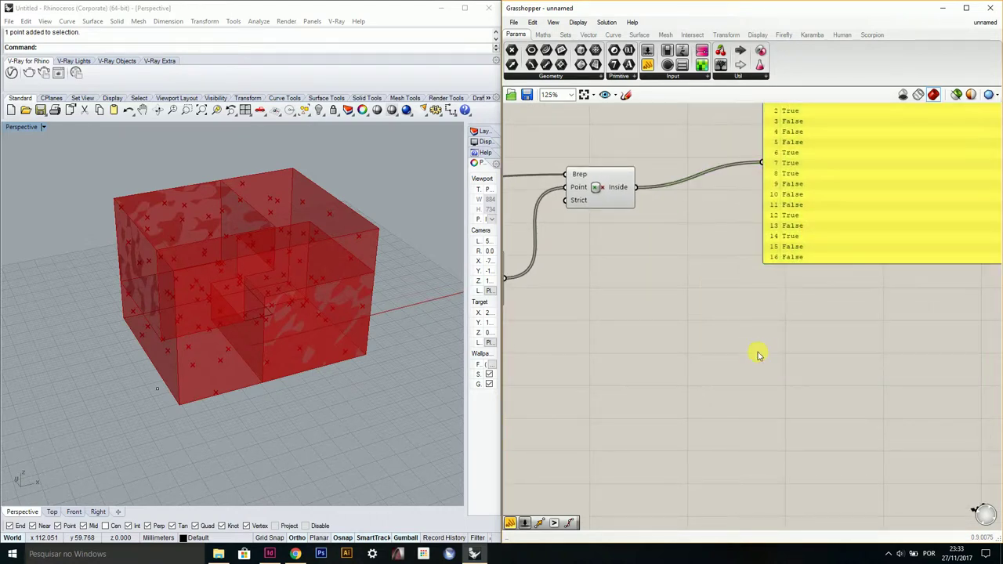
{"action": "type", "text": "dispatch"}
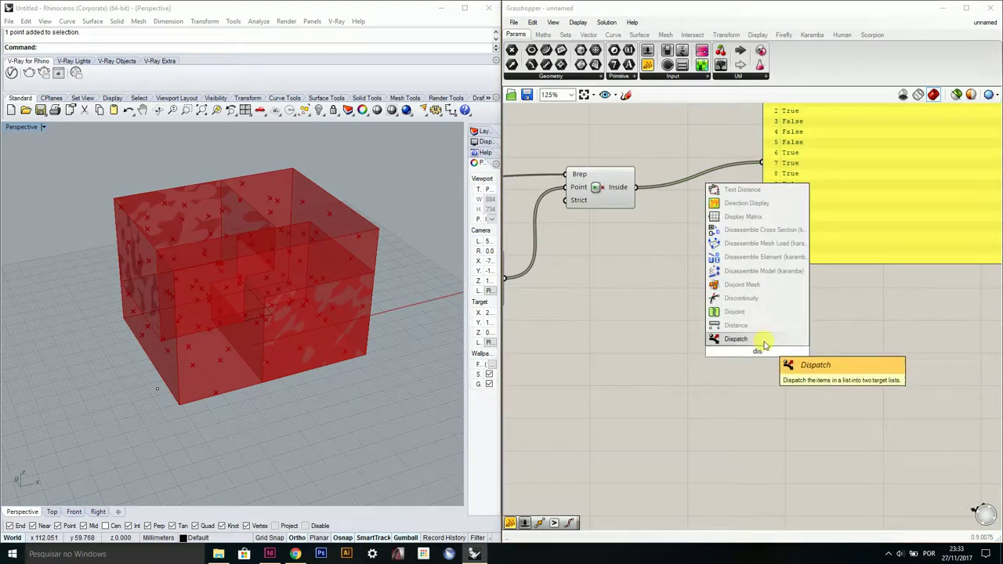
{"action": "left_click", "coordinate": [760, 341]}
{"action": "left_click_drag", "start_coordinate": [641, 190], "coordinate": [795, 318]}
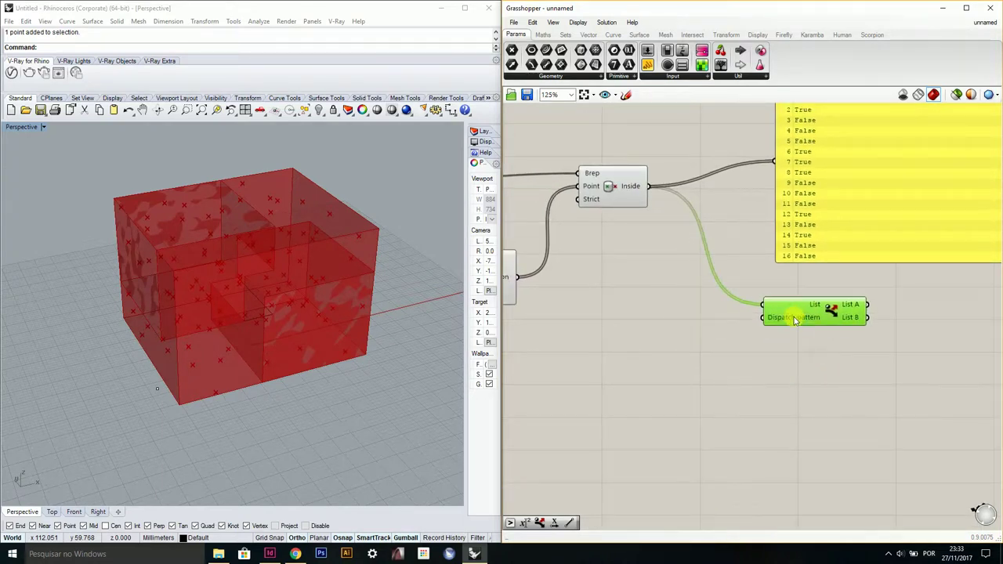
Step: Rewire Dispatch so Population feeds the List input and Inside feeds the Dispatch pattern input
{"action": "right_click_drag", "start_coordinate": [796, 317], "coordinate": [839, 327]}
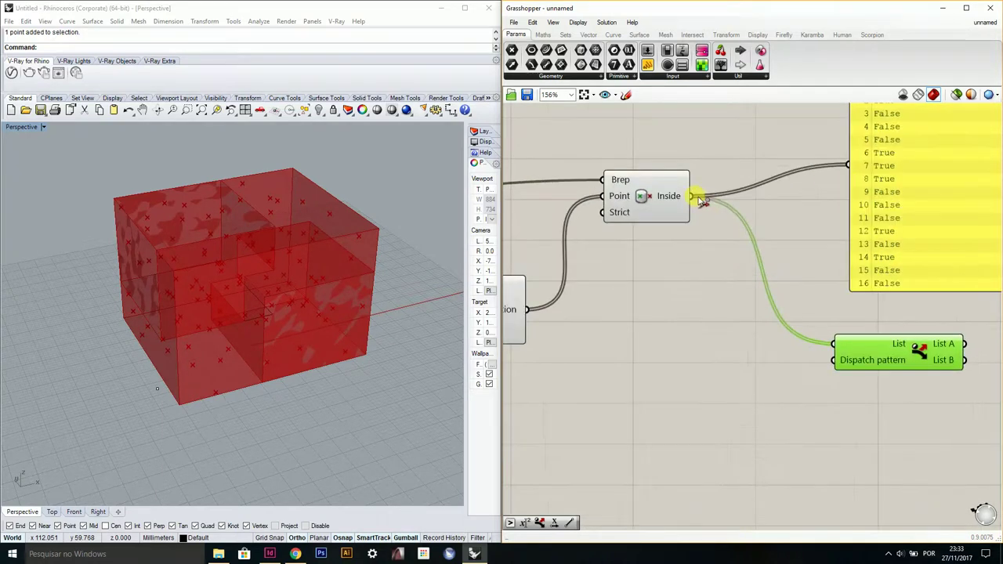
{"action": "left_click_drag", "start_coordinate": [696, 196], "coordinate": [631, 313], "text": "ctrl"}
{"action": "scroll", "coordinate": [870, 338], "scroll_direction": "up", "scroll_amount": 1}
{"action": "scroll", "coordinate": [880, 333], "scroll_direction": "down", "scroll_amount": 2}
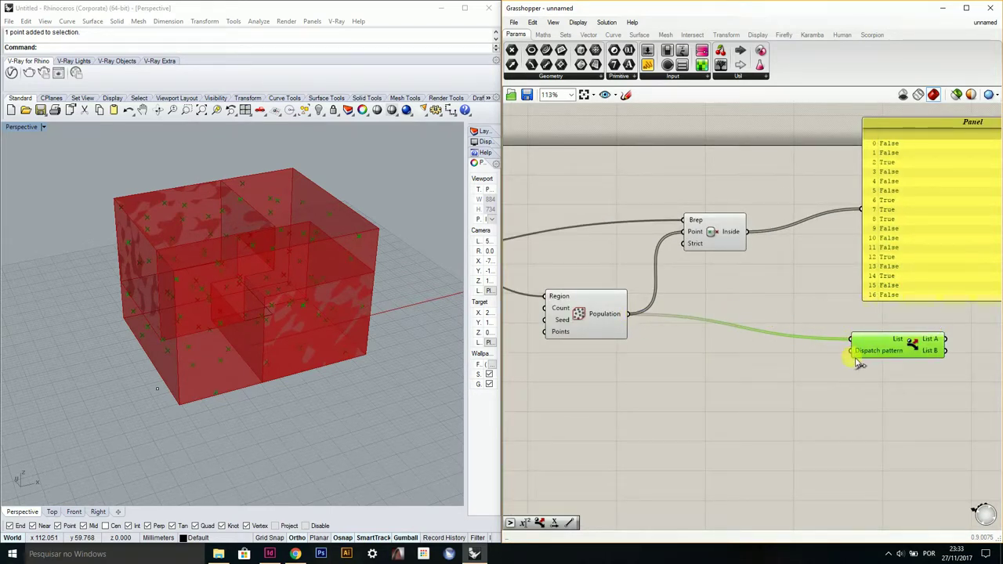
{"action": "left_click_drag", "start_coordinate": [853, 352], "coordinate": [748, 231]}
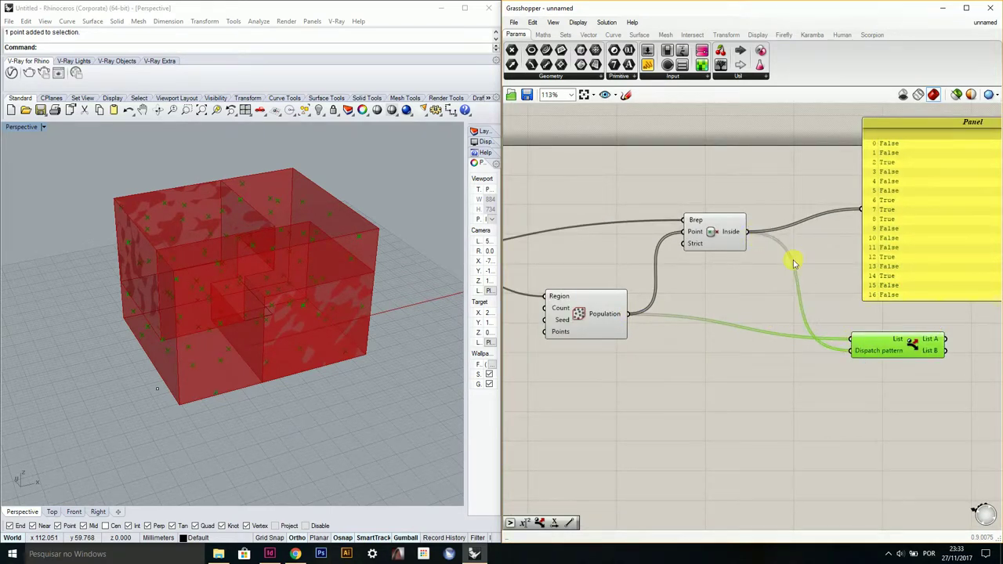
Step: Select the Geometry, Bounding Box, Populate 3D and Point In Brep components and turn off their preview
{"action": "right_click_drag", "start_coordinate": [892, 312], "coordinate": [846, 290]}
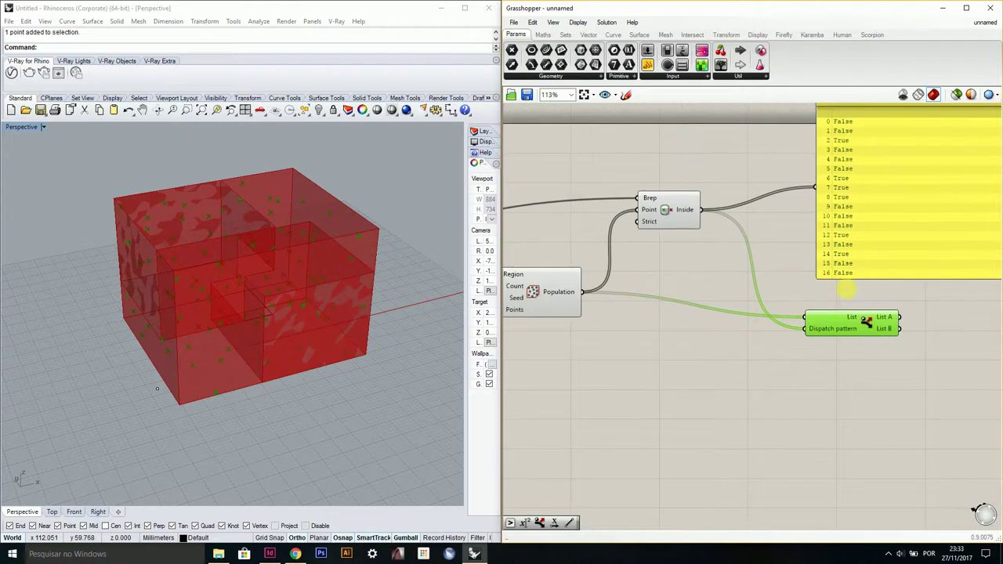
{"action": "left_click", "coordinate": [684, 210]}
{"action": "right_click_drag", "start_coordinate": [623, 240], "coordinate": [851, 236]}
{"action": "scroll", "coordinate": [799, 239], "scroll_direction": "down", "scroll_amount": 5}
{"action": "scroll", "coordinate": [829, 226], "scroll_direction": "up", "scroll_amount": 6}
{"action": "scroll", "coordinate": [862, 219], "scroll_direction": "down", "scroll_amount": 3}
{"action": "left_click_drag", "start_coordinate": [878, 196], "coordinate": [582, 332]}
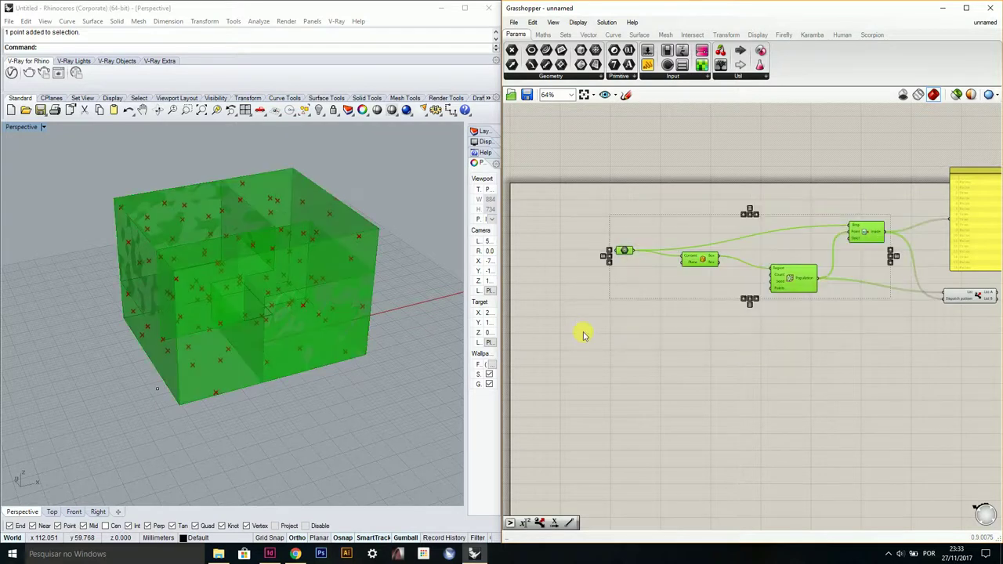
{"action": "scroll", "coordinate": [758, 258], "scroll_direction": "up", "scroll_amount": 1}
{"action": "middle_click", "coordinate": [803, 286]}
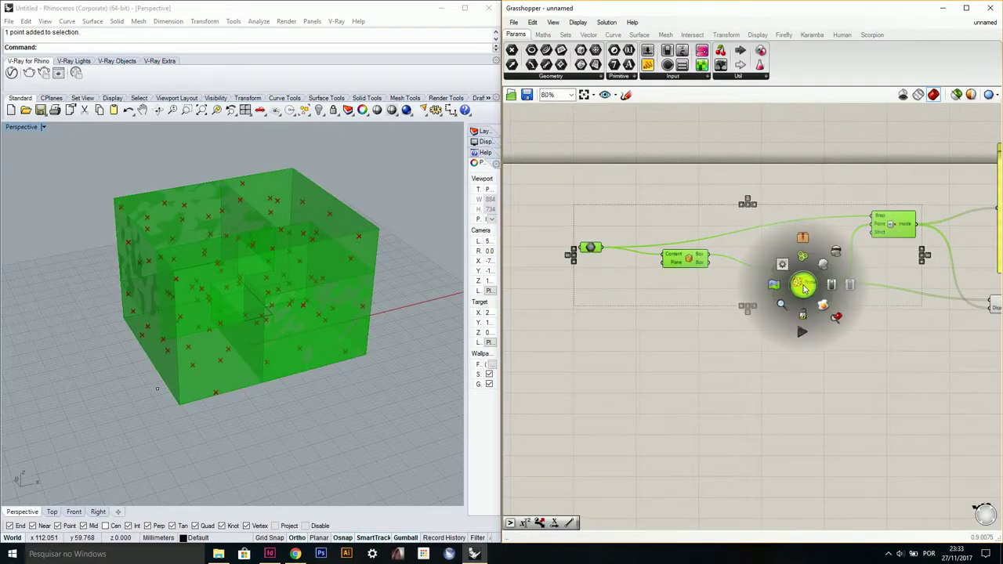
{"action": "left_click", "coordinate": [834, 253]}
Step: Add a Point parameter to the canvas and place it beside the List A output of Dispatch
{"action": "right_click_drag", "start_coordinate": [855, 280], "coordinate": [769, 280]}
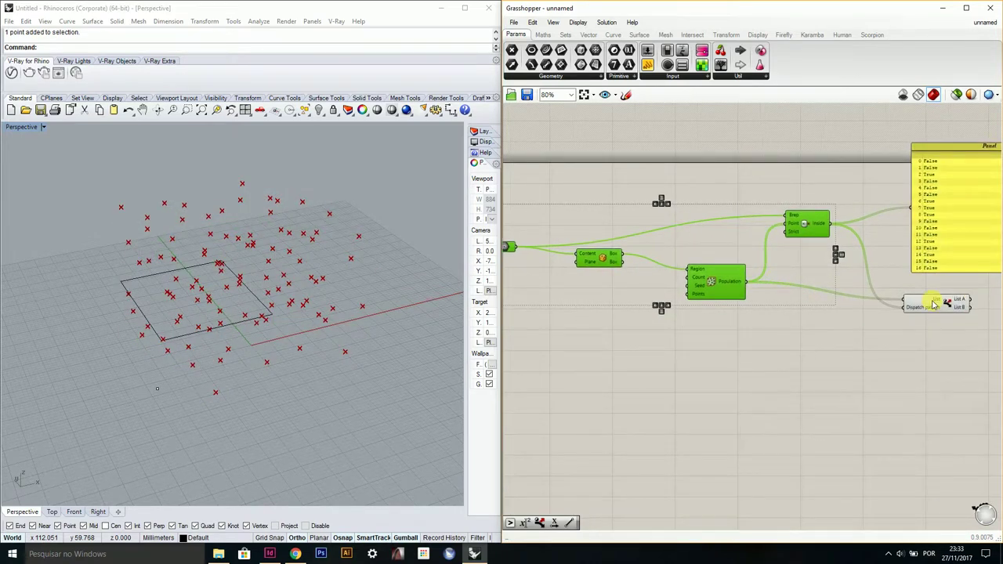
{"action": "scroll", "coordinate": [855, 291], "scroll_direction": "up", "scroll_amount": 4}
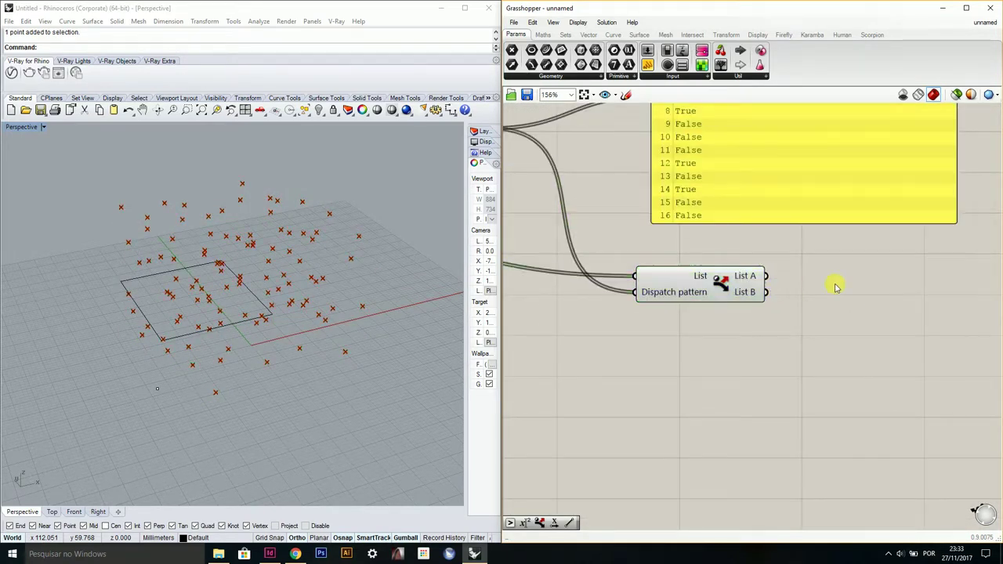
{"action": "double_click", "coordinate": [836, 287]}
{"action": "type", "text": "po"}
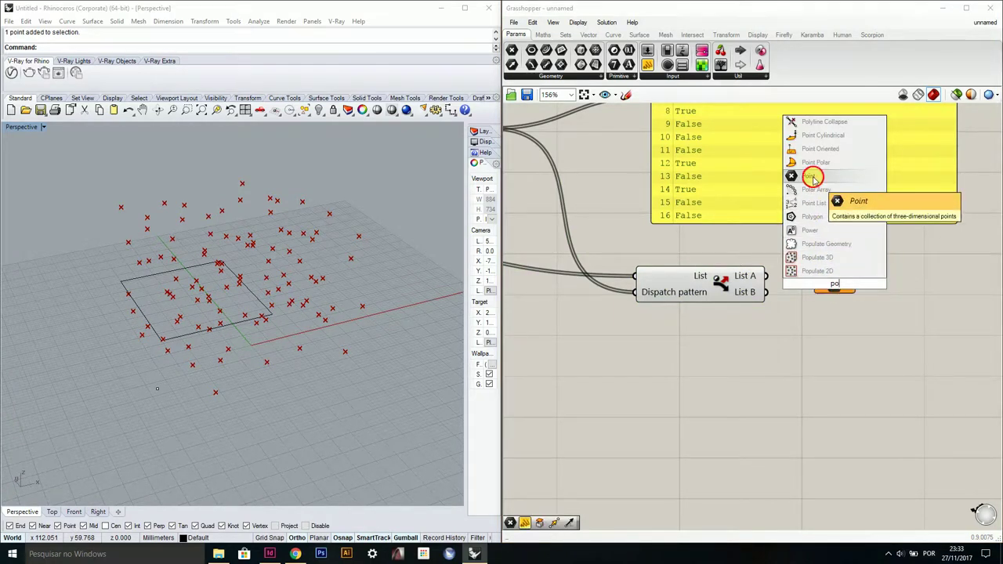
{"action": "left_click", "coordinate": [813, 173]}
{"action": "left_click_drag", "start_coordinate": [829, 282], "coordinate": [872, 279]}
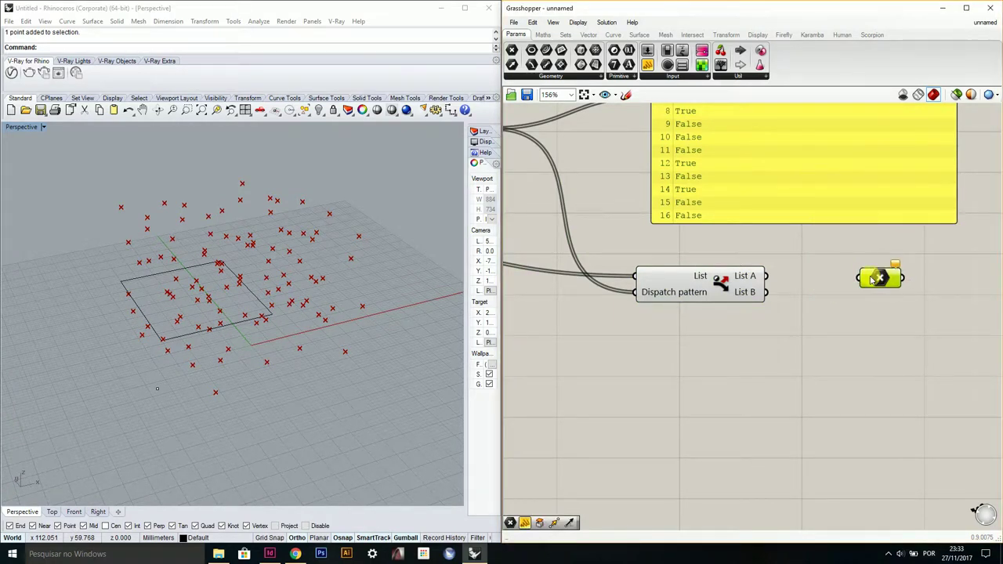
Step: Connect the List A output of Dispatch to the Point parameter and turn off the Dispatch preview
{"action": "left_click_drag", "start_coordinate": [766, 276], "coordinate": [861, 278]}
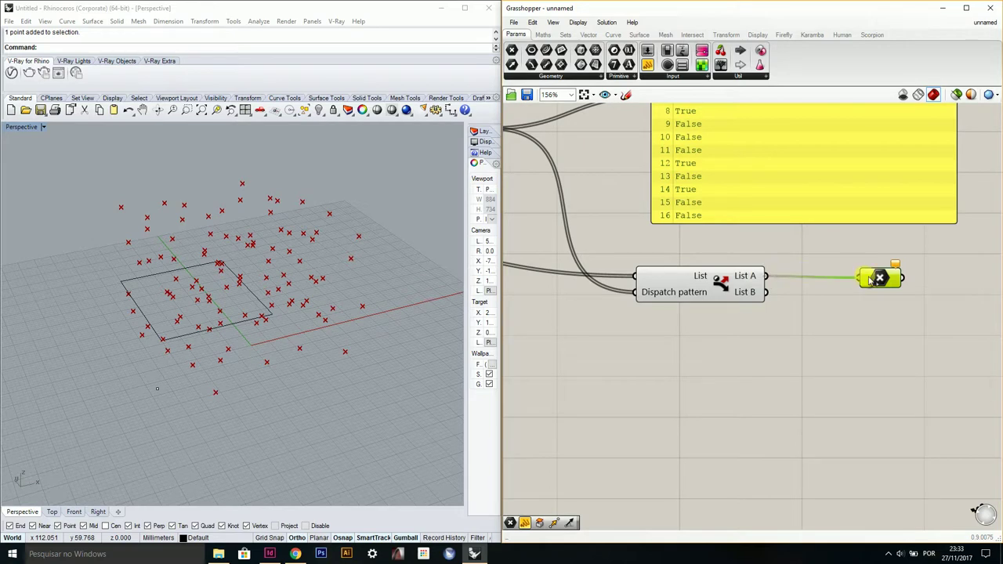
{"action": "left_click", "coordinate": [722, 280]}
{"action": "right_click", "coordinate": [732, 288]}
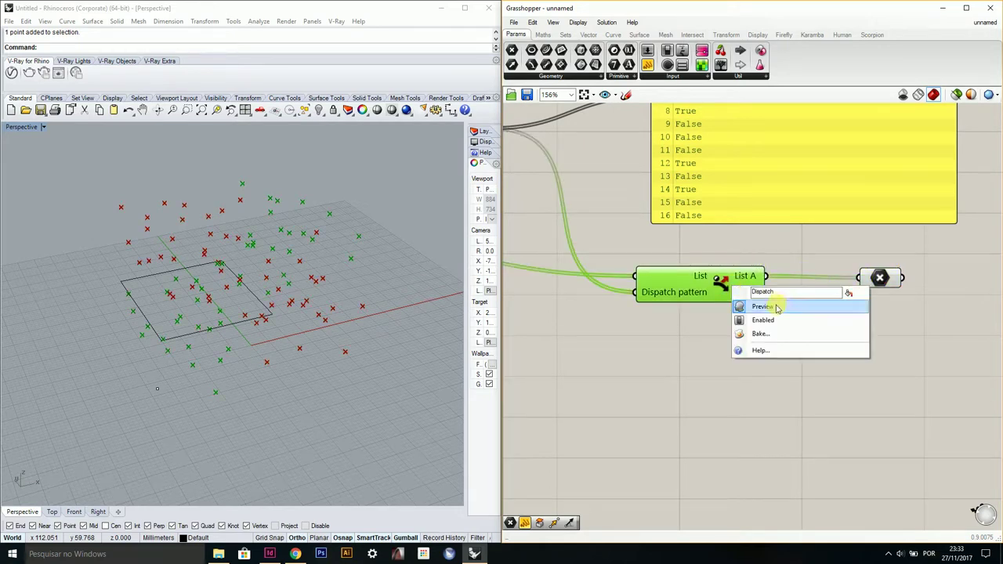
{"action": "left_click", "coordinate": [774, 307]}
{"action": "left_click", "coordinate": [865, 286]}
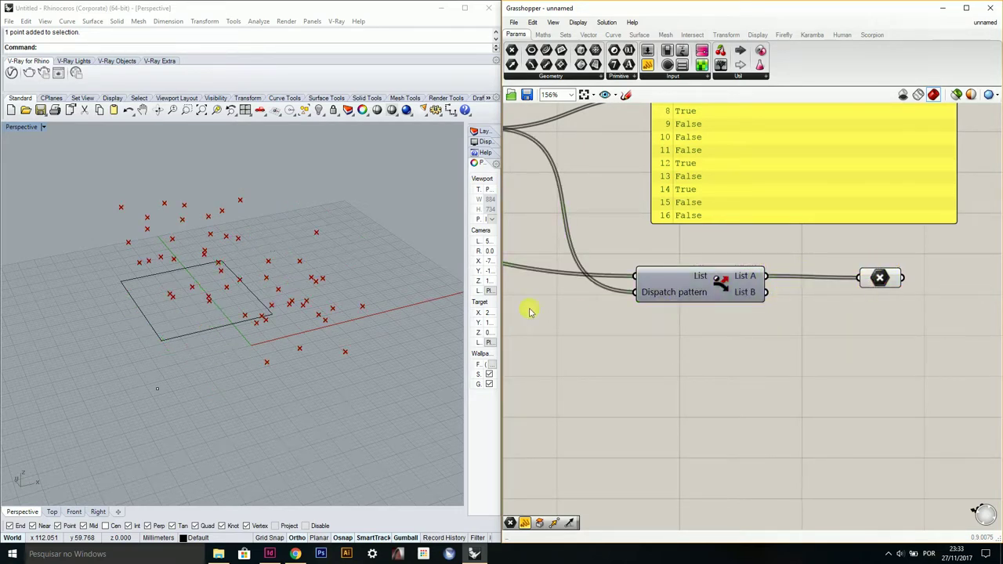
{"action": "right_click_drag", "start_coordinate": [180, 305], "coordinate": [143, 299]}
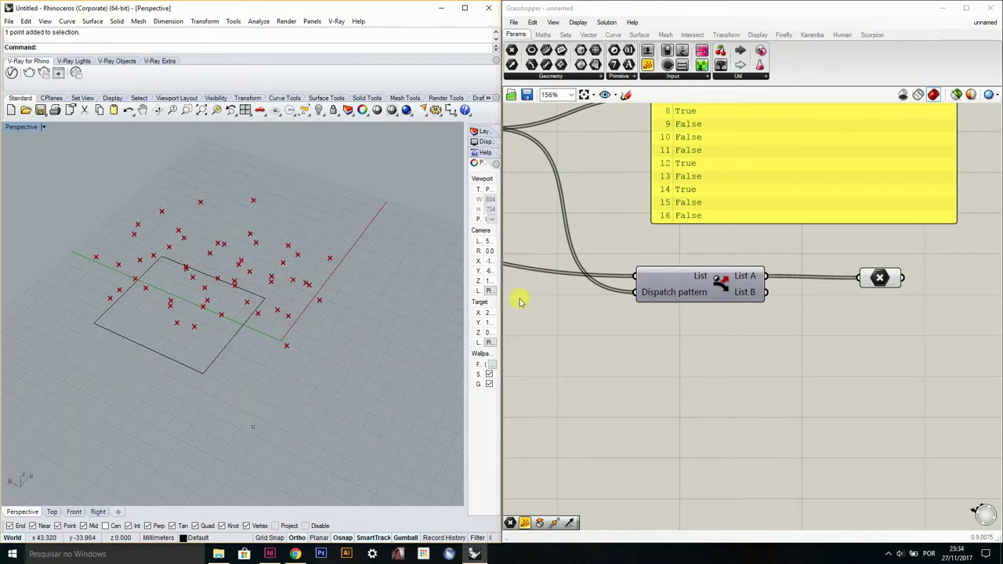
Step: Add a Number Slider below Bounding Box, name it "amount of points" and set its rounding to integers
{"action": "mouse_move", "coordinate": [766, 292]}
{"action": "left_mouse_down"}
{"action": "mouse_move", "coordinate": [864, 280]}
{"action": "mouse_move", "coordinate": [772, 285]}
{"action": "mouse_move", "coordinate": [768, 276]}
{"action": "left_mouse_up"}
{"action": "scroll", "coordinate": [737, 307], "scroll_direction": "down", "scroll_amount": 4}
{"action": "right_click_drag", "start_coordinate": [719, 280], "coordinate": [844, 278]}
{"action": "scroll", "coordinate": [788, 269], "scroll_direction": "up", "scroll_amount": 3}
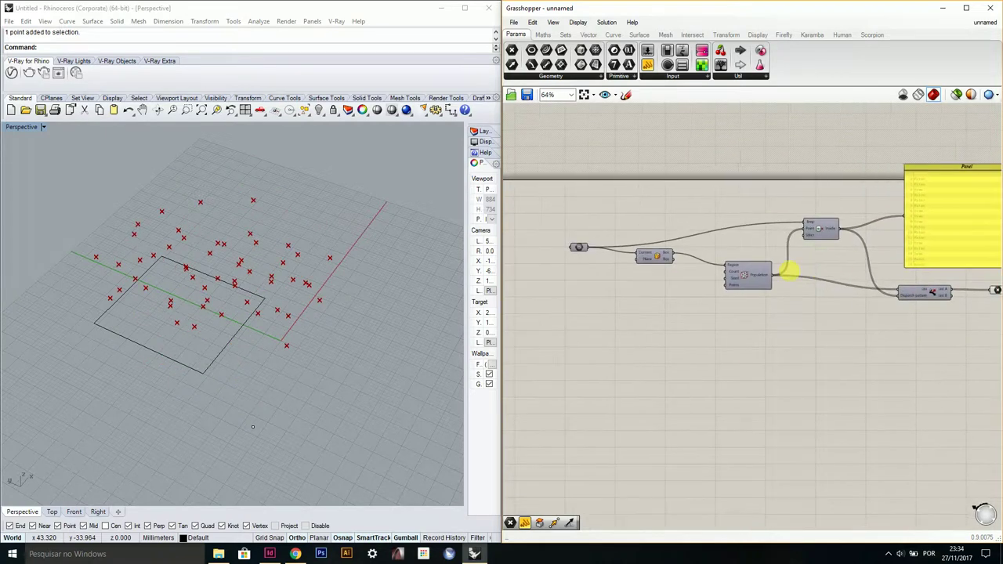
{"action": "left_click", "coordinate": [665, 51]}
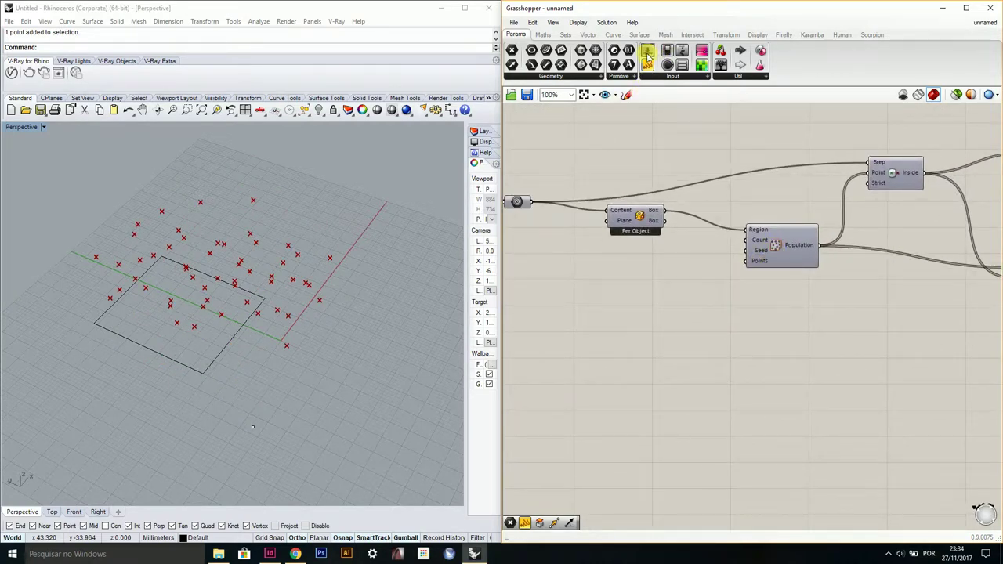
{"action": "left_click", "coordinate": [625, 300]}
{"action": "double_click", "coordinate": [593, 301]}
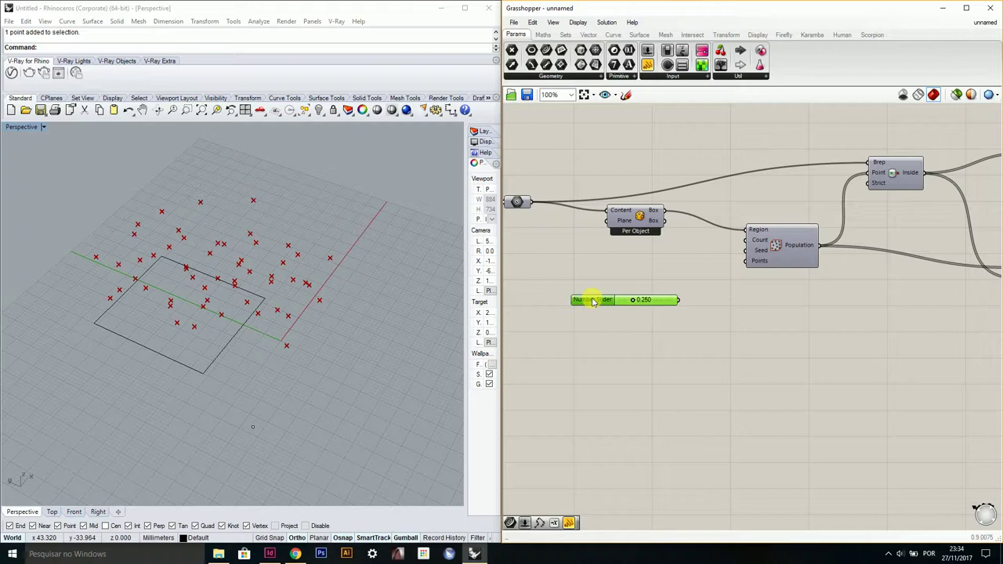
{"action": "left_click", "coordinate": [603, 271]}
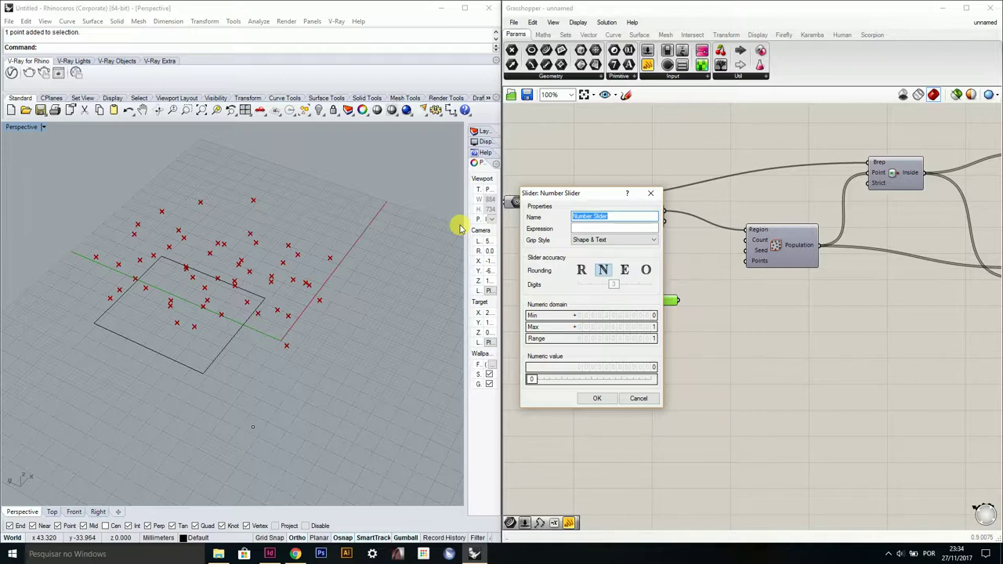
{"action": "type", "text": "aMO"}
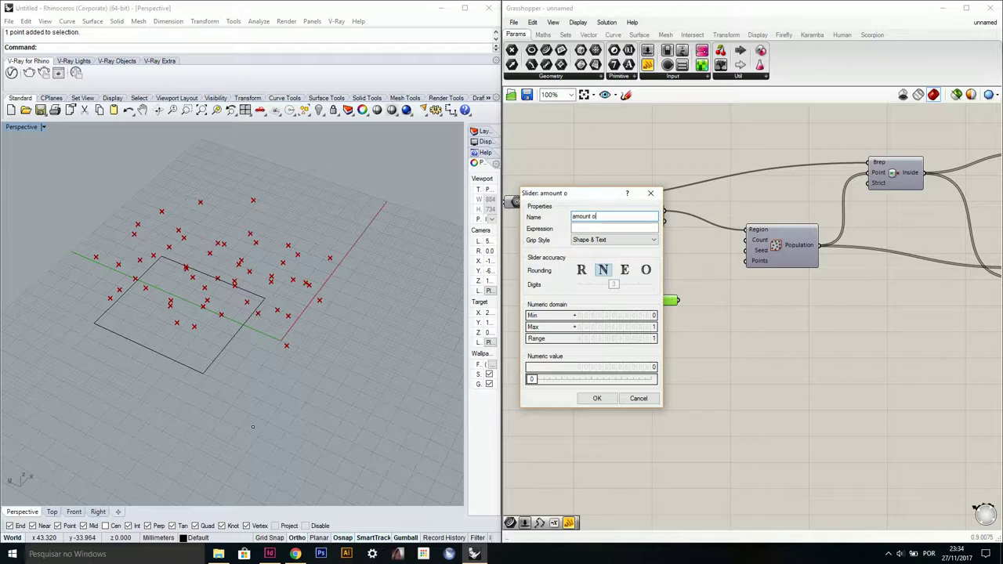
{"action": "left_click", "coordinate": [597, 398]}
Step: Connect the amount of points slider to the Count input of Populate 3D and raise its maximum to 300
{"action": "scroll", "coordinate": [694, 304], "scroll_direction": "up", "scroll_amount": 2}
{"action": "left_click_drag", "start_coordinate": [684, 298], "coordinate": [758, 225]}
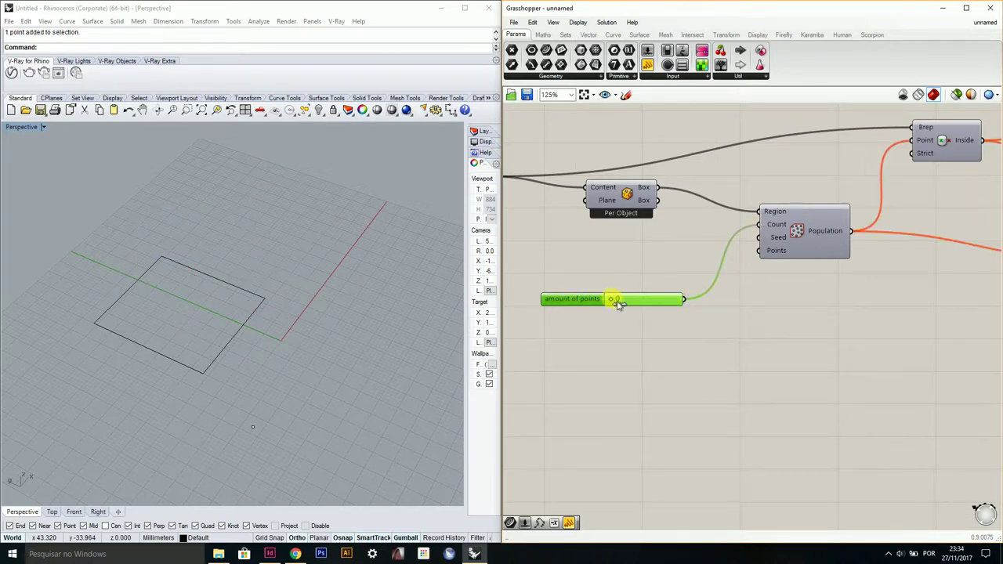
{"action": "left_click_drag", "start_coordinate": [618, 304], "coordinate": [677, 300]}
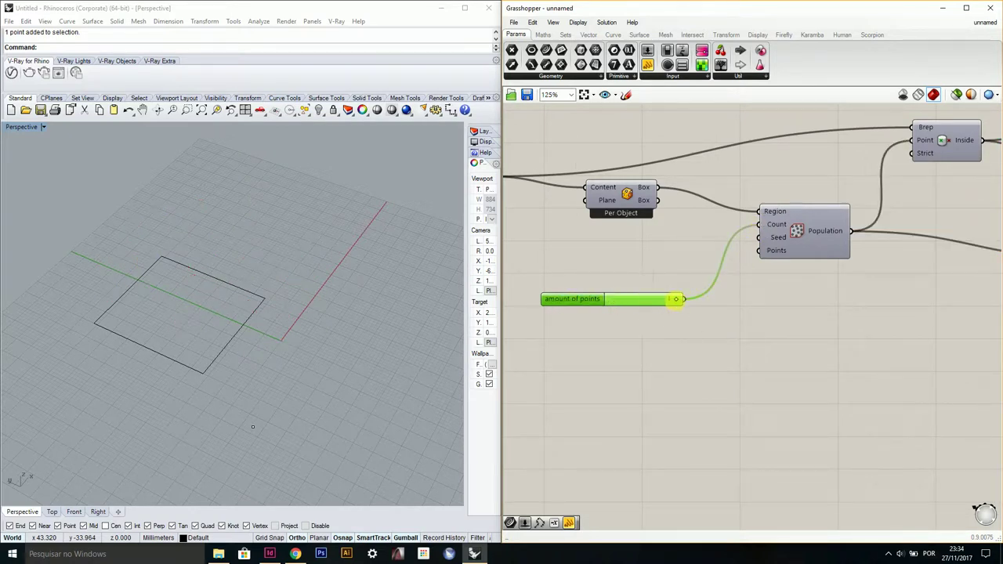
{"action": "double_click", "coordinate": [586, 304]}
{"action": "left_click", "coordinate": [606, 332]}
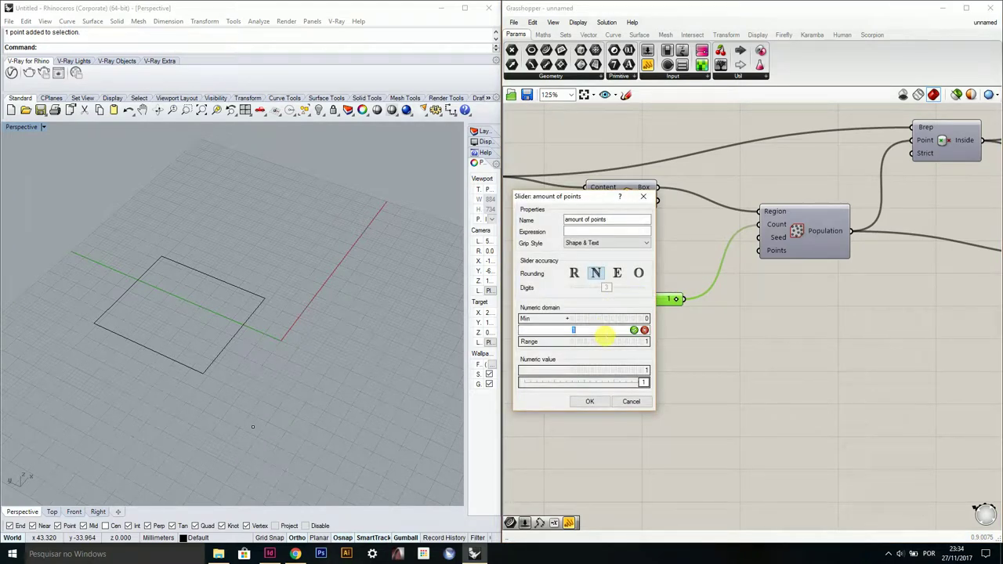
{"action": "left_click", "coordinate": [588, 401]}
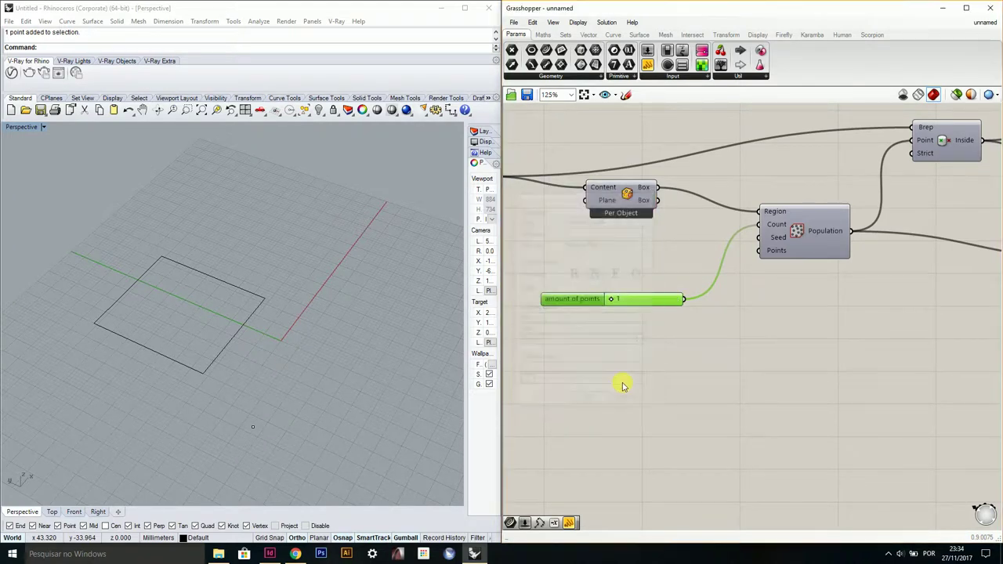
Step: Set the amount of points slider to 300 and inspect the denser point cloud from several angles
{"action": "left_click_drag", "start_coordinate": [617, 303], "coordinate": [658, 300]}
{"action": "mouse_move", "coordinate": [439, 291]}
{"action": "right_mouse_down"}
{"action": "mouse_move", "coordinate": [337, 253]}
{"action": "mouse_move", "coordinate": [416, 255]}
{"action": "mouse_move", "coordinate": [450, 275]}
{"action": "right_mouse_up"}
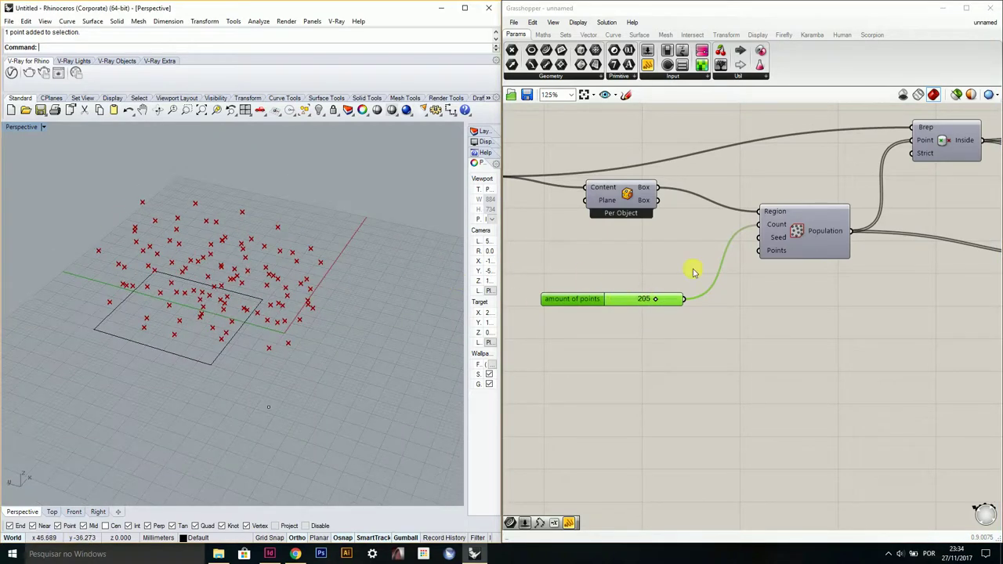
{"action": "scroll", "coordinate": [834, 253], "scroll_direction": "down", "scroll_amount": 3}
{"action": "scroll", "coordinate": [709, 284], "scroll_direction": "up", "scroll_amount": 3}
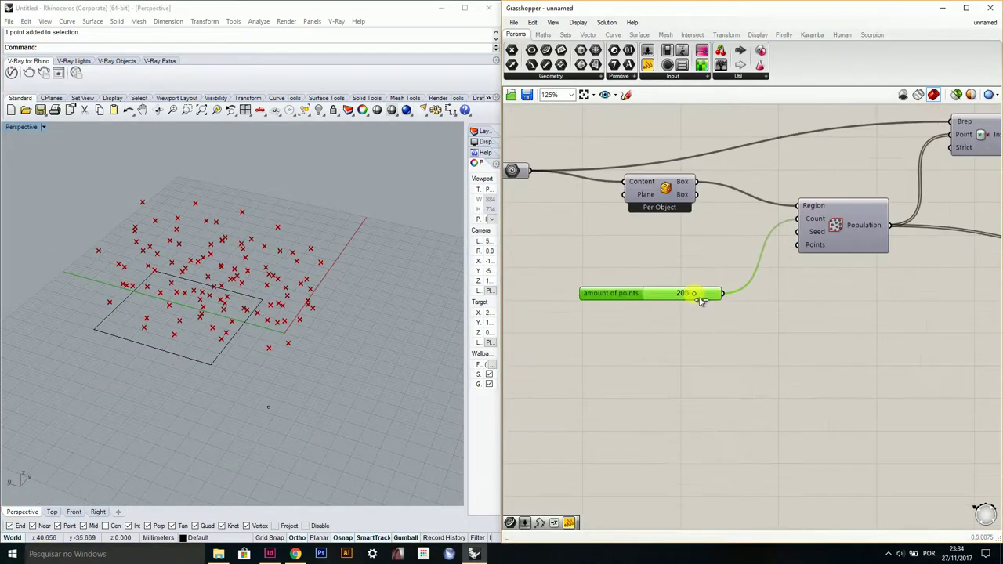
{"action": "left_click_drag", "start_coordinate": [697, 293], "coordinate": [745, 291]}
{"action": "right_click_drag", "start_coordinate": [368, 235], "coordinate": [318, 242]}
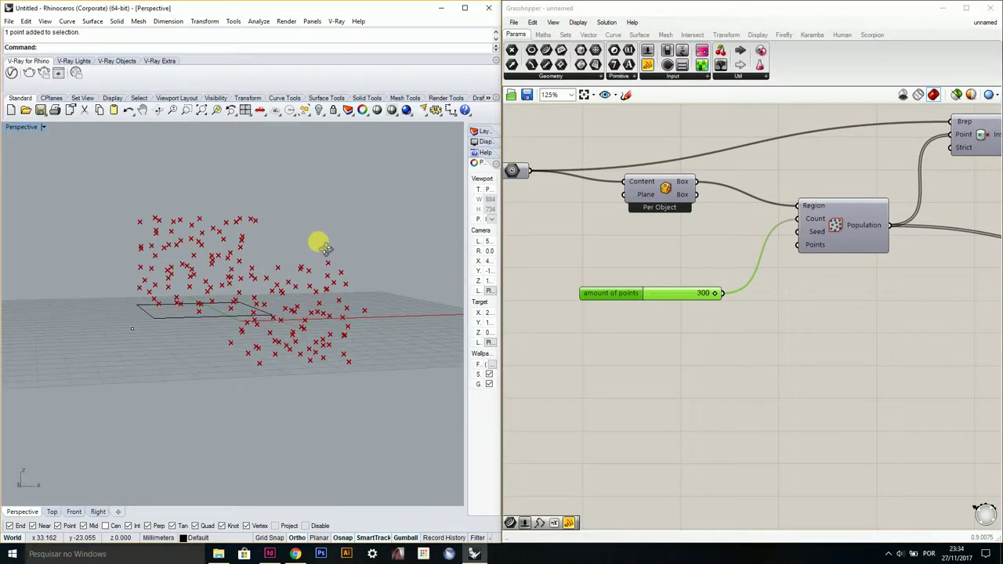
{"action": "right_click_drag", "start_coordinate": [269, 302], "coordinate": [392, 321]}
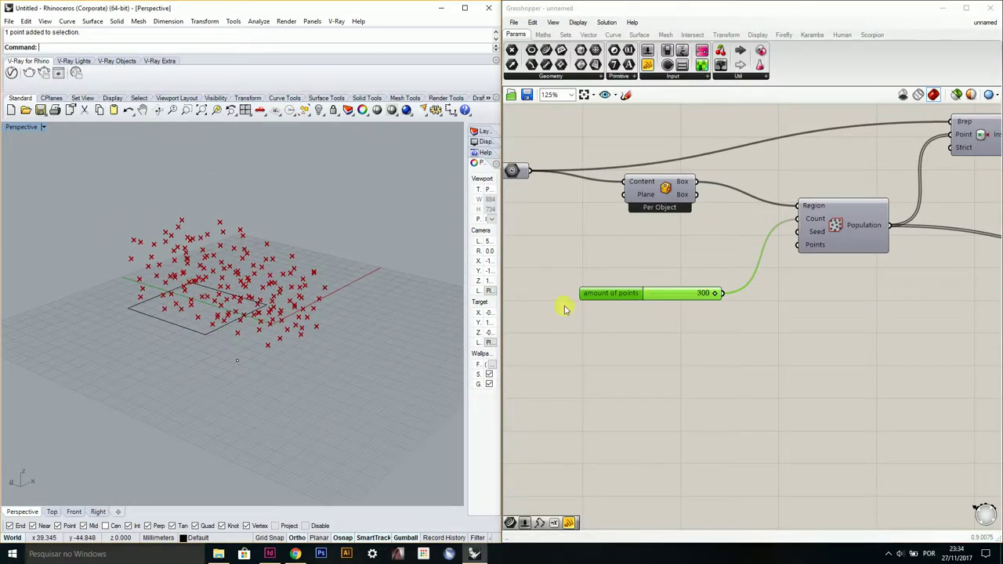
Step: Delete the Panel that lists the True and False values above Dispatch
{"action": "right_click_drag", "start_coordinate": [735, 286], "coordinate": [600, 291]}
{"action": "right_click_drag", "start_coordinate": [690, 283], "coordinate": [675, 284]}
{"action": "scroll", "coordinate": [699, 283], "scroll_direction": "down", "scroll_amount": 3}
{"action": "right_click_drag", "start_coordinate": [813, 269], "coordinate": [642, 259]}
{"action": "scroll", "coordinate": [675, 262], "scroll_direction": "up", "scroll_amount": 2}
{"action": "scroll", "coordinate": [743, 268], "scroll_direction": "up", "scroll_amount": 2}
{"action": "right_click_drag", "start_coordinate": [722, 203], "coordinate": [795, 258]}
{"action": "left_click", "coordinate": [730, 226]}
{"action": "right_click_drag", "start_coordinate": [717, 224], "coordinate": [653, 249]}
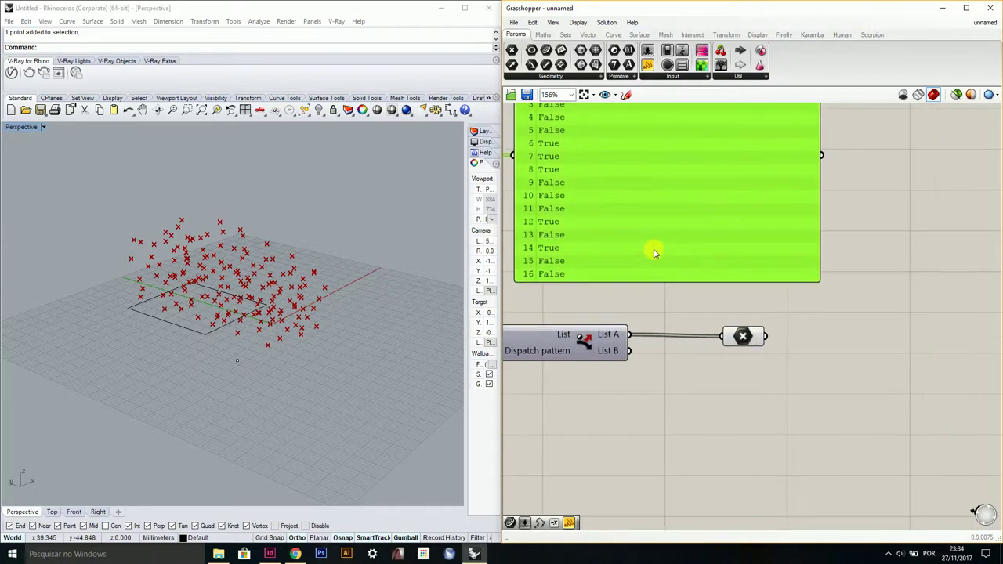
{"action": "key", "text": "Delete"}
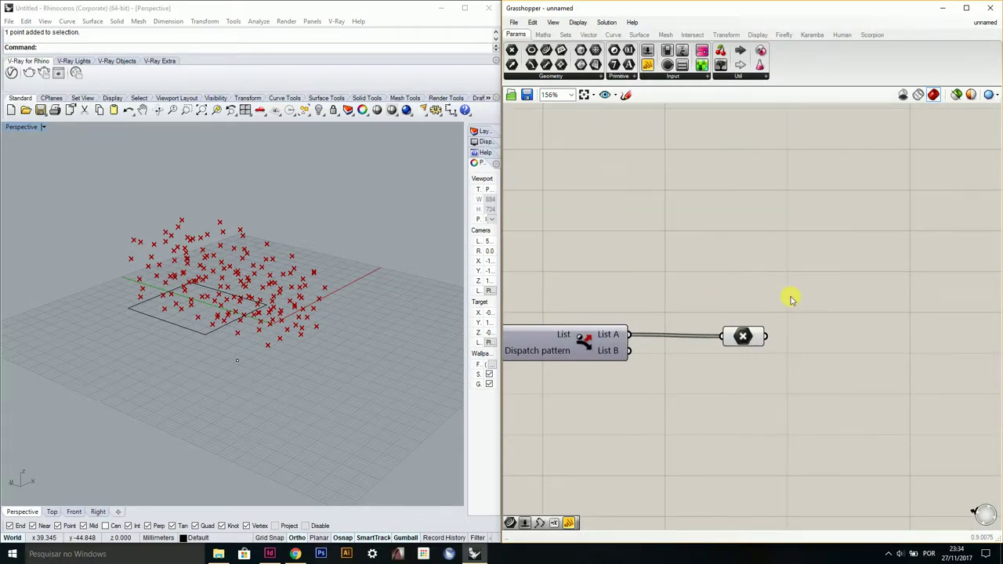
Step: Add a new empty Panel, enlarge it and place it above the Point parameter
{"action": "scroll", "coordinate": [791, 298], "scroll_direction": "down", "scroll_amount": 5}
{"action": "right_click_drag", "start_coordinate": [845, 240], "coordinate": [773, 269]}
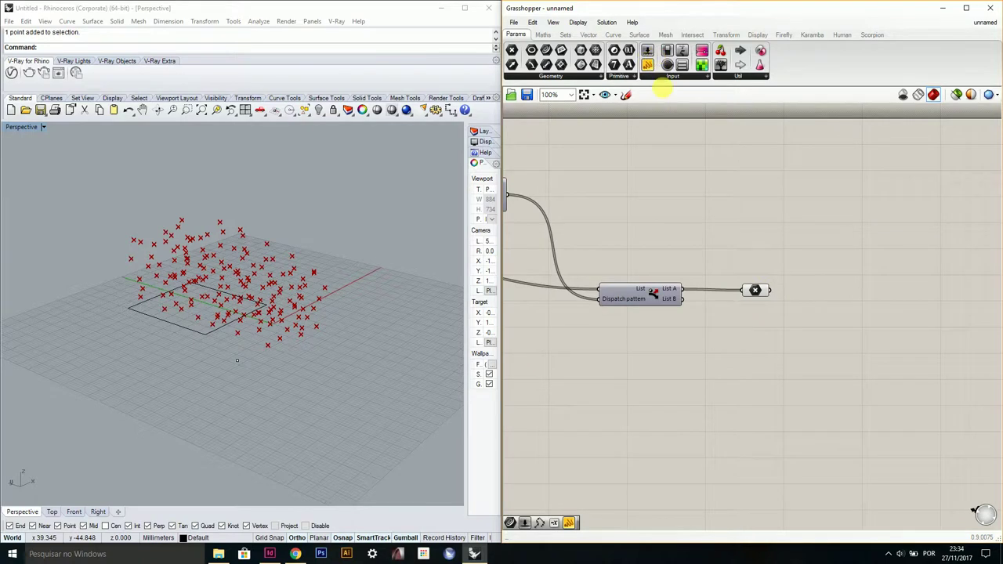
{"action": "left_click_drag", "start_coordinate": [648, 65], "coordinate": [772, 167]}
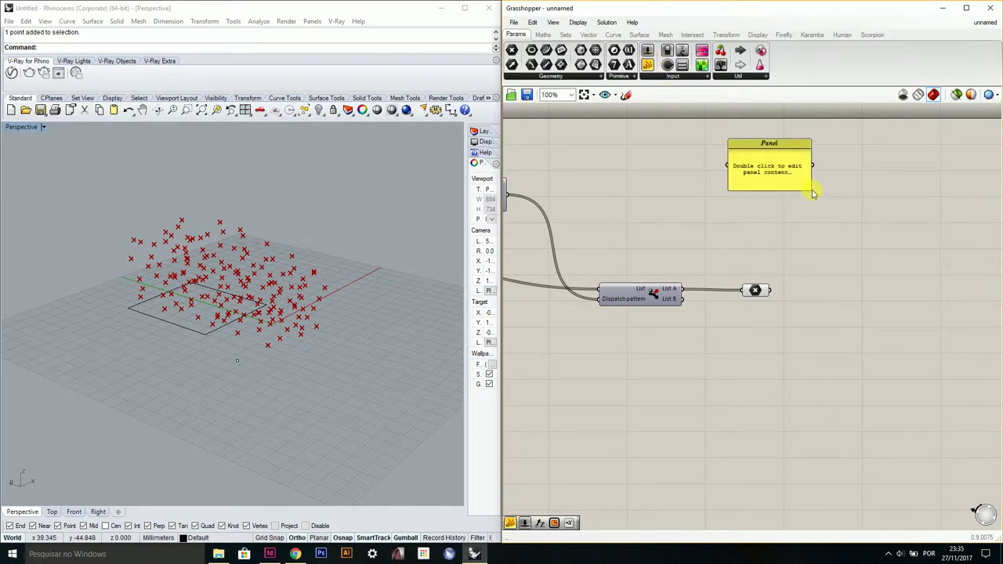
{"action": "left_click_drag", "start_coordinate": [815, 194], "coordinate": [927, 278]}
{"action": "right_click_drag", "start_coordinate": [841, 231], "coordinate": [818, 260]}
{"action": "left_click_drag", "start_coordinate": [818, 259], "coordinate": [826, 166]}
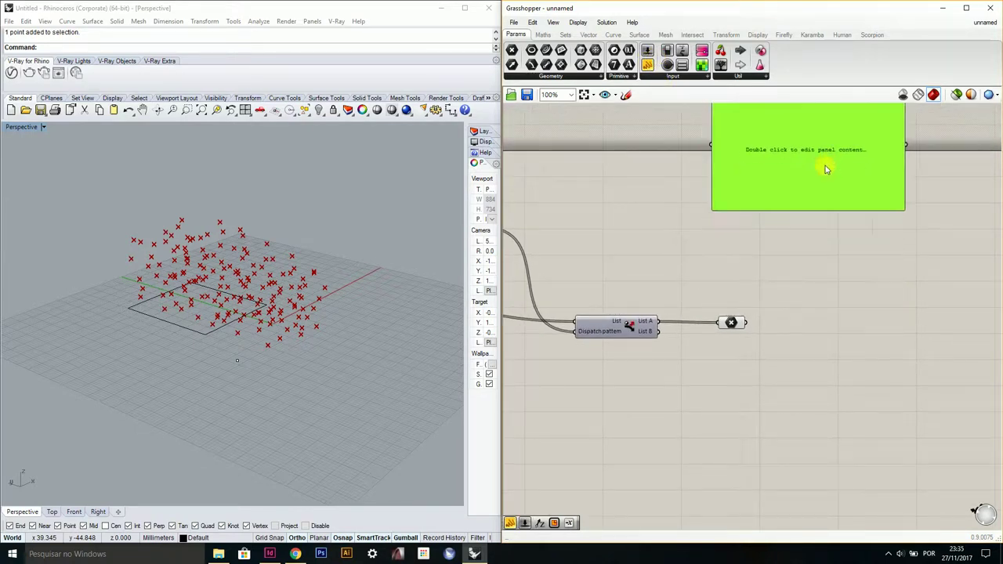
{"action": "right_click_drag", "start_coordinate": [824, 283], "coordinate": [800, 217]}
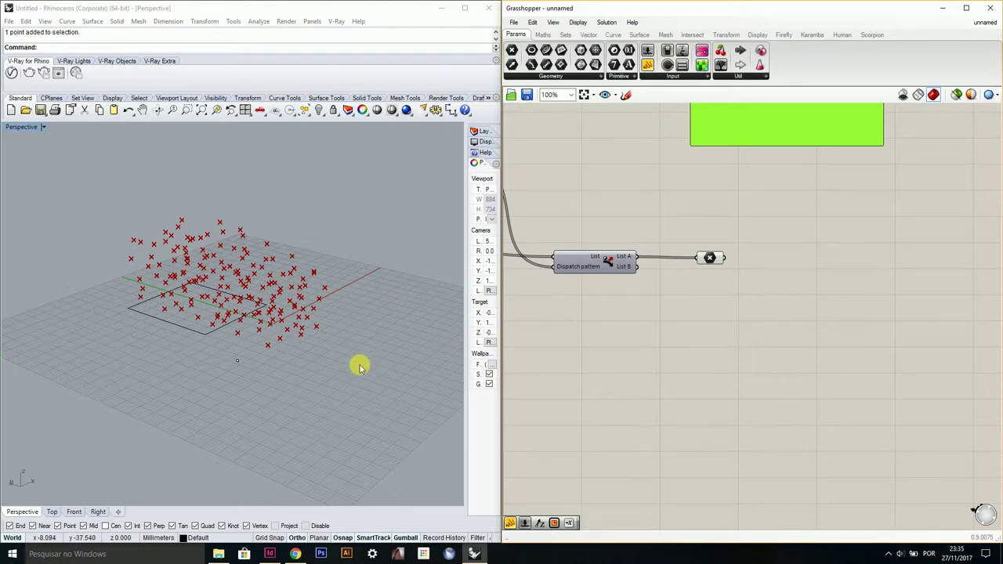
Step: Add a second Point parameter to the canvas and place it below the existing one
{"action": "scroll", "coordinate": [355, 362], "scroll_direction": "up", "scroll_amount": 1}
{"action": "right_click_drag", "start_coordinate": [354, 362], "coordinate": [345, 386]}
{"action": "scroll", "coordinate": [243, 341], "scroll_direction": "up", "scroll_amount": 4}
{"action": "right_click_drag", "start_coordinate": [239, 336], "coordinate": [286, 349]}
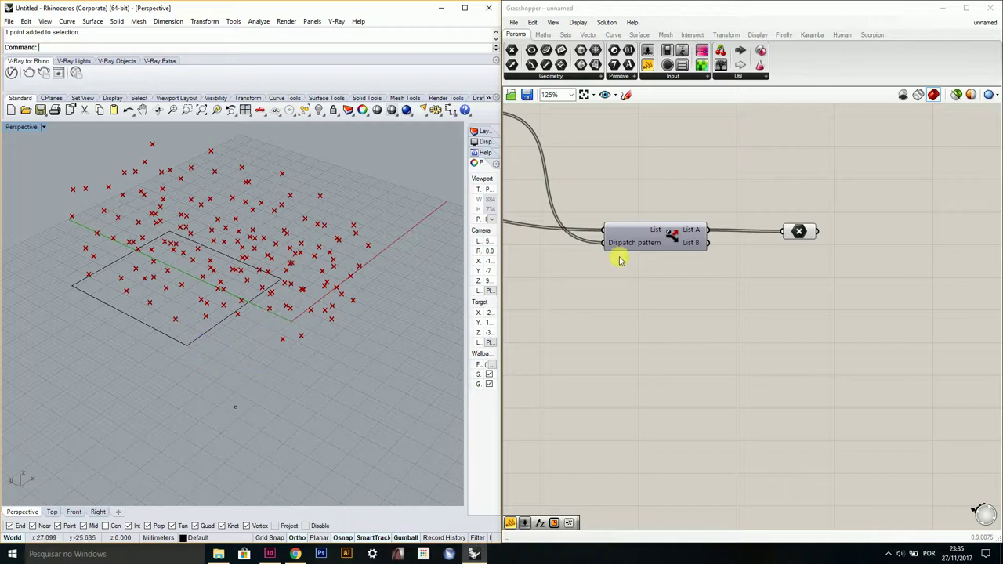
{"action": "left_click", "coordinate": [690, 343]}
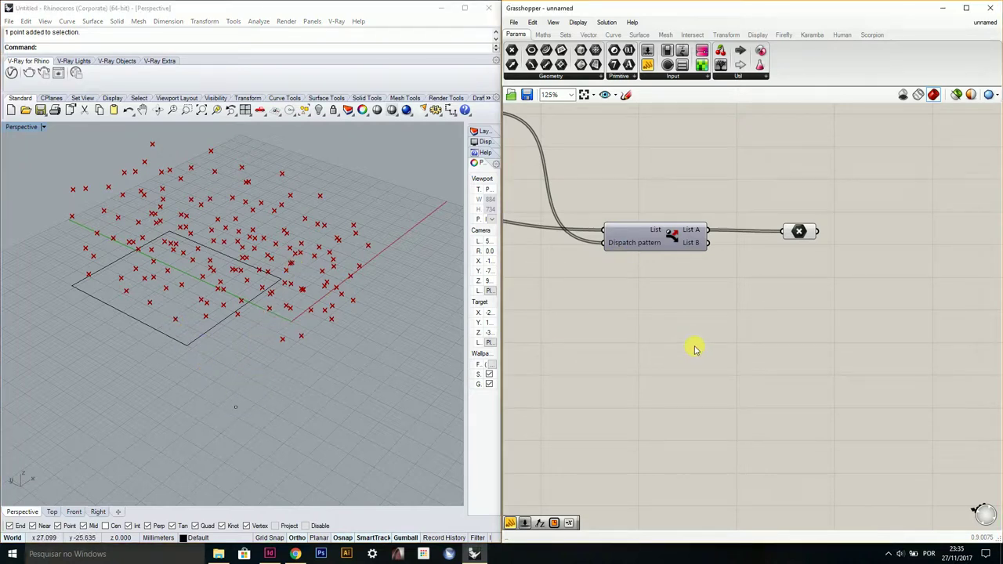
{"action": "double_click", "coordinate": [694, 348]}
{"action": "type", "text": "po"}
{"action": "left_click", "coordinate": [675, 237]}
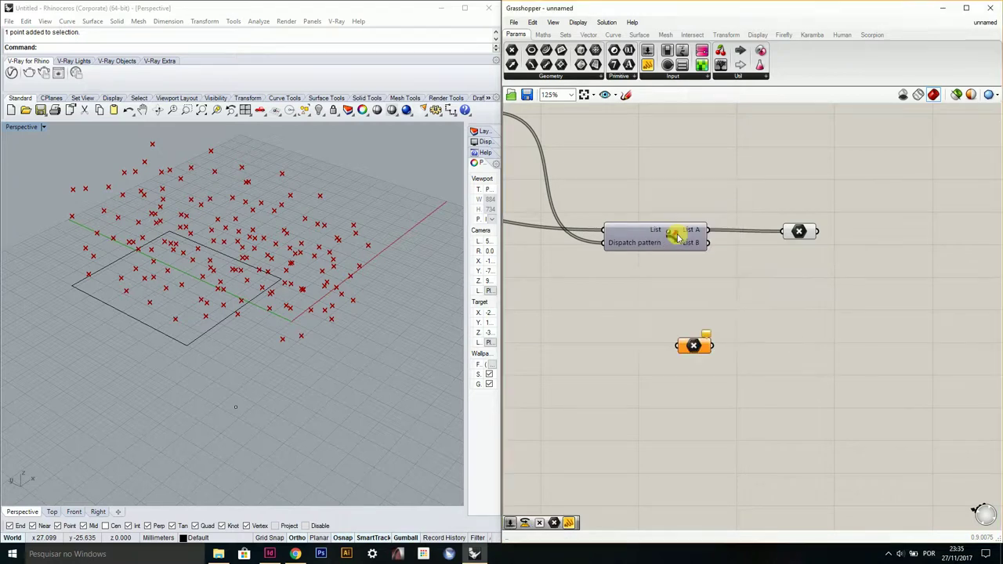
{"action": "left_click", "coordinate": [707, 345]}
{"action": "left_click_drag", "start_coordinate": [697, 347], "coordinate": [804, 362]}
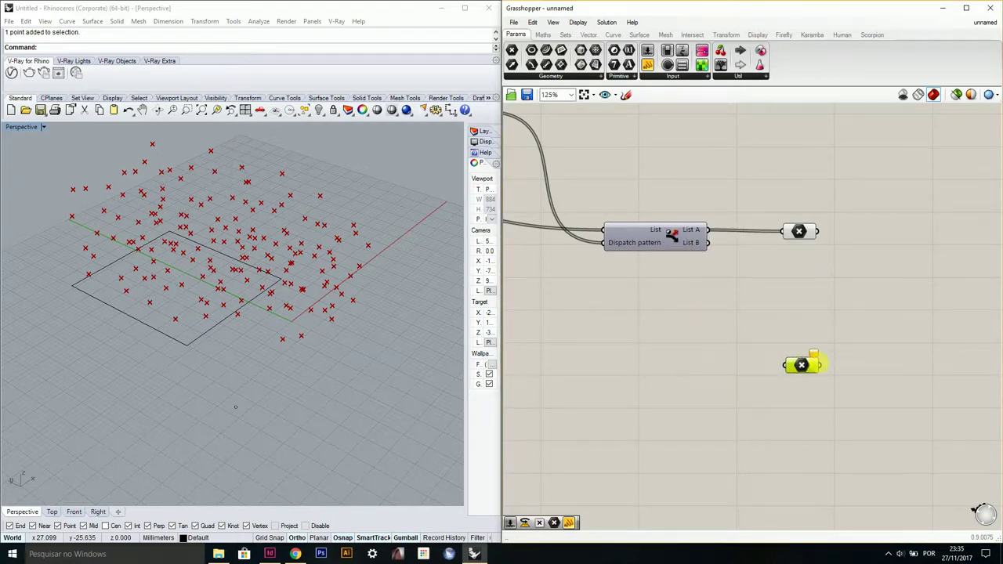
Step: Add a Vector 2Pt component and connect the List A points to Point A and the empty Point parameter to Point B
{"action": "right_click_drag", "start_coordinate": [829, 362], "coordinate": [702, 345]}
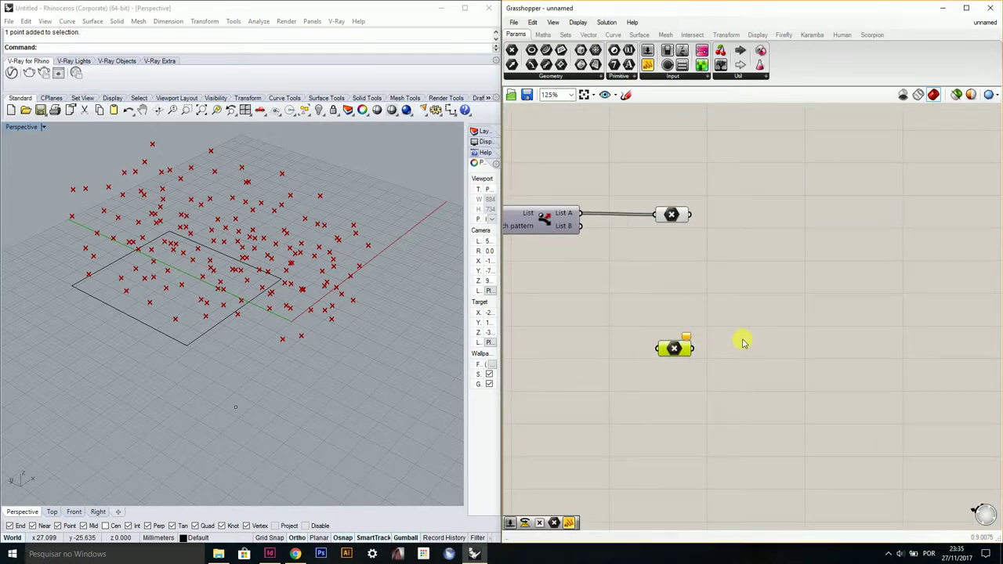
{"action": "double_click", "coordinate": [824, 285]}
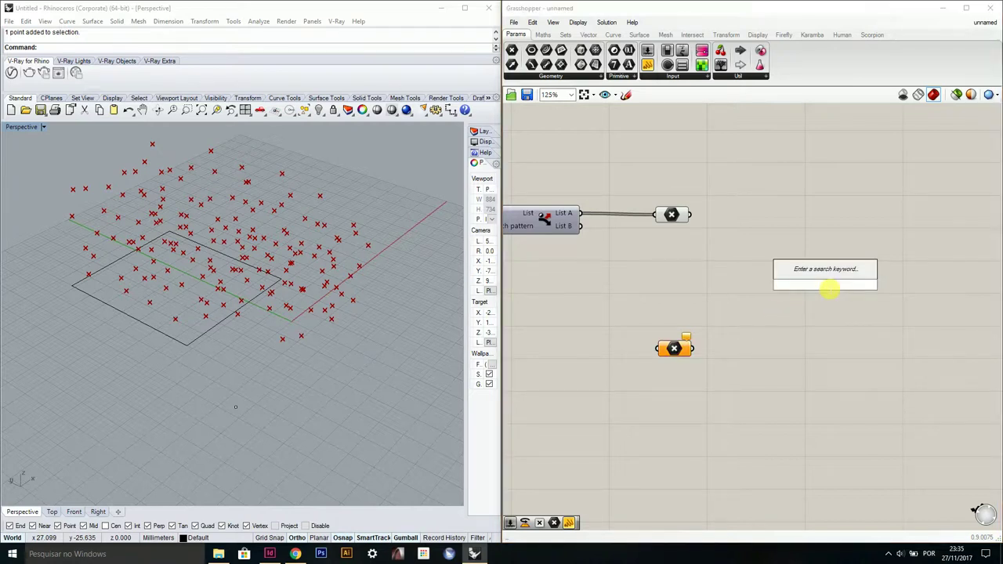
{"action": "type", "text": "vect"}
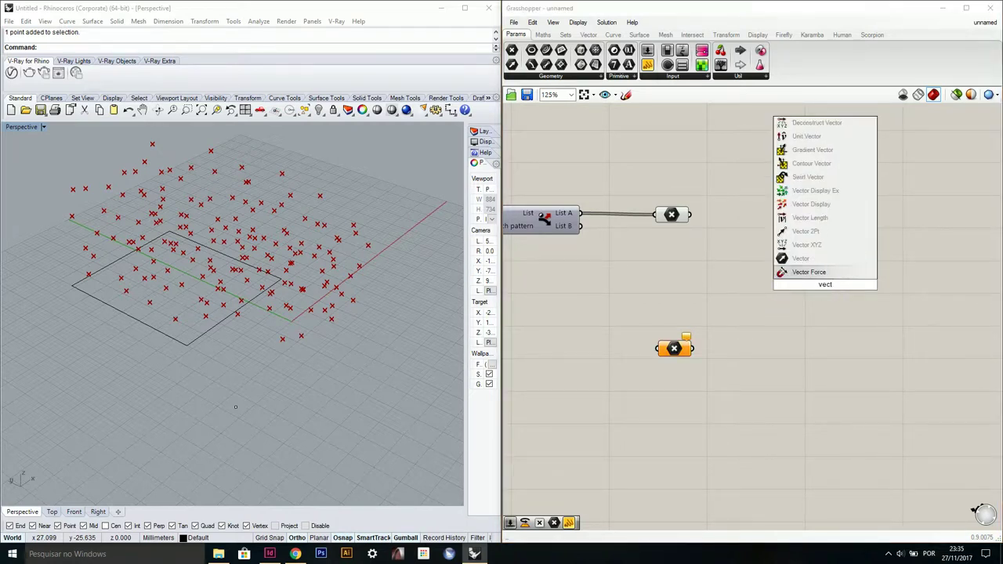
{"action": "left_click", "coordinate": [809, 232]}
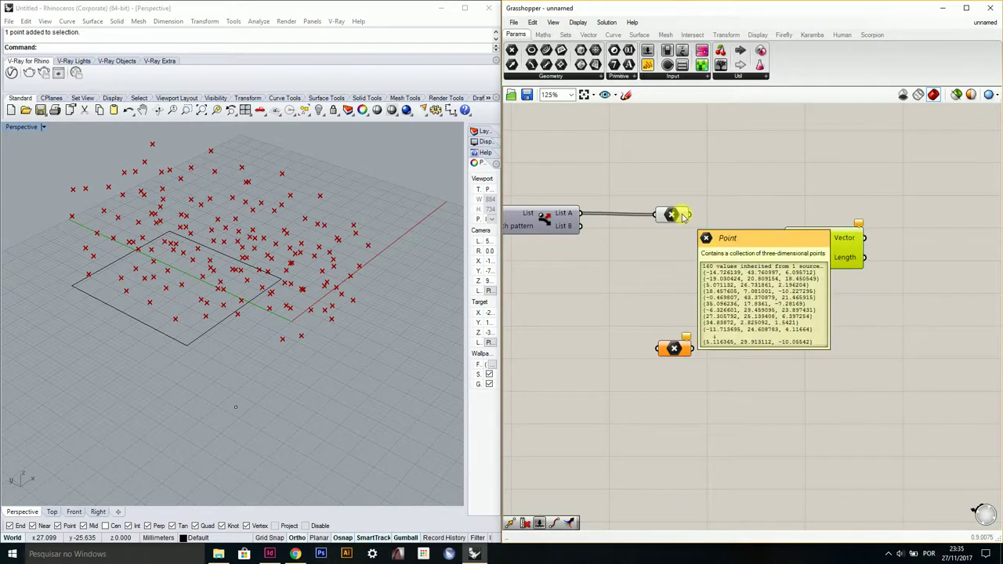
{"action": "left_click_drag", "start_coordinate": [690, 215], "coordinate": [785, 235]}
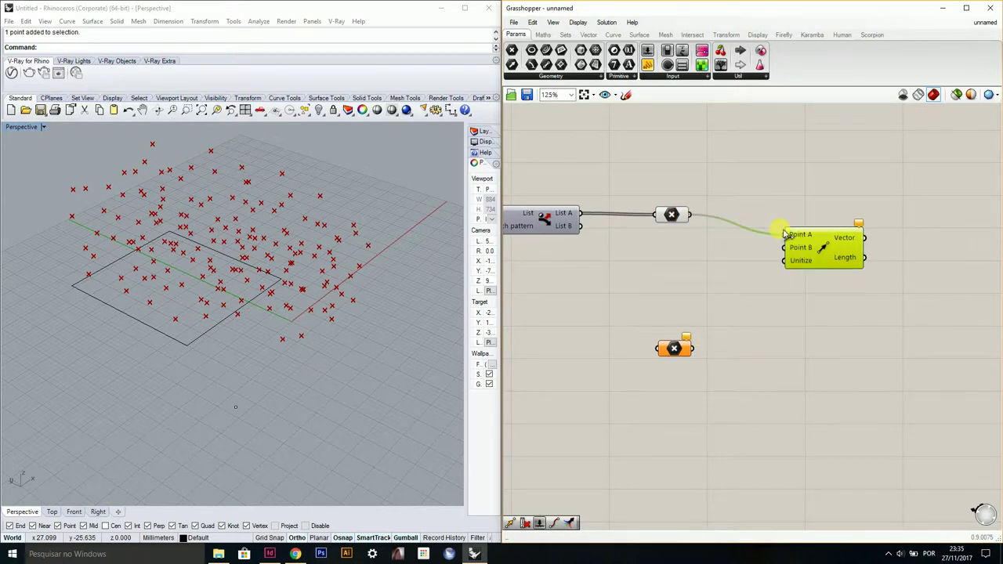
{"action": "left_click_drag", "start_coordinate": [693, 350], "coordinate": [785, 247]}
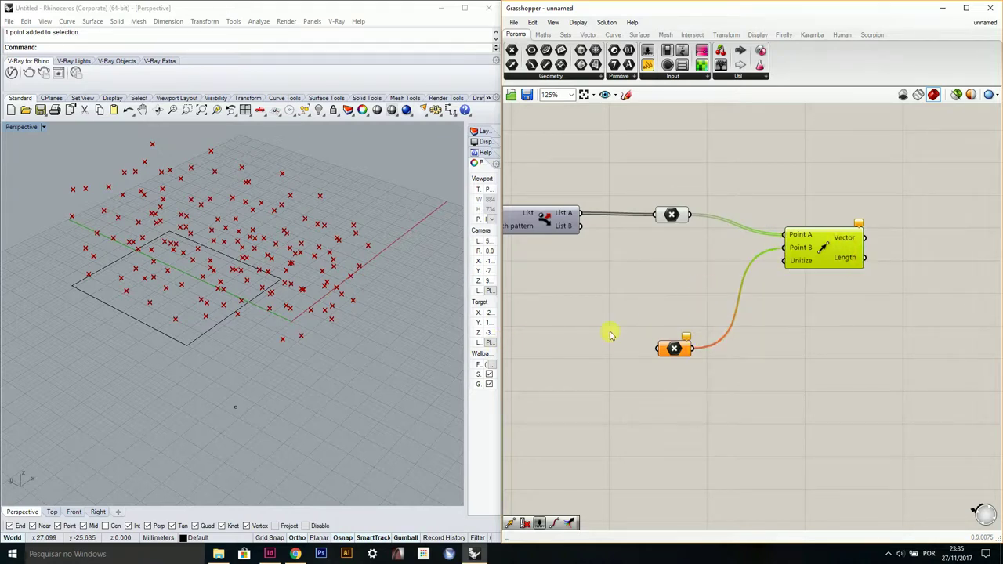
{"action": "left_click", "coordinate": [797, 343]}
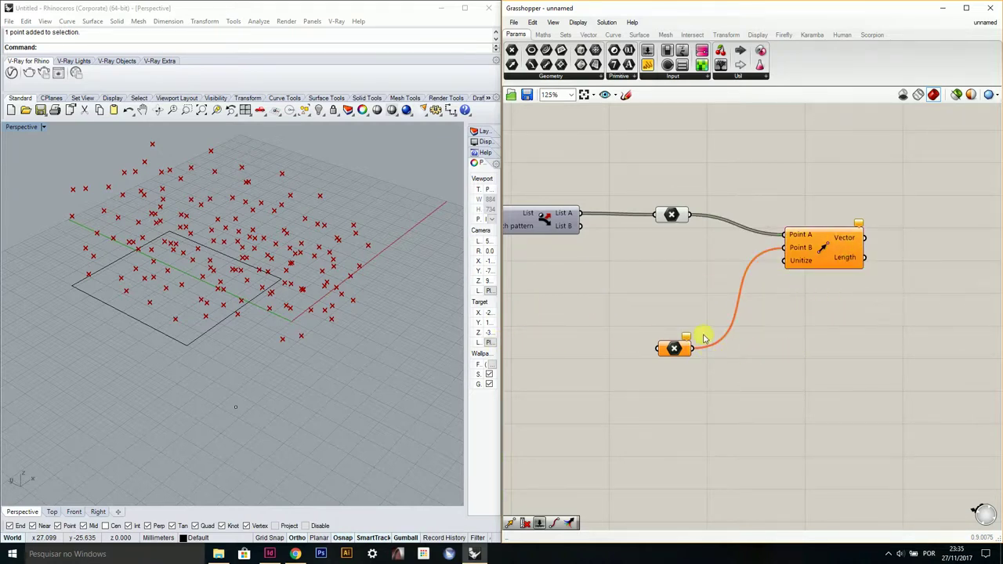
Step: Set the Point parameter feeding Point B to reference the single Rhino point outside the point cloud
{"action": "left_click", "coordinate": [674, 350]}
{"action": "right_click", "coordinate": [675, 349]}
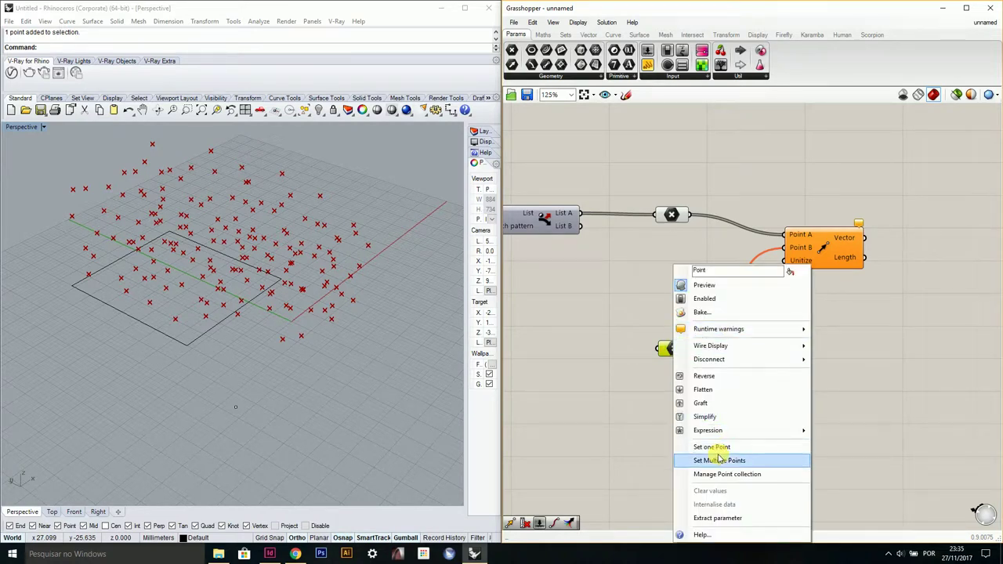
{"action": "left_click", "coordinate": [718, 448]}
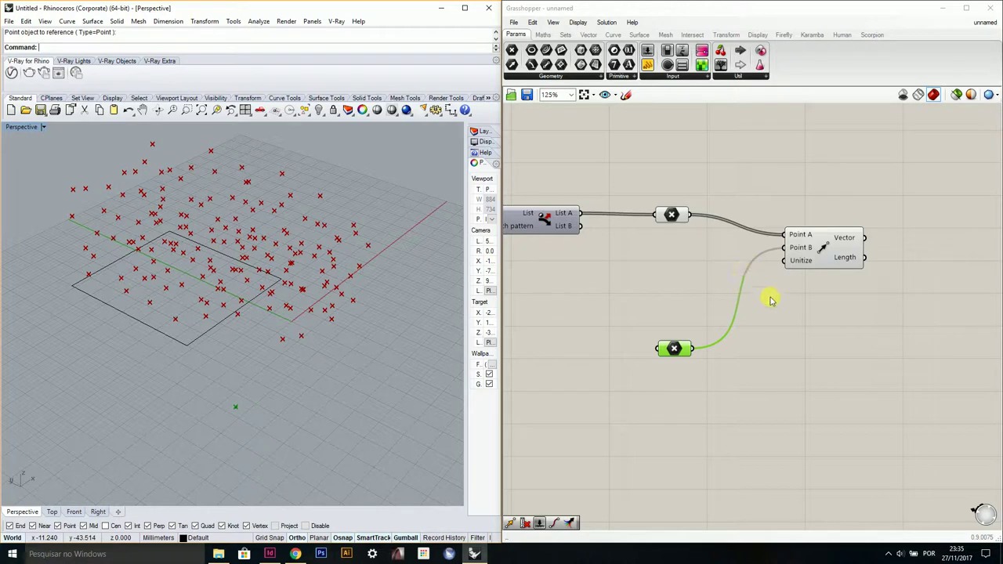
{"action": "left_click", "coordinate": [806, 333]}
{"action": "right_click_drag", "start_coordinate": [816, 313], "coordinate": [764, 305]}
{"action": "left_click", "coordinate": [620, 207]}
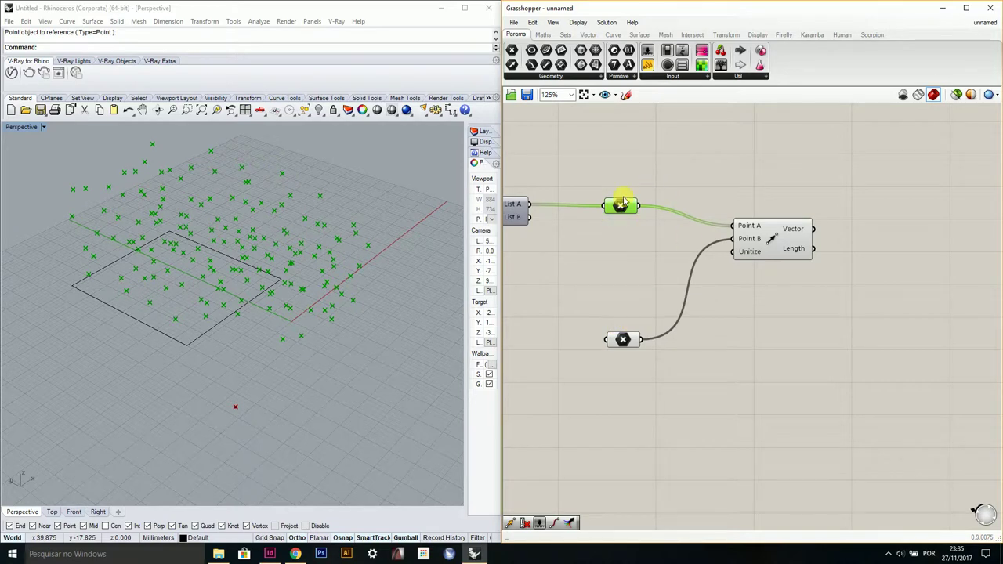
{"action": "mouse_move", "coordinate": [746, 232]}
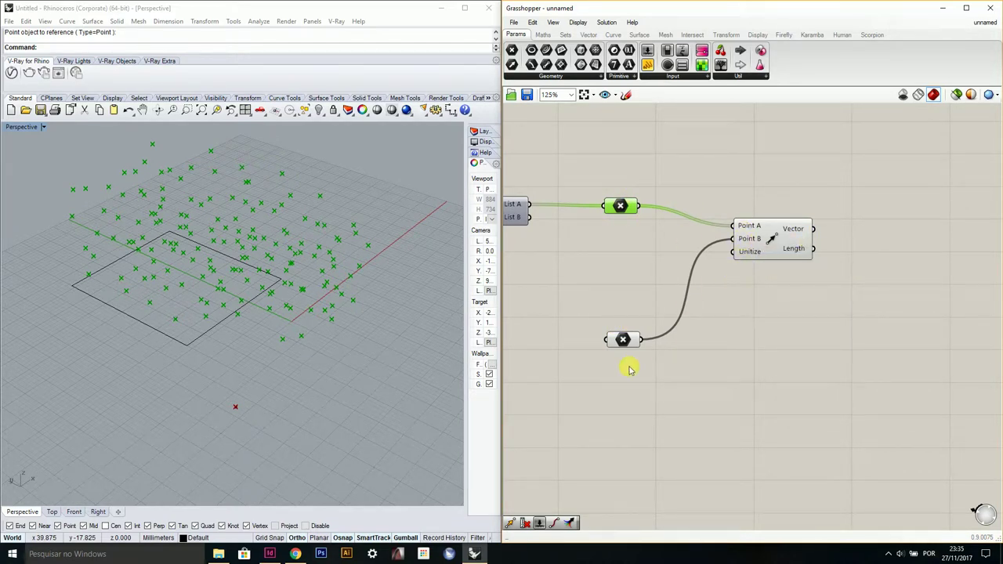
{"action": "left_click", "coordinate": [623, 339]}
Step: Add a Vector Display component and place it below the Vector 2Pt component
{"action": "double_click", "coordinate": [764, 342]}
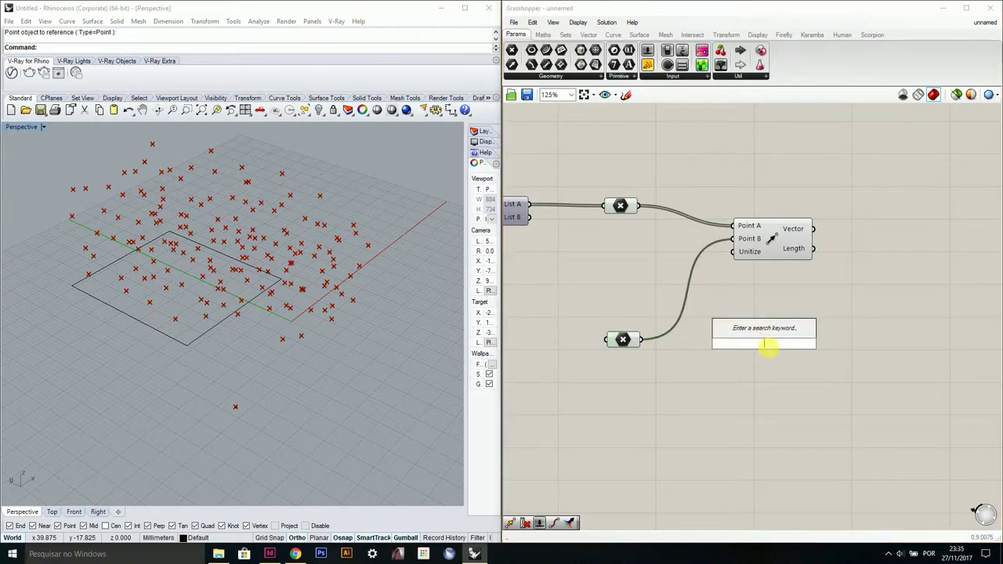
{"action": "type", "text": "vector"}
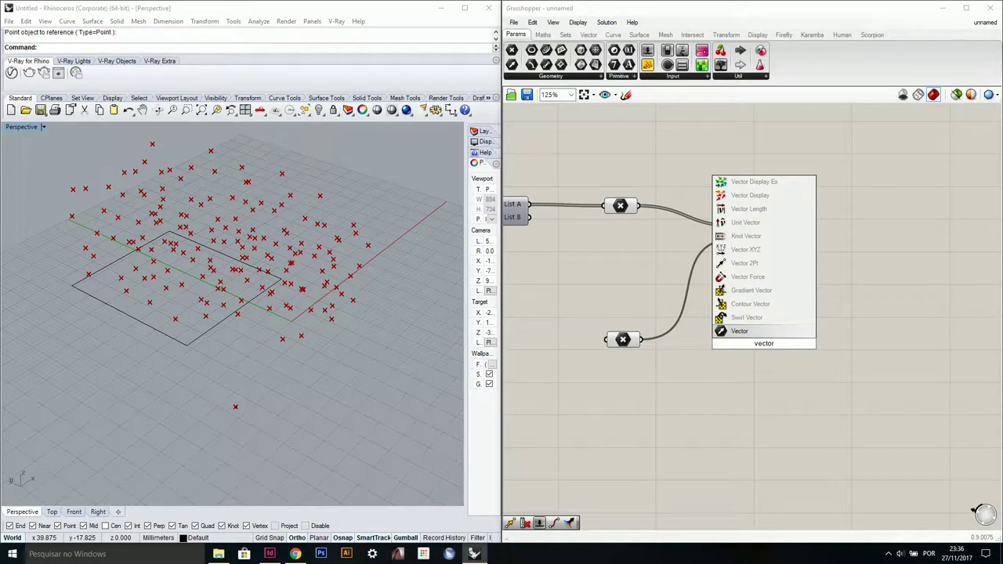
{"action": "left_click", "coordinate": [780, 196]}
{"action": "left_click_drag", "start_coordinate": [771, 347], "coordinate": [836, 326]}
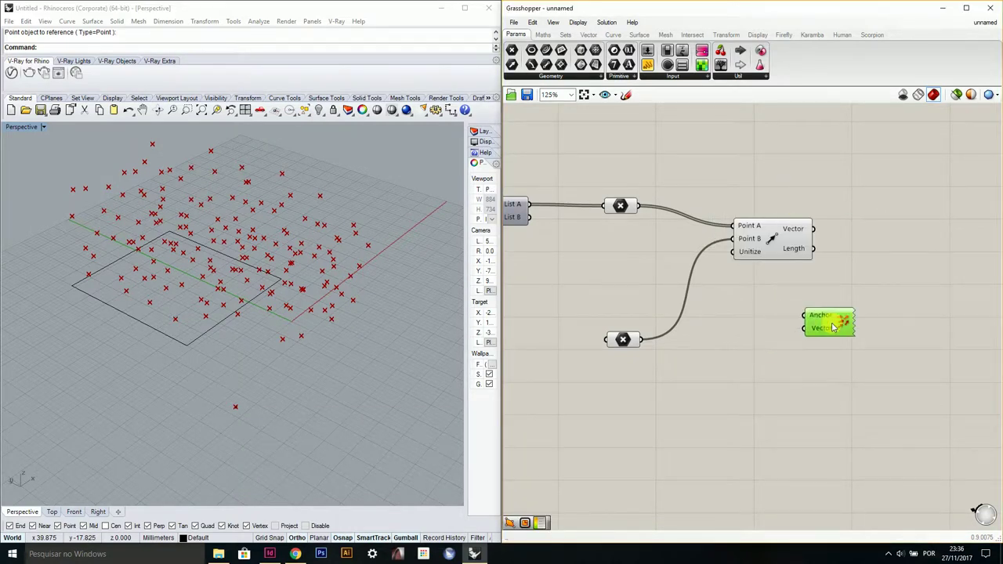
Step: Connect the Vector 2Pt vectors to Vector Display and use the List A points as Anchor to preview them
{"action": "left_click_drag", "start_coordinate": [815, 229], "coordinate": [642, 340]}
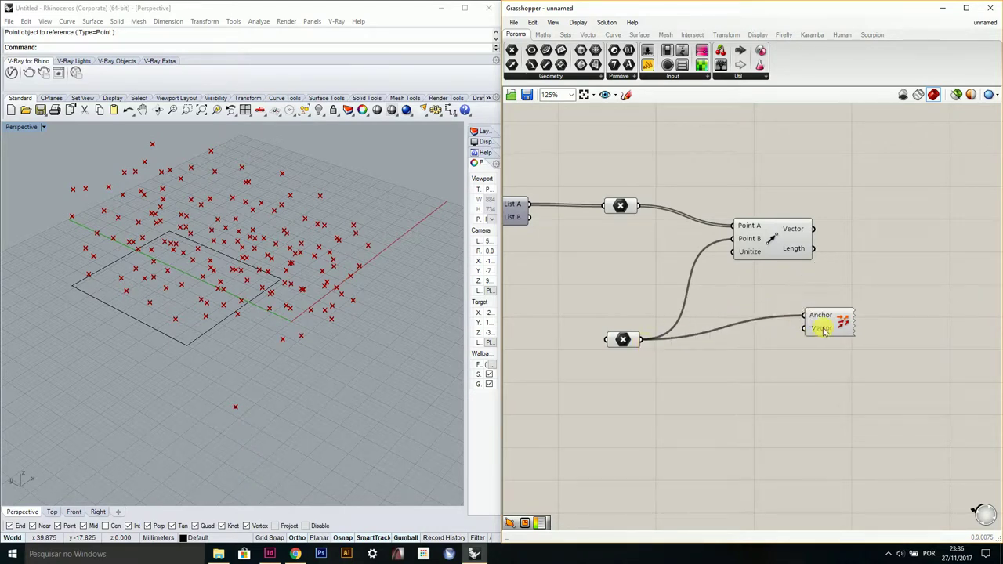
{"action": "left_click_drag", "start_coordinate": [806, 330], "coordinate": [814, 229]}
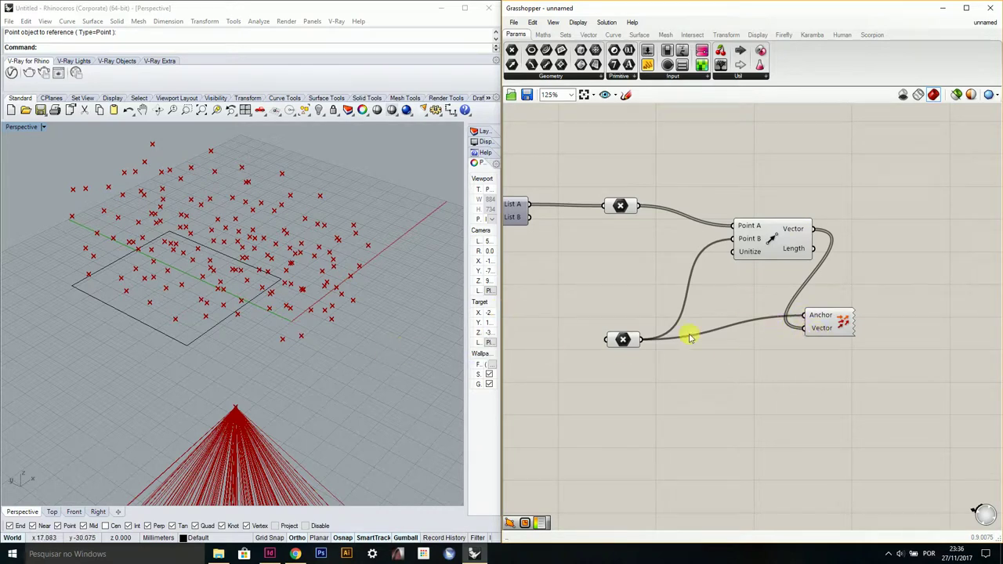
{"action": "left_click_drag", "start_coordinate": [803, 316], "coordinate": [642, 209], "text": "shift"}
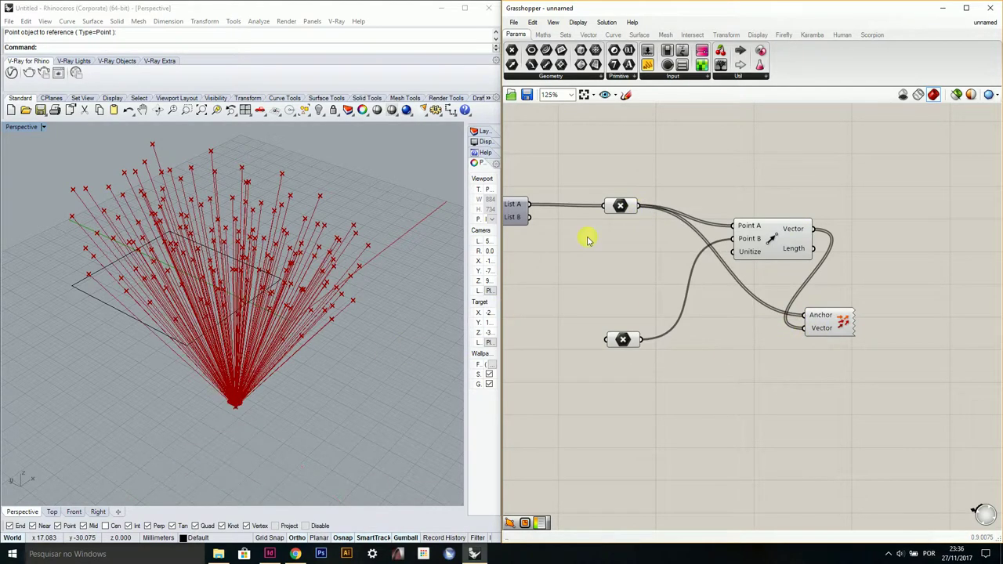
{"action": "right_click_drag", "start_coordinate": [274, 290], "coordinate": [205, 382]}
{"action": "right_click_drag", "start_coordinate": [191, 319], "coordinate": [246, 329]}
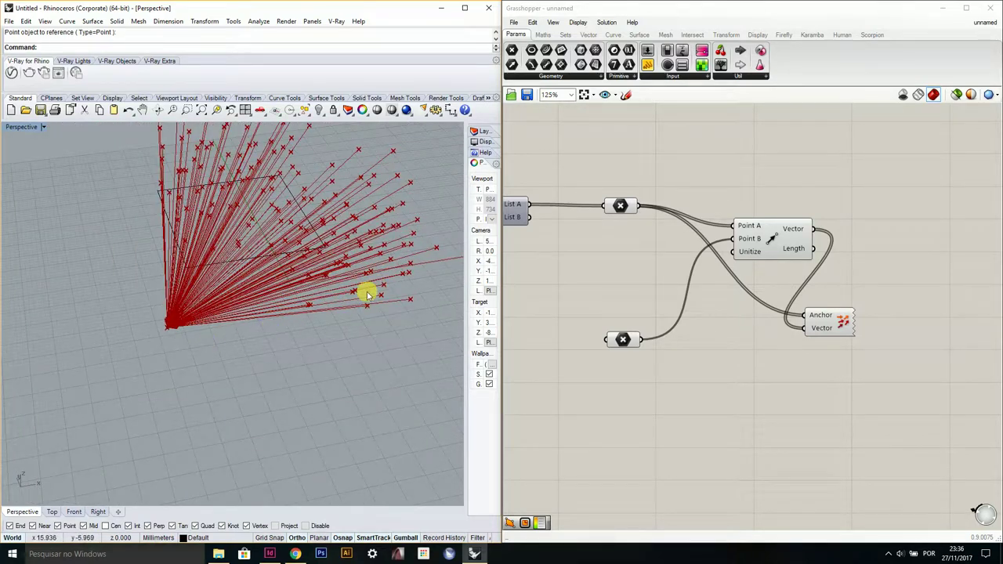
{"action": "right_click_drag", "start_coordinate": [365, 291], "coordinate": [292, 329]}
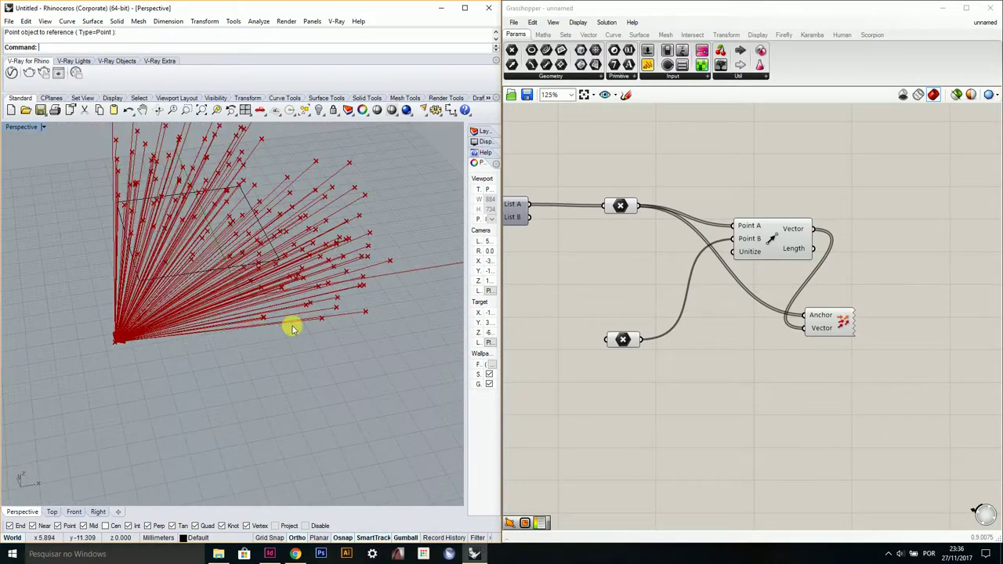
Step: Delete the Vector Display component from the canvas
{"action": "left_click", "coordinate": [832, 325]}
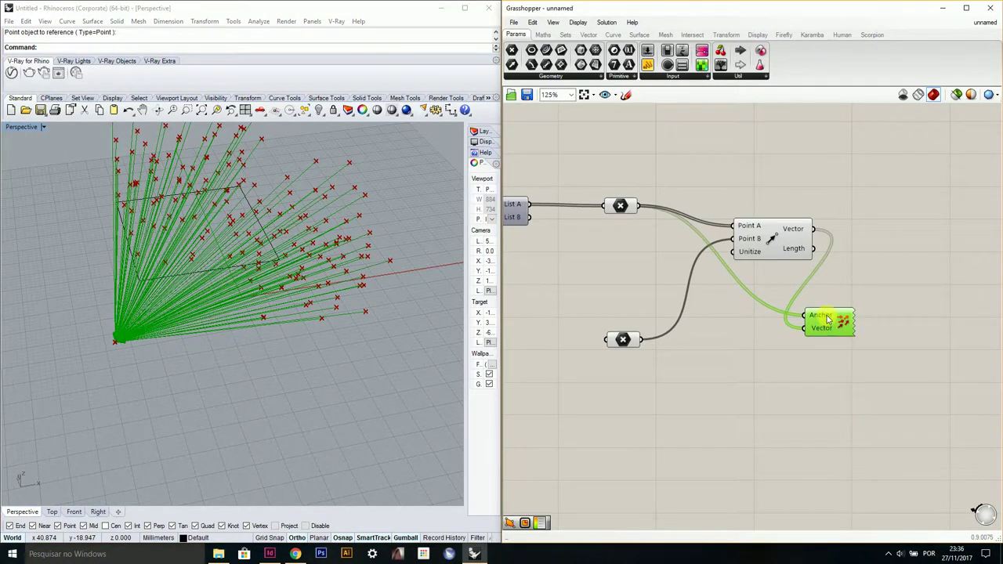
{"action": "right_click_drag", "start_coordinate": [842, 321], "coordinate": [771, 338]}
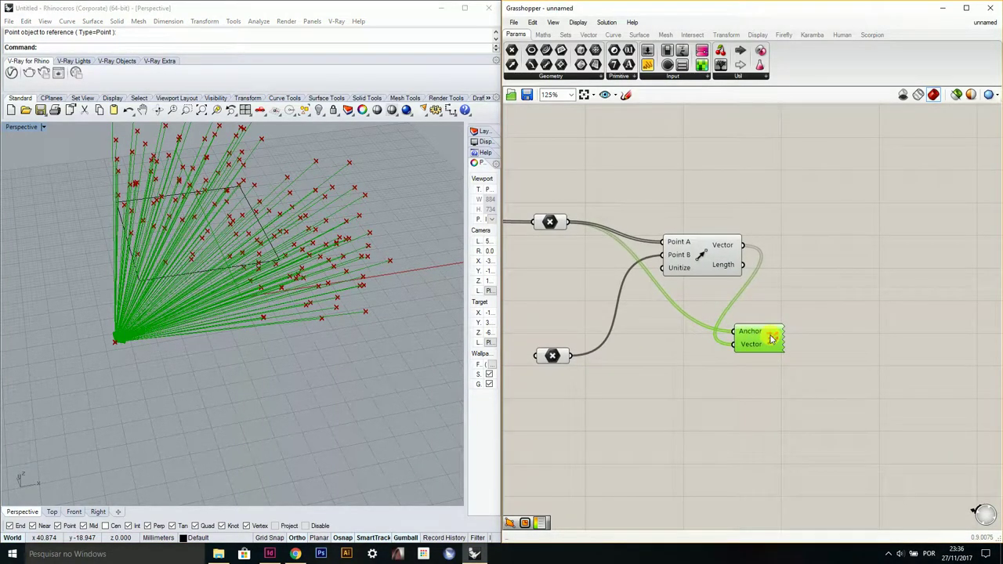
{"action": "key", "text": "Delete"}
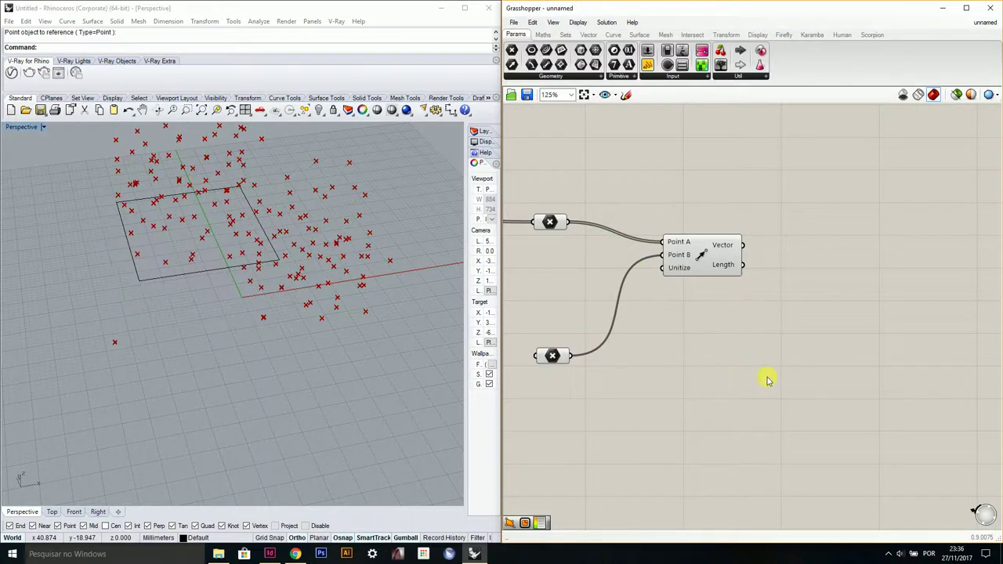
{"action": "right_click_drag", "start_coordinate": [766, 380], "coordinate": [788, 370]}
{"action": "left_click", "coordinate": [740, 261]}
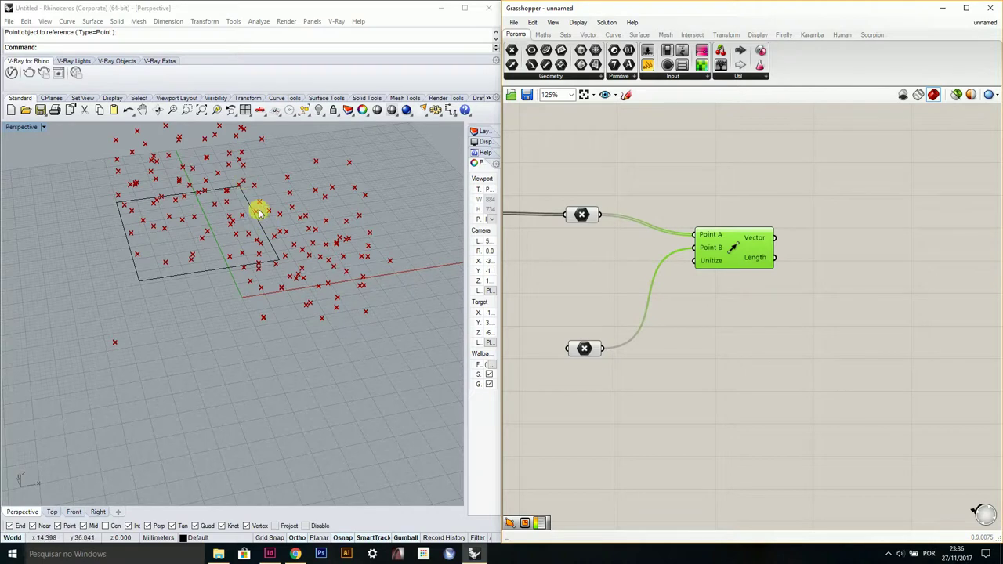
Step: Raise the referenced Rhino point about 8.1 mm above the construction plane
{"action": "right_click_drag", "start_coordinate": [258, 210], "coordinate": [247, 275], "text": "shift"}
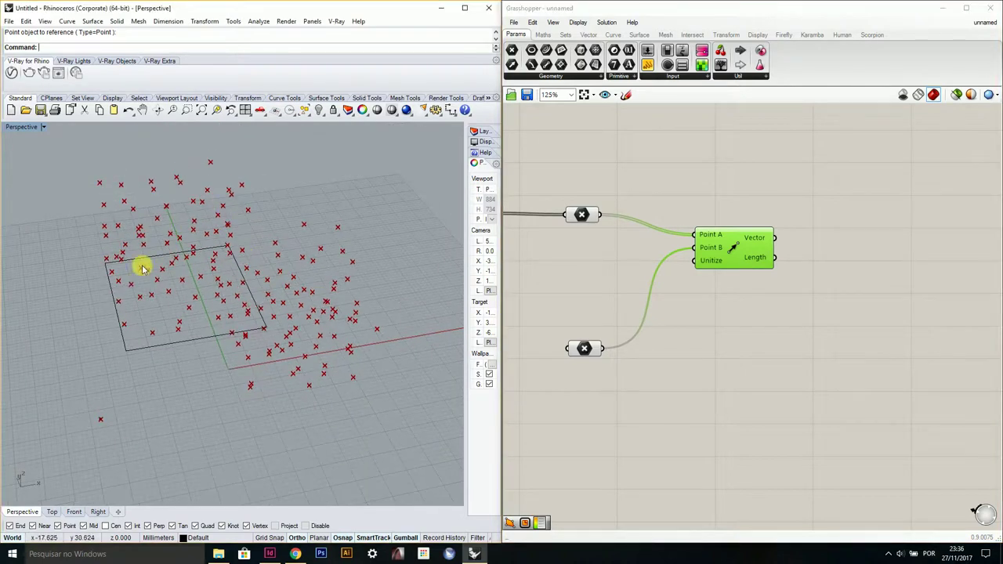
{"action": "left_click", "coordinate": [610, 360]}
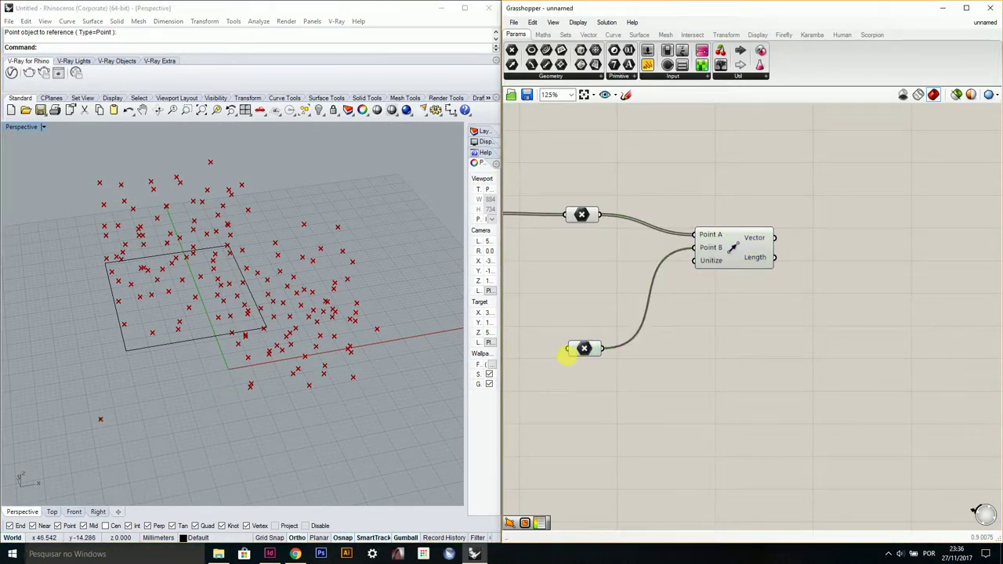
{"action": "left_click", "coordinate": [100, 419]}
{"action": "left_click_drag", "start_coordinate": [130, 413], "coordinate": [143, 357]}
{"action": "left_click", "coordinate": [270, 379]}
{"action": "right_click_drag", "start_coordinate": [270, 380], "coordinate": [175, 375]}
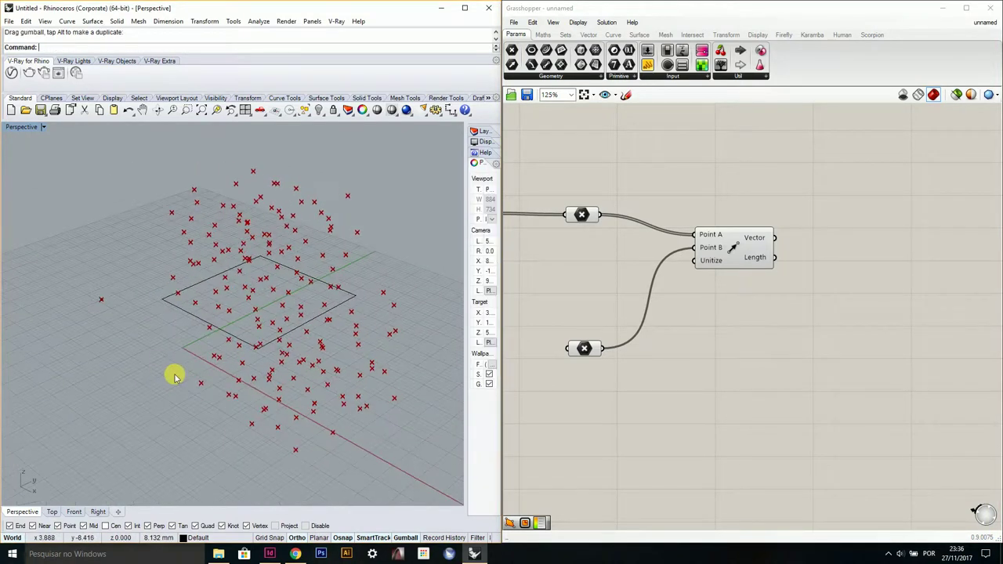
Step: Add a Construct Plane component and place it beyond and slightly above the Vector 2Pt component
{"action": "right_click_drag", "start_coordinate": [647, 313], "coordinate": [599, 327]}
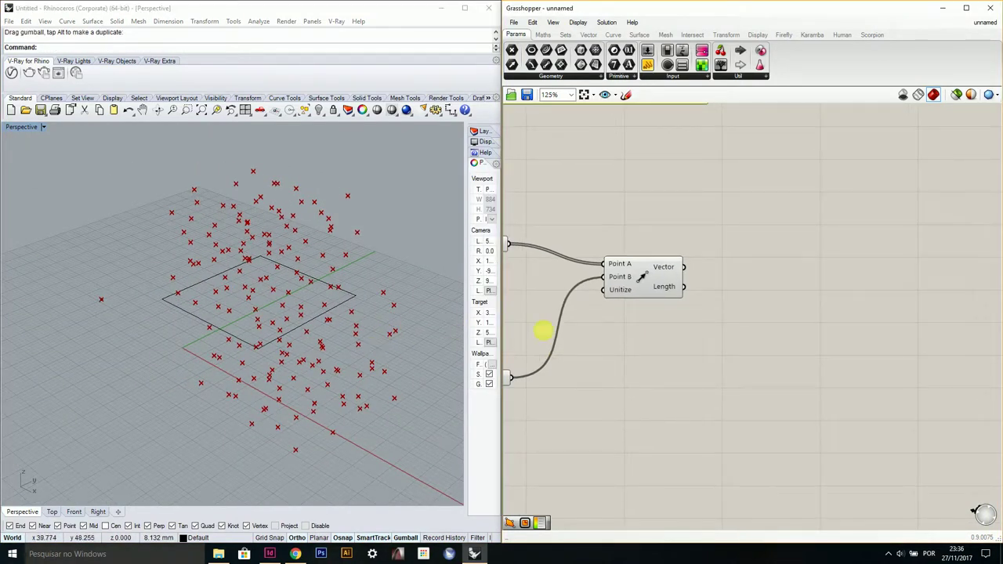
{"action": "right_click_drag", "start_coordinate": [667, 323], "coordinate": [684, 305]}
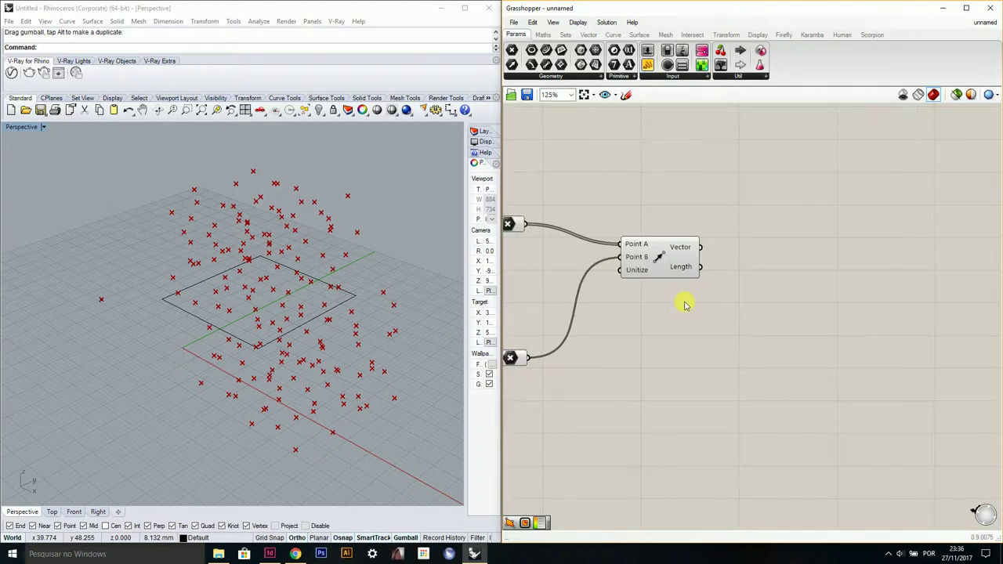
{"action": "double_click", "coordinate": [788, 267]}
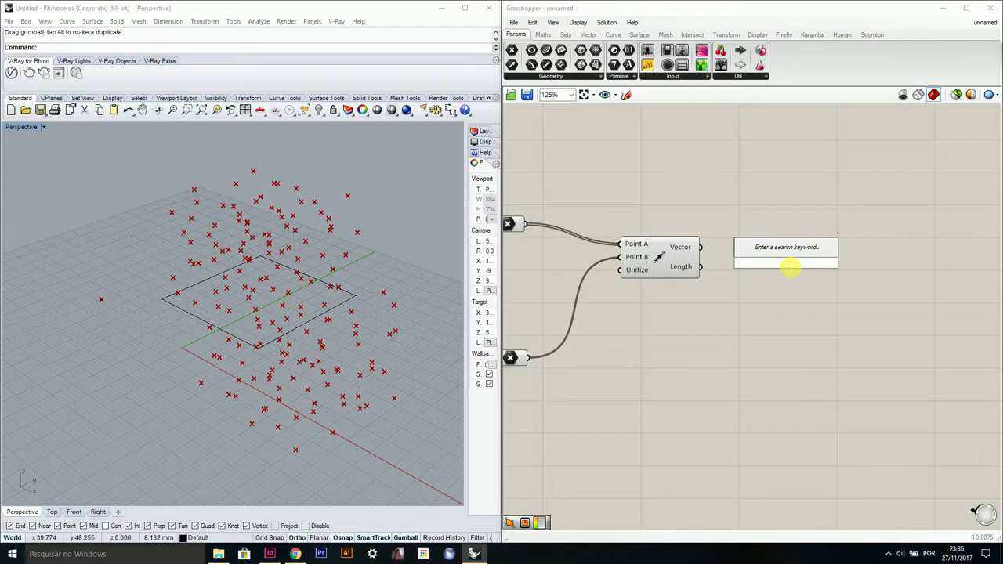
{"action": "type", "text": "plane"}
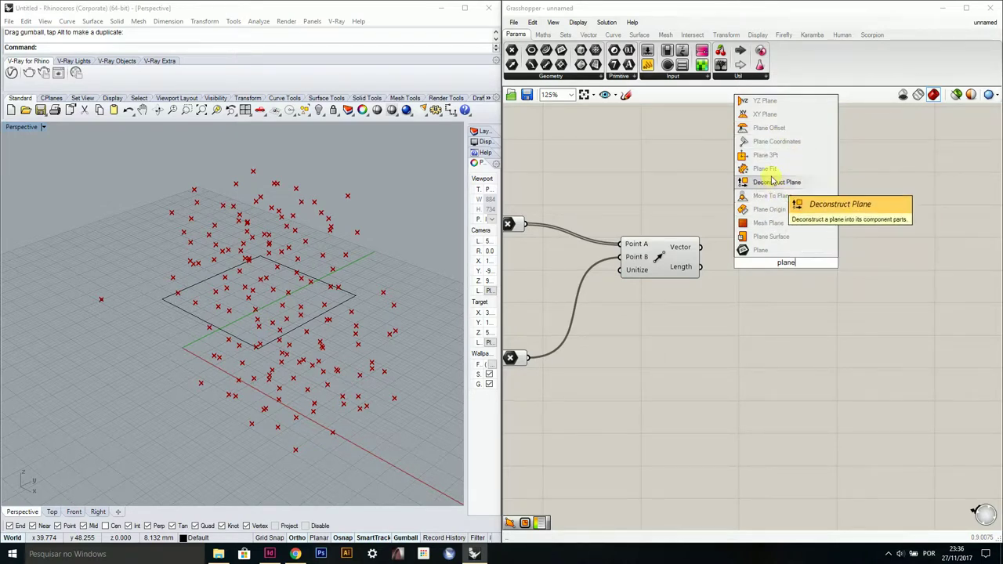
{"action": "double_click", "coordinate": [765, 289]}
{"action": "type", "text": "construct"}
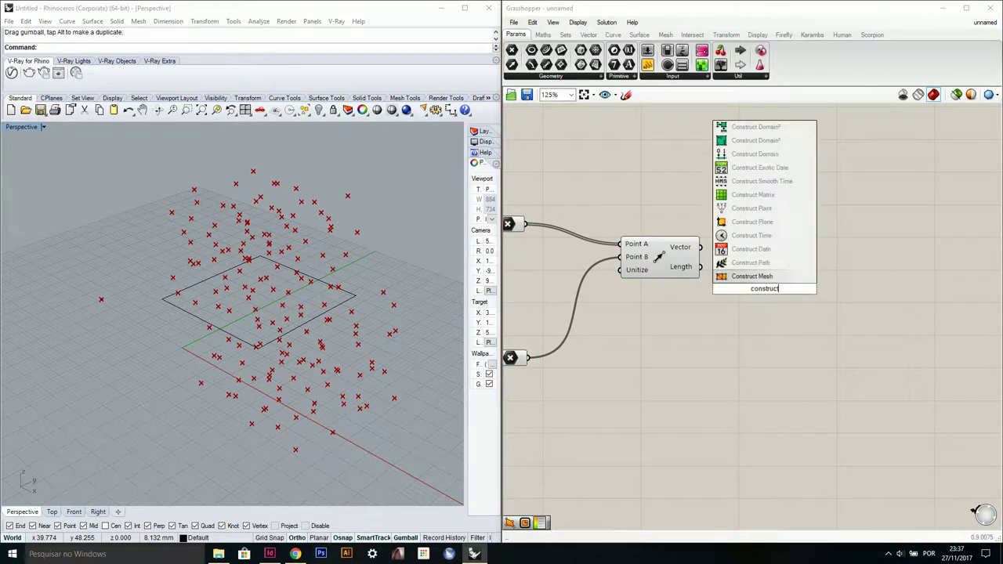
{"action": "left_click", "coordinate": [752, 222]}
{"action": "left_click_drag", "start_coordinate": [759, 271], "coordinate": [787, 251]}
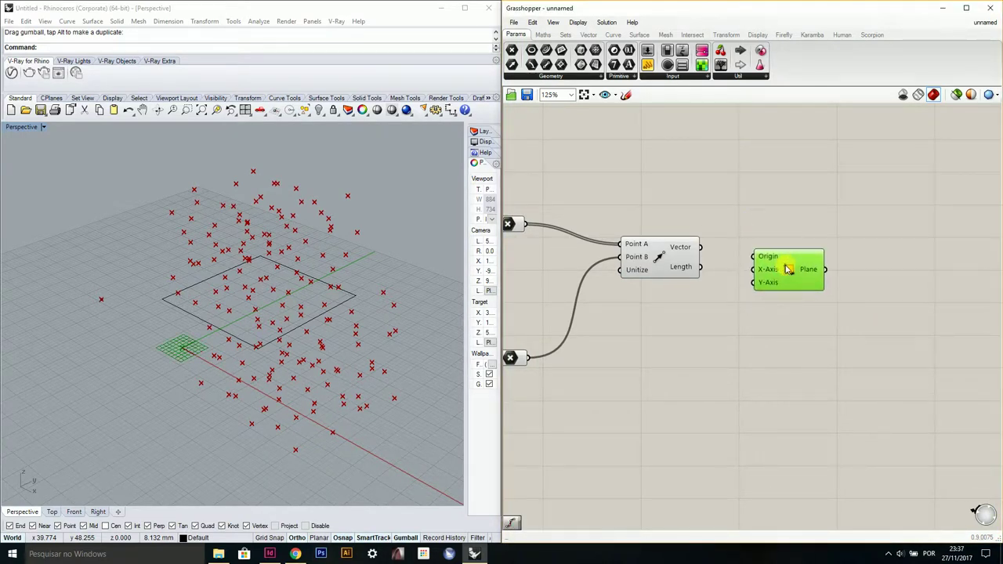
{"action": "scroll", "coordinate": [721, 279], "scroll_direction": "up", "scroll_amount": 1}
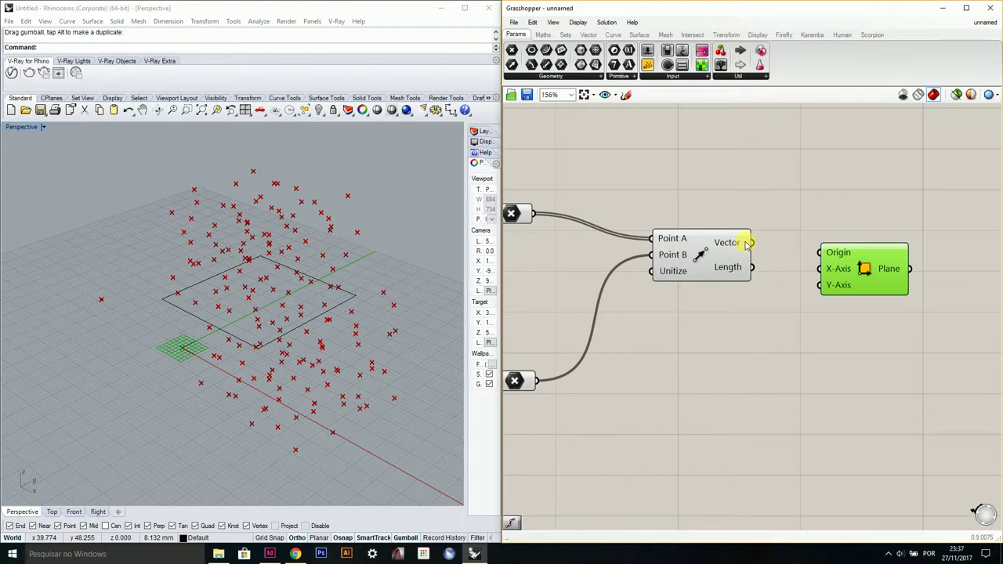
{"action": "right_click_drag", "start_coordinate": [747, 245], "coordinate": [834, 310]}
{"action": "left_click_drag", "start_coordinate": [909, 333], "coordinate": [896, 265]}
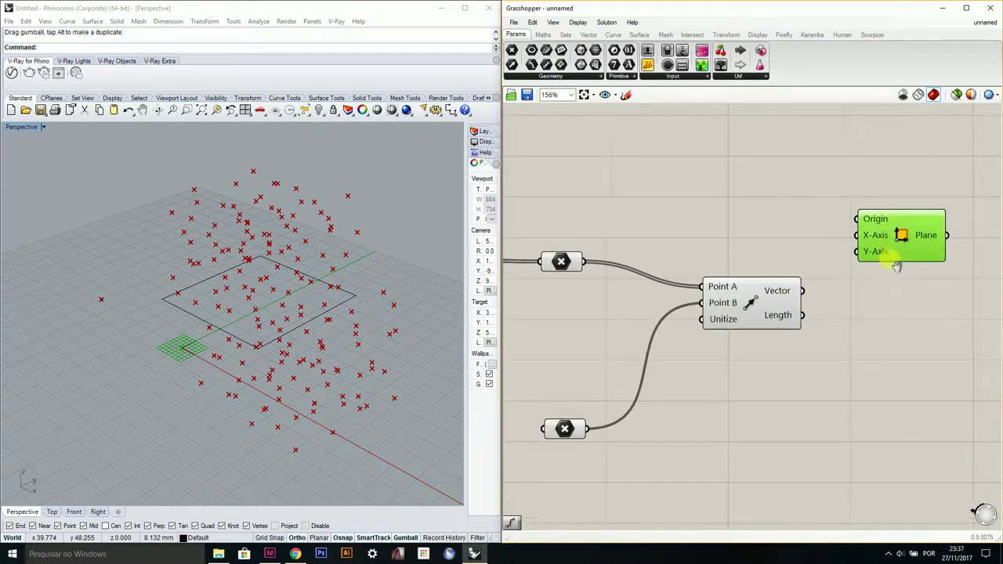
{"action": "right_click_drag", "start_coordinate": [896, 265], "coordinate": [885, 294]}
Step: Connect the List A points to Construct Plane's Origin and the Vector 2Pt vectors to its X-Axis
{"action": "left_click", "coordinate": [566, 291]}
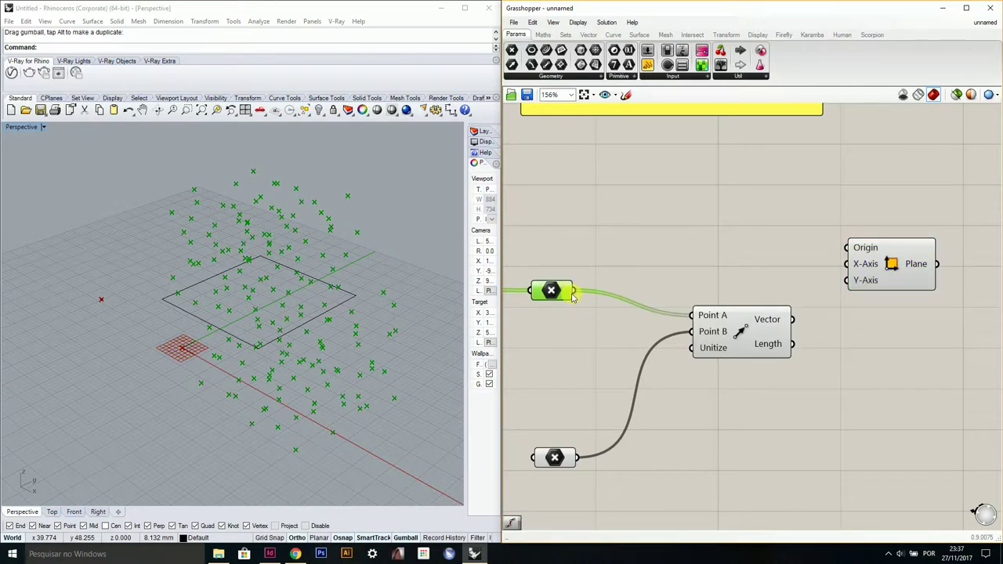
{"action": "left_click_drag", "start_coordinate": [575, 292], "coordinate": [845, 247]}
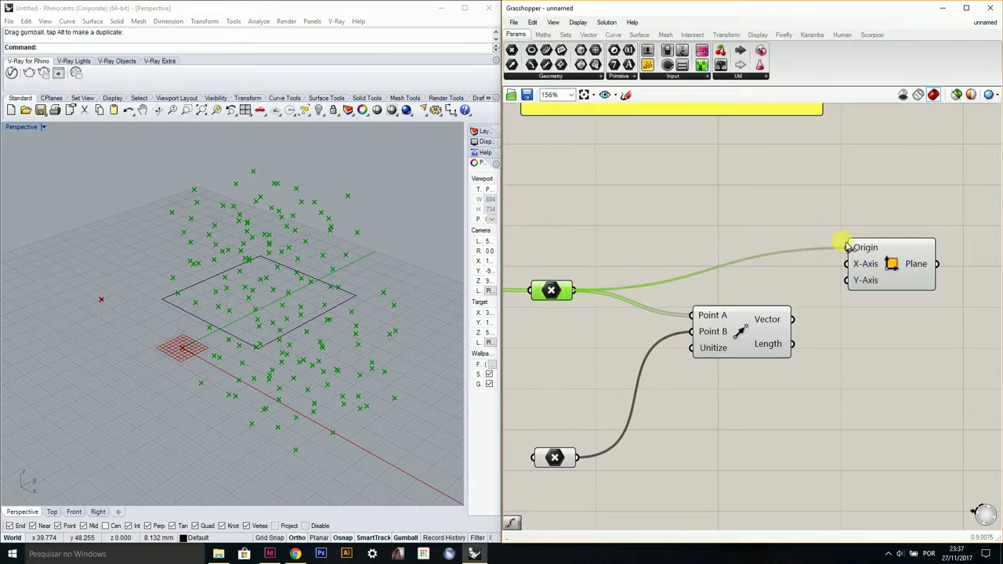
{"action": "right_click_drag", "start_coordinate": [843, 247], "coordinate": [757, 275]}
{"action": "left_click_drag", "start_coordinate": [802, 304], "coordinate": [733, 329]}
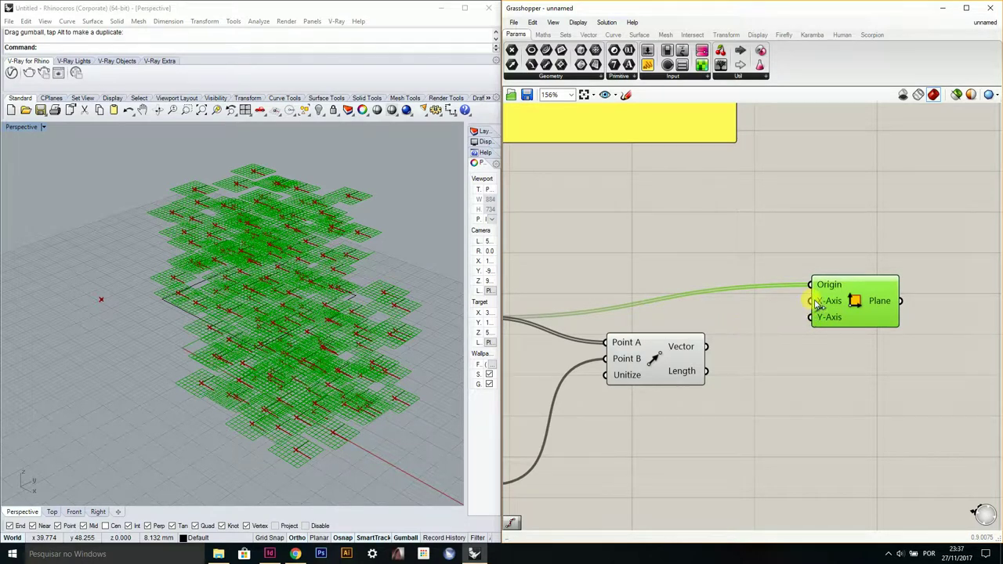
{"action": "left_click_drag", "start_coordinate": [816, 304], "coordinate": [707, 350]}
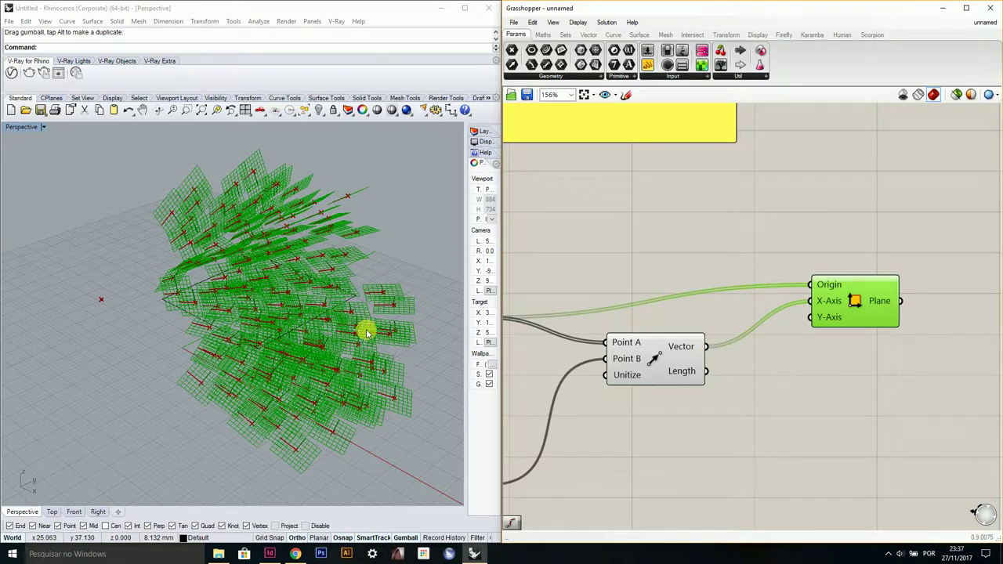
Step: Examine how the constructed planes are oriented relative to the reference point in the perspective view
{"action": "mouse_move", "coordinate": [314, 324]}
{"action": "right_mouse_down"}
{"action": "mouse_move", "coordinate": [298, 295]}
{"action": "mouse_move", "coordinate": [352, 293]}
{"action": "mouse_move", "coordinate": [310, 331]}
{"action": "right_mouse_up"}
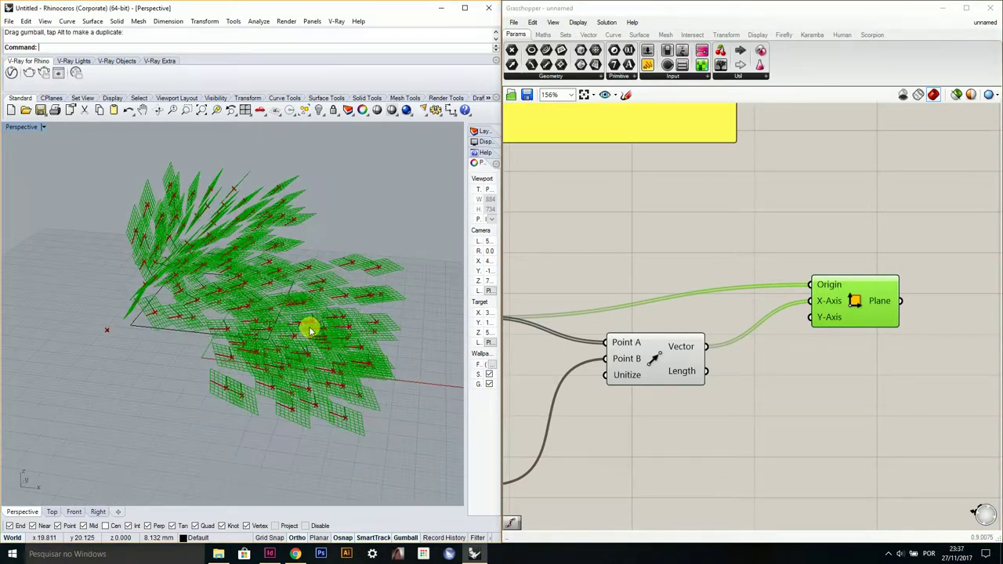
{"action": "scroll", "coordinate": [311, 330], "scroll_direction": "up", "scroll_amount": 8}
{"action": "scroll", "coordinate": [353, 307], "scroll_direction": "down", "scroll_amount": 8}
{"action": "scroll", "coordinate": [259, 371], "scroll_direction": "up", "scroll_amount": 7}
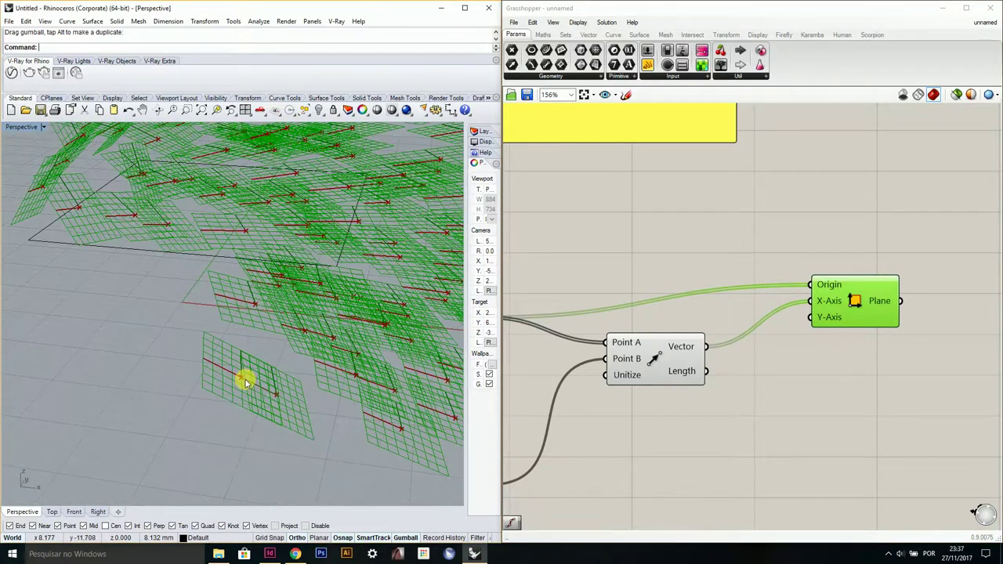
{"action": "scroll", "coordinate": [319, 374], "scroll_direction": "down", "scroll_amount": 10}
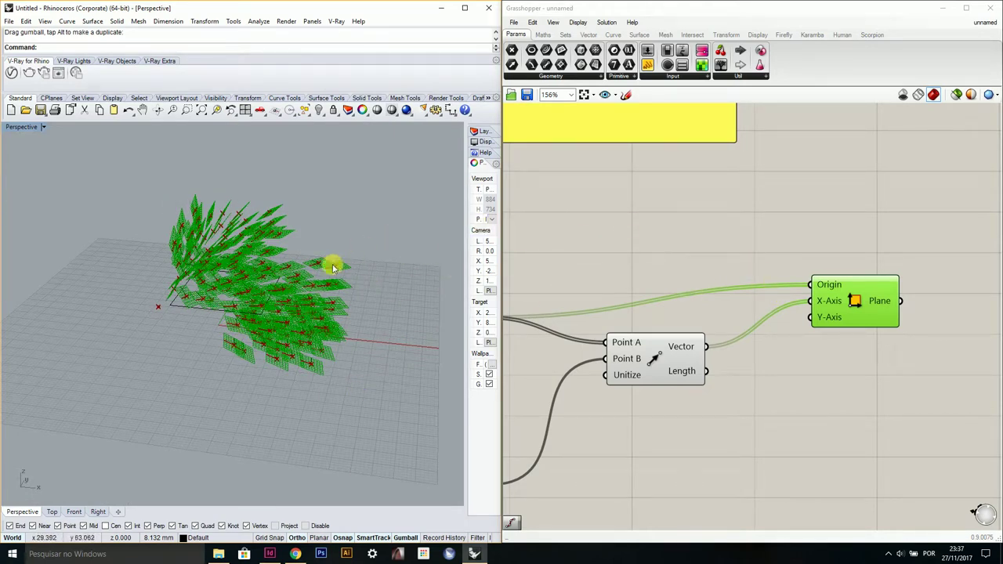
{"action": "scroll", "coordinate": [231, 324], "scroll_direction": "up", "scroll_amount": 8}
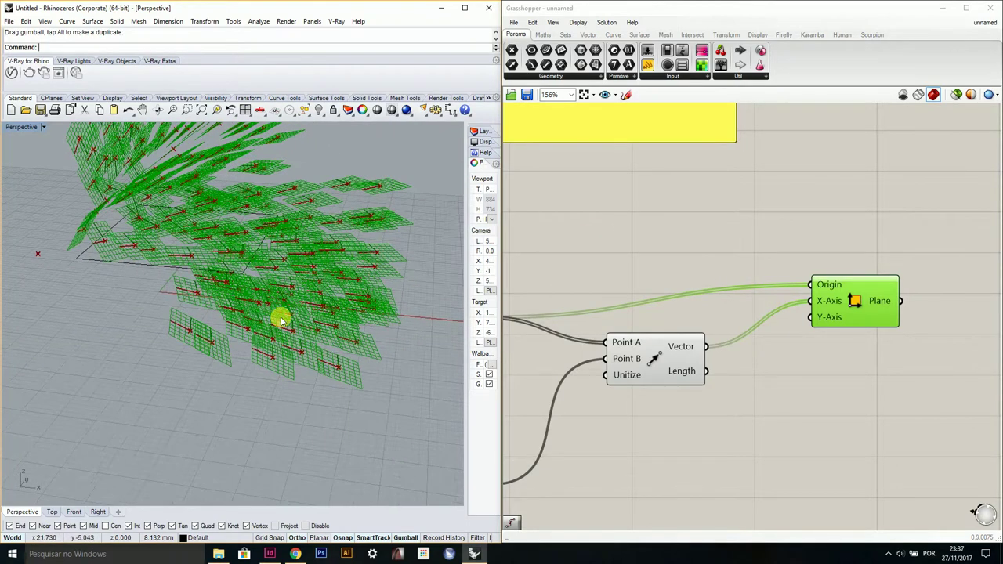
Step: Review the whole spread of constructed planes around the reference point from several angles in the perspective view
{"action": "mouse_move", "coordinate": [247, 342]}
{"action": "right_mouse_down"}
{"action": "mouse_move", "coordinate": [272, 298]}
{"action": "mouse_move", "coordinate": [222, 343]}
{"action": "mouse_move", "coordinate": [285, 300]}
{"action": "mouse_move", "coordinate": [263, 332]}
{"action": "right_mouse_up"}
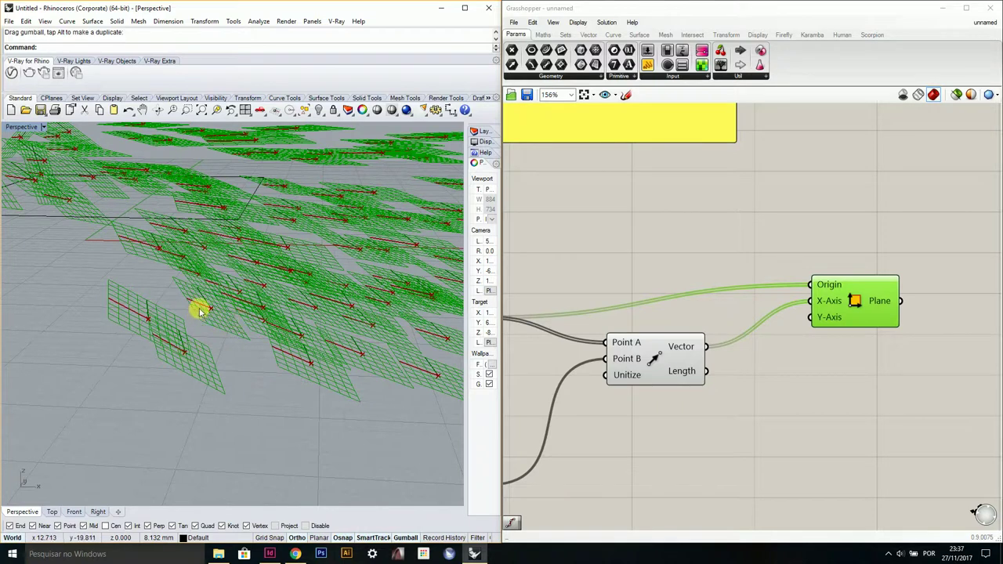
{"action": "right_click_drag", "start_coordinate": [386, 362], "coordinate": [367, 350]}
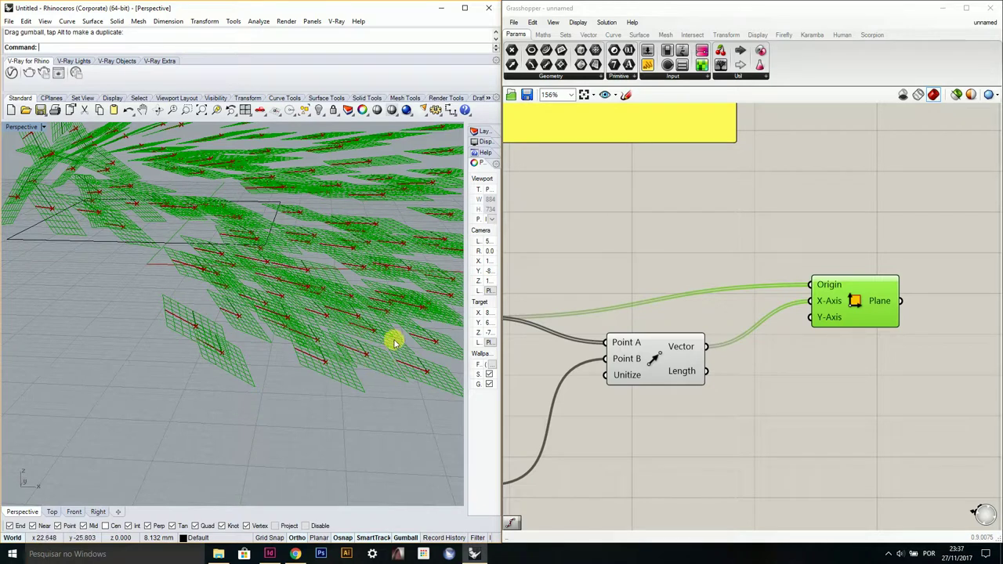
{"action": "scroll", "coordinate": [381, 336], "scroll_direction": "down", "scroll_amount": 5}
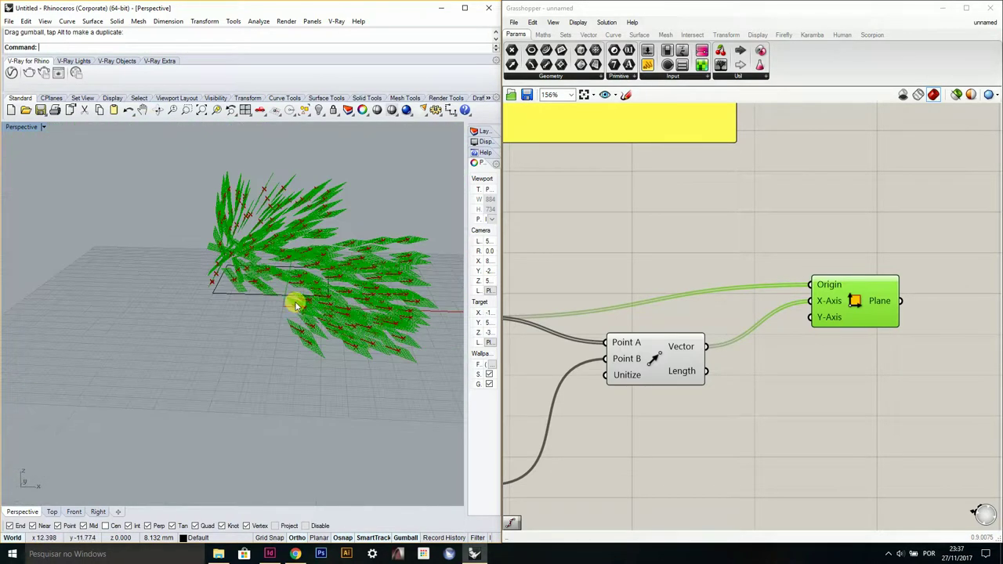
{"action": "right_click_drag", "start_coordinate": [209, 321], "coordinate": [301, 373]}
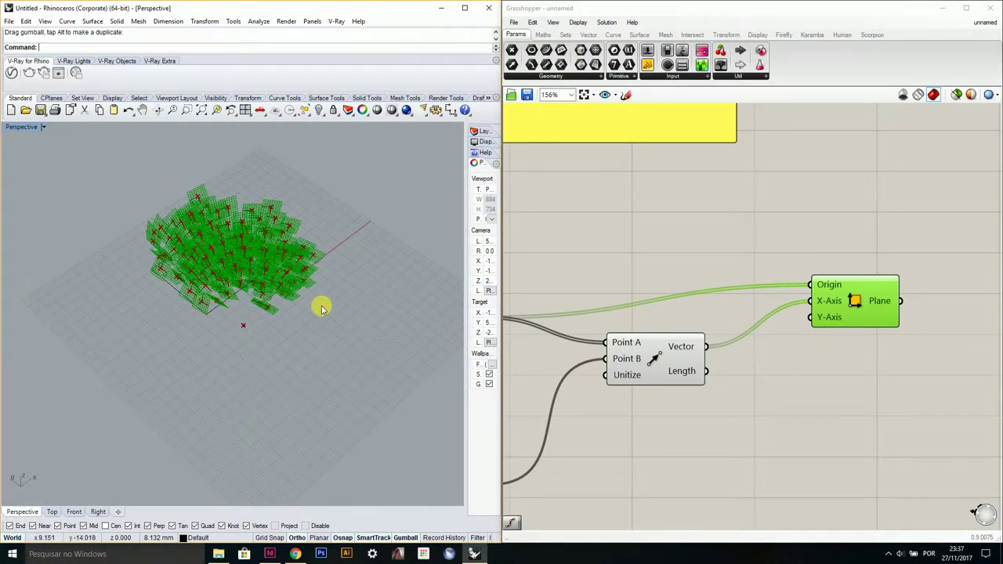
{"action": "right_click_drag", "start_coordinate": [303, 271], "coordinate": [245, 301]}
{"action": "scroll", "coordinate": [708, 251], "scroll_direction": "down", "scroll_amount": 4}
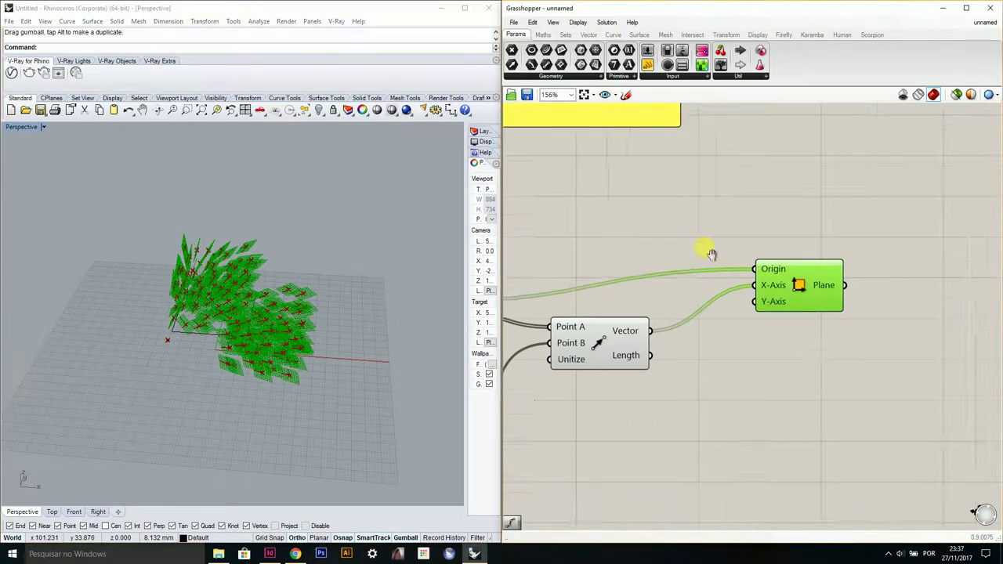
Step: Turn off the preview of both Point parameters and the Vector 2Pt component
{"action": "left_click_drag", "start_coordinate": [828, 207], "coordinate": [693, 349]}
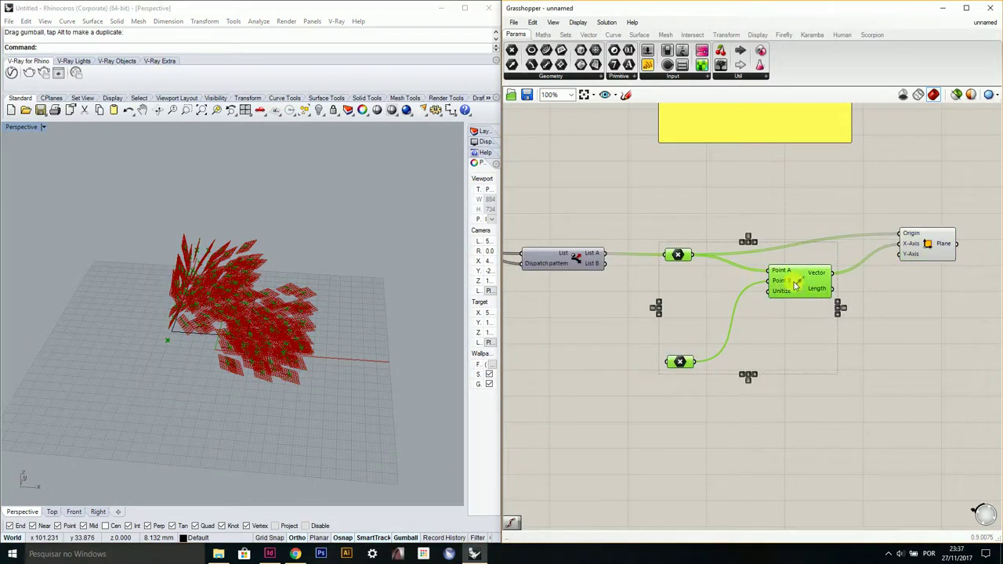
{"action": "middle_click", "coordinate": [814, 281]}
{"action": "left_click", "coordinate": [845, 245]}
{"action": "right_click_drag", "start_coordinate": [942, 254], "coordinate": [777, 272]}
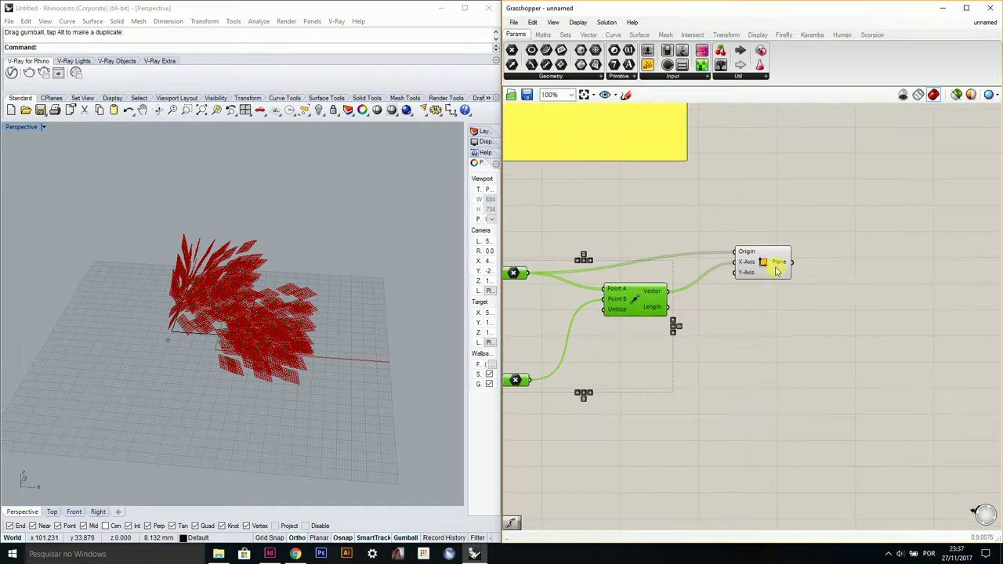
{"action": "scroll", "coordinate": [777, 318], "scroll_direction": "up", "scroll_amount": 3}
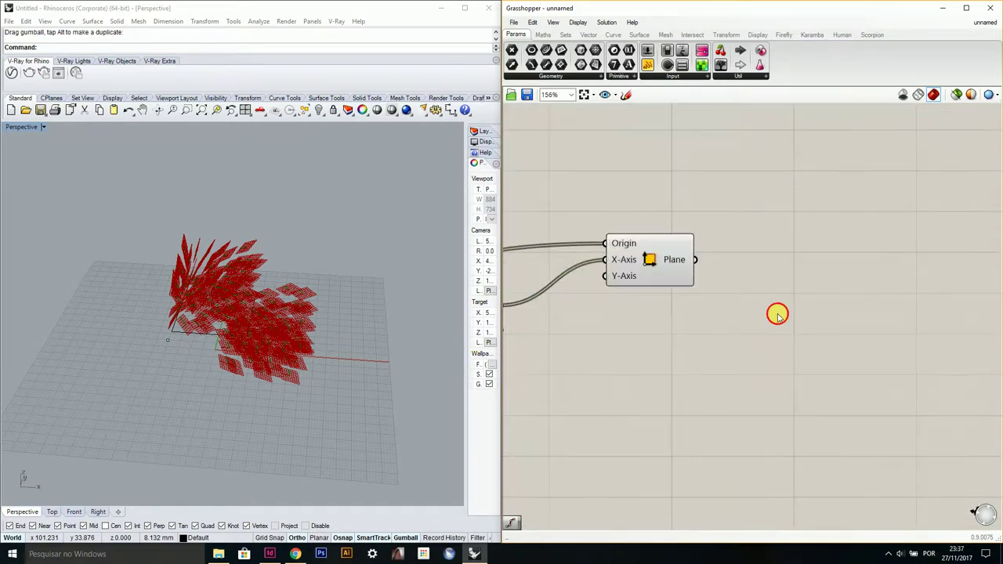
{"action": "double_click", "coordinate": [778, 315]}
{"action": "type", "text": "const"}
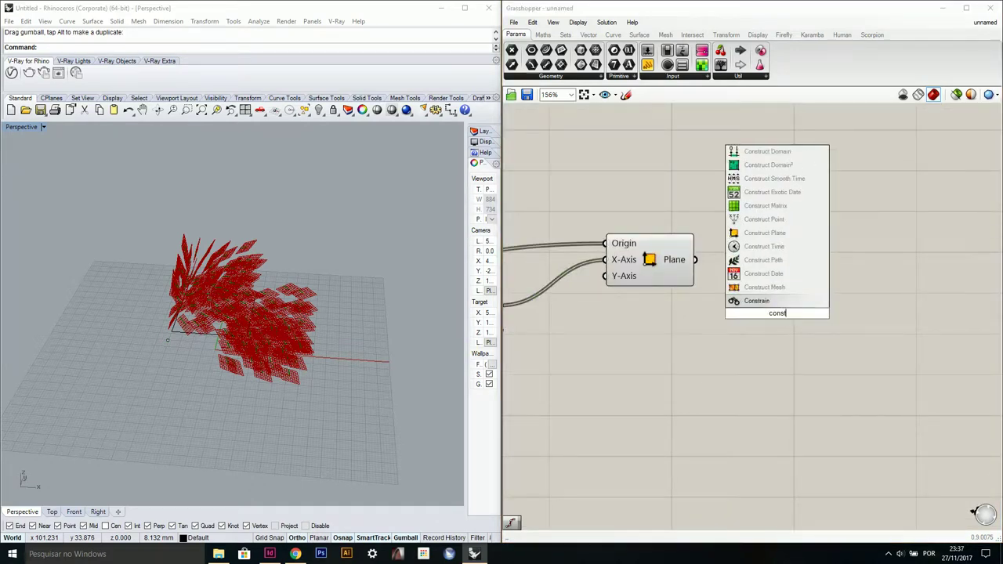
{"action": "left_click", "coordinate": [773, 332]}
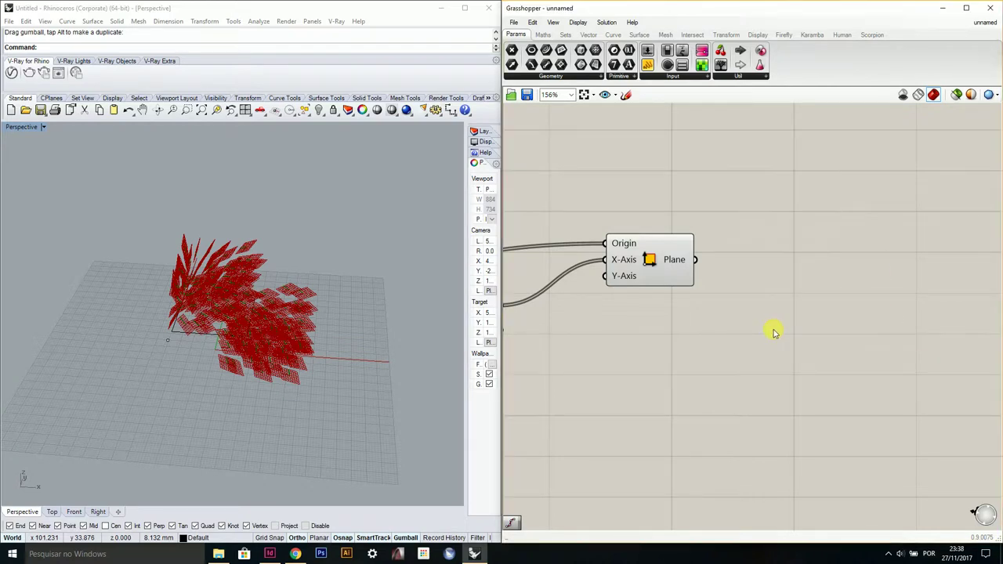
{"action": "double_click", "coordinate": [773, 329]}
{"action": "type", "text": "rec"}
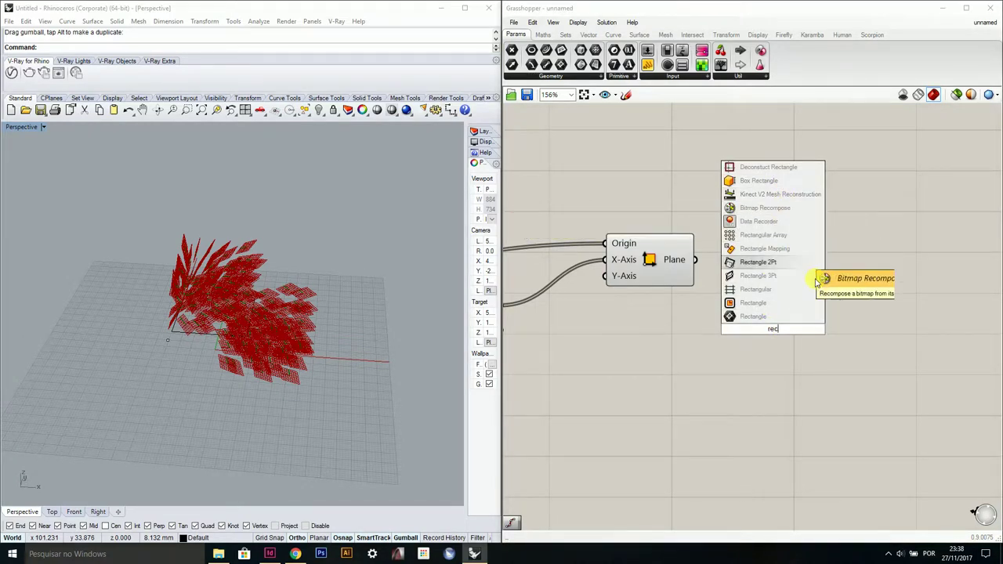
Step: Add a Box Rectangle component from the surface primitives and place it beyond the Construct Plane component
{"action": "left_click", "coordinate": [639, 36]}
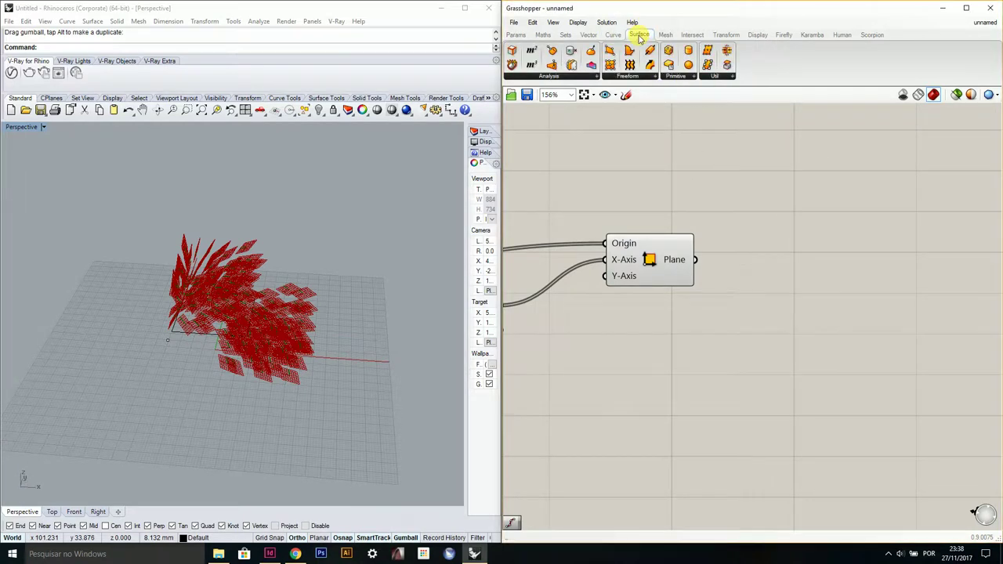
{"action": "left_click", "coordinate": [639, 76]}
{"action": "left_click", "coordinate": [684, 76]}
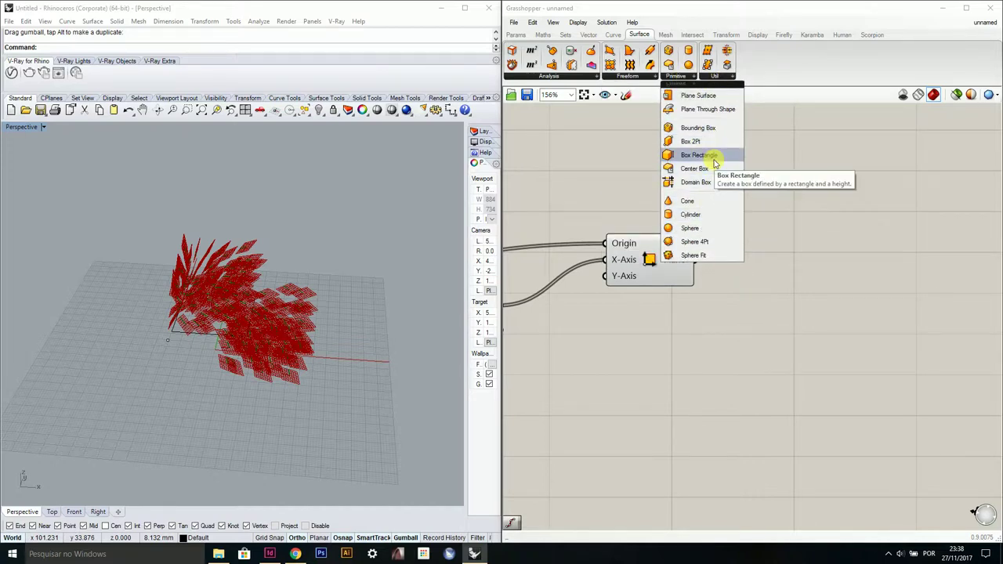
{"action": "left_click_drag", "start_coordinate": [697, 155], "coordinate": [790, 266]}
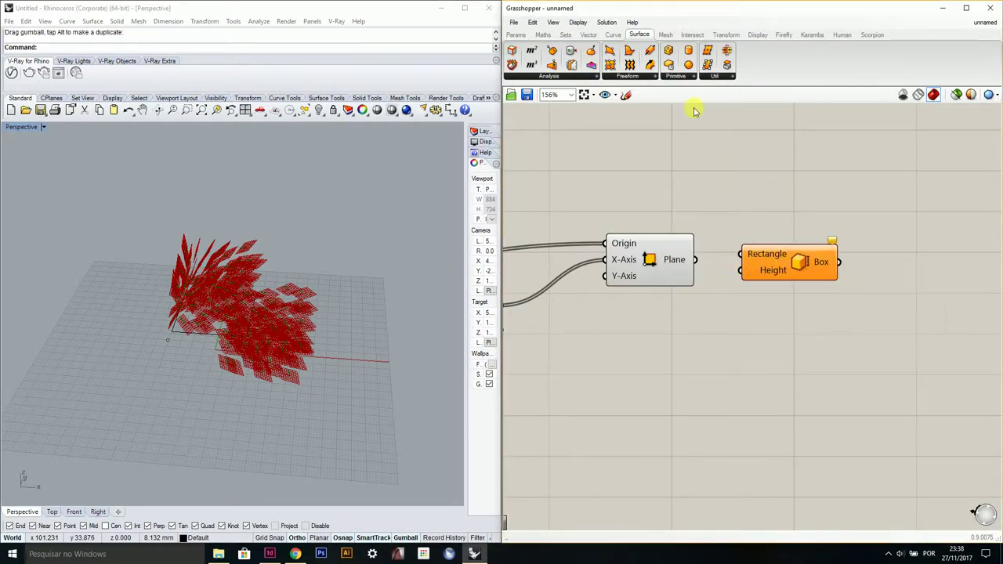
{"action": "left_click", "coordinate": [641, 77]}
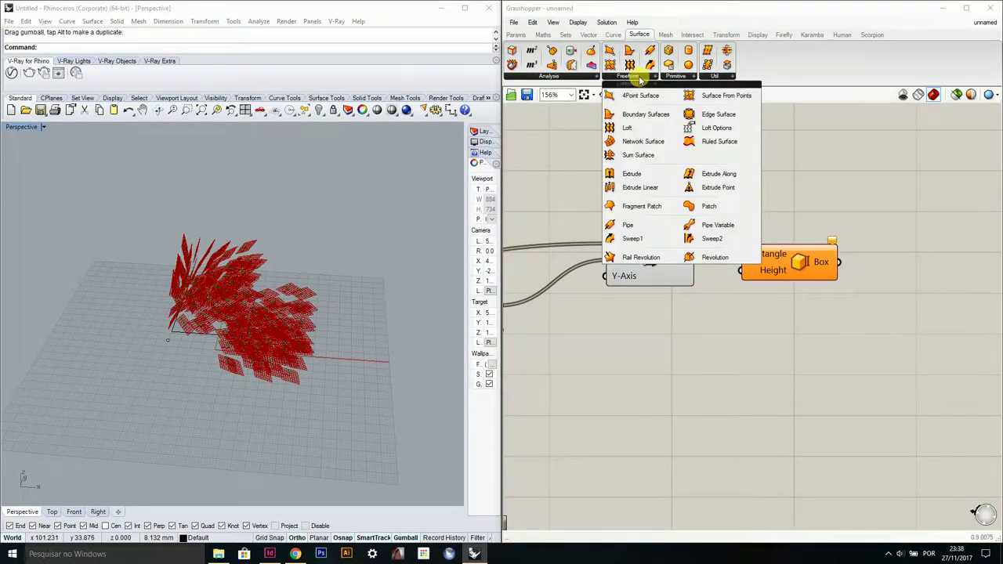
{"action": "left_click", "coordinate": [687, 78]}
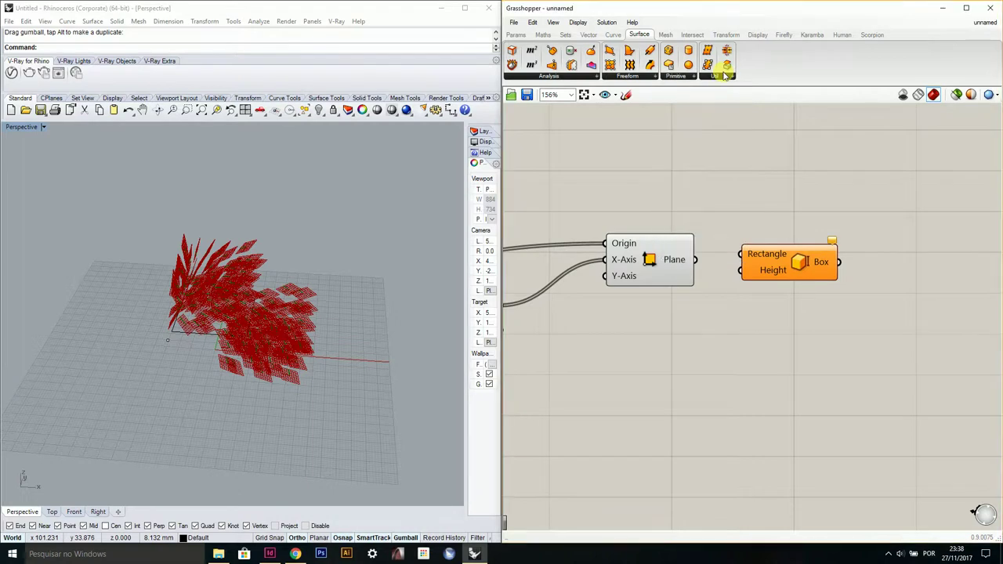
{"action": "left_click", "coordinate": [636, 77]}
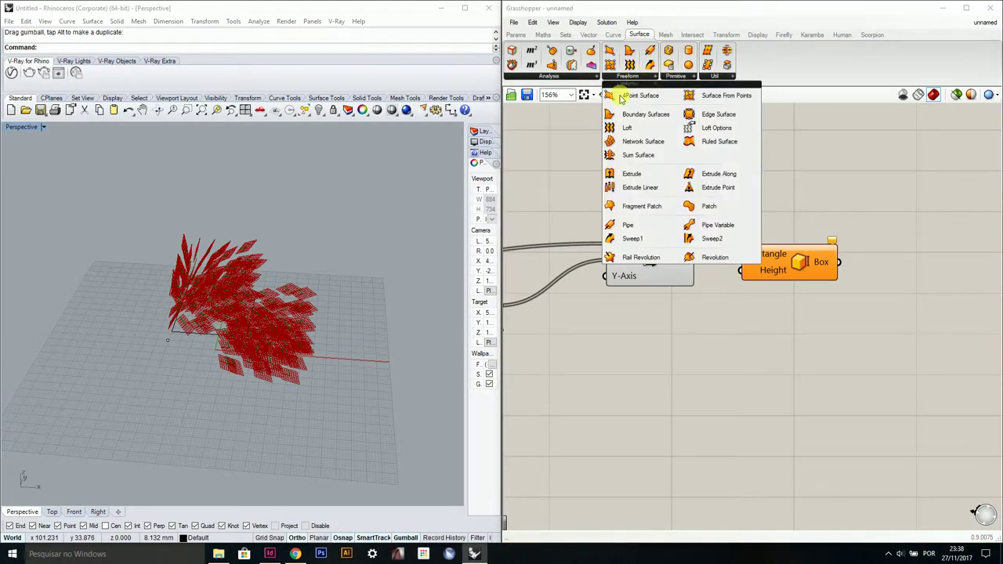
{"action": "left_click", "coordinate": [555, 22]}
{"action": "left_click", "coordinate": [561, 23]}
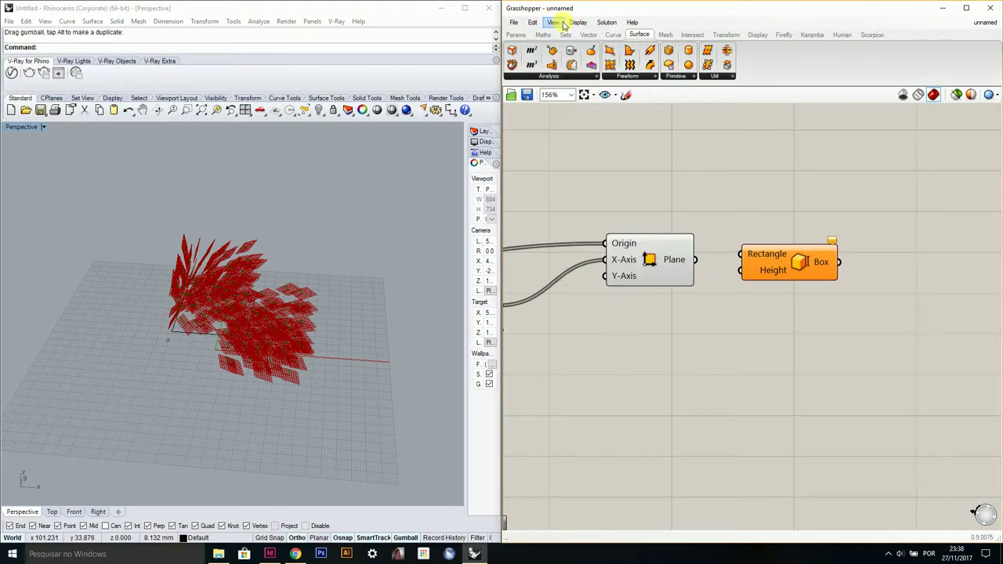
{"action": "left_click", "coordinate": [577, 23]}
{"action": "left_click", "coordinate": [577, 22]}
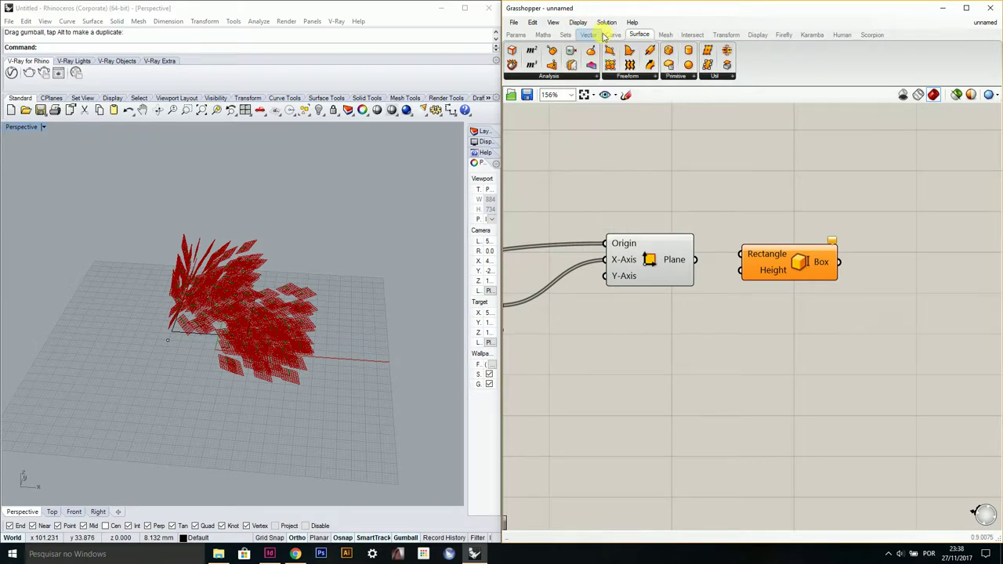
{"action": "left_click", "coordinate": [579, 22]}
{"action": "left_click", "coordinate": [581, 21]}
{"action": "left_click", "coordinate": [582, 21]}
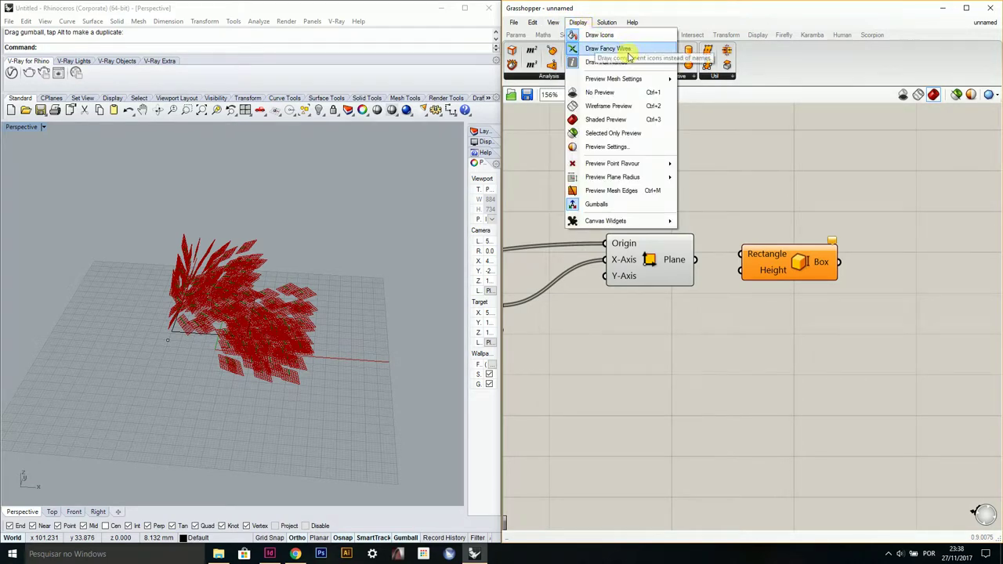
{"action": "left_click", "coordinate": [758, 151]}
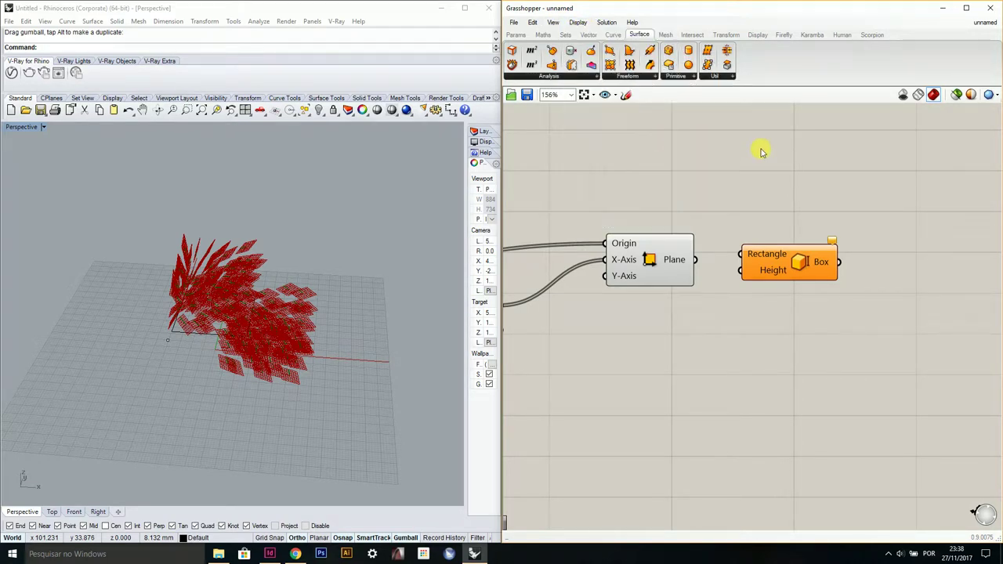
Step: Add a Center Box component level with Construct Plane and move the Box Rectangle component well below it
{"action": "left_click", "coordinate": [714, 76]}
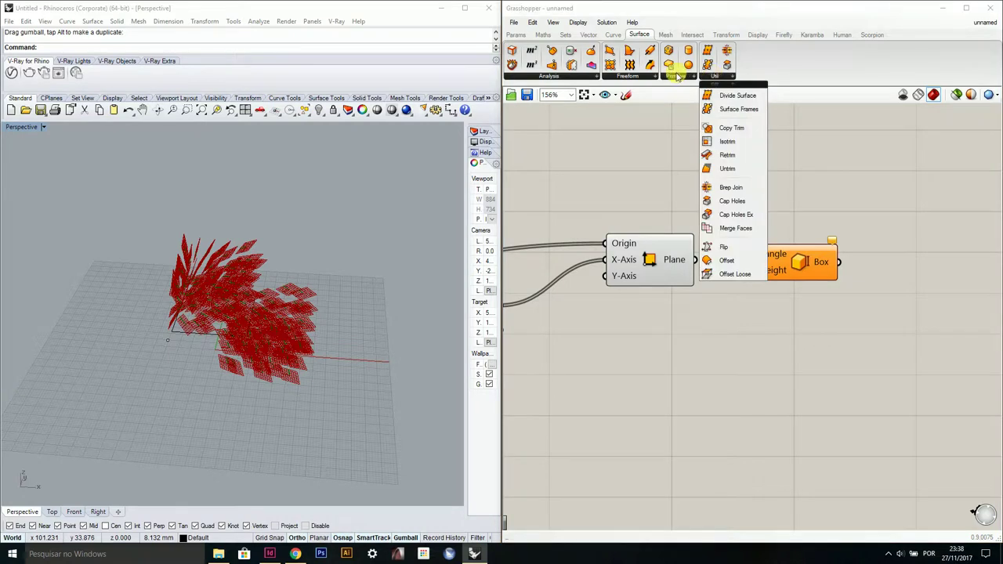
{"action": "left_click", "coordinate": [676, 76]}
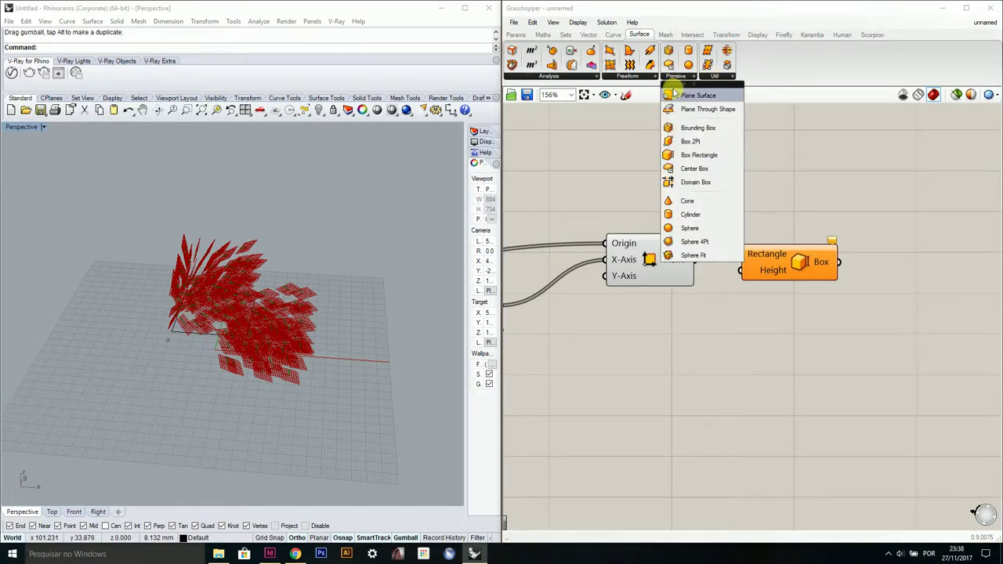
{"action": "left_click_drag", "start_coordinate": [723, 172], "coordinate": [799, 180]}
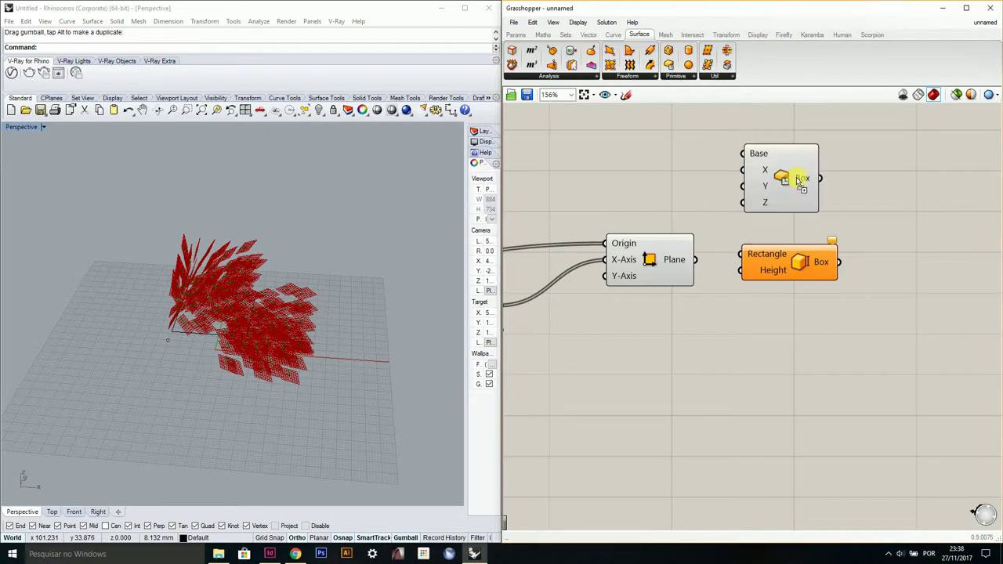
{"action": "left_click", "coordinate": [746, 224]}
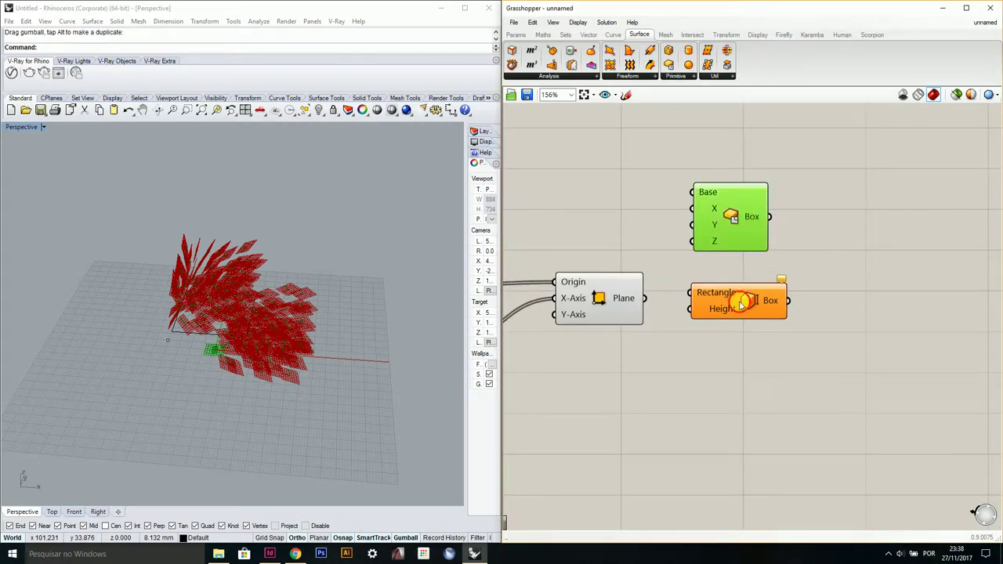
{"action": "left_click_drag", "start_coordinate": [746, 299], "coordinate": [786, 441]}
{"action": "left_click_drag", "start_coordinate": [790, 178], "coordinate": [846, 255]}
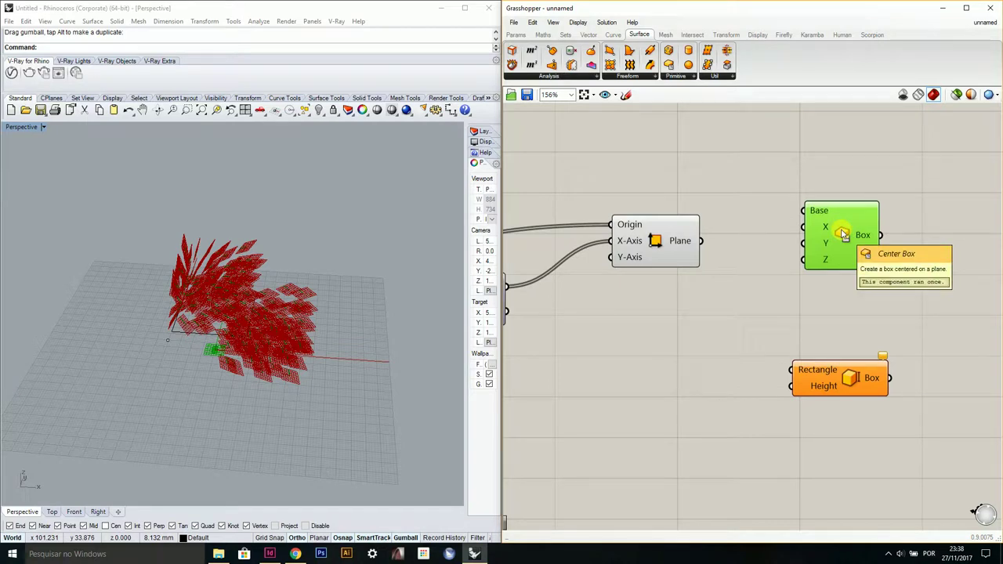
Step: Examine Center Box's base plane input and compare its default box with the constructed planes in the perspective view
{"action": "right_click_drag", "start_coordinate": [844, 235], "coordinate": [802, 233]}
{"action": "scroll", "coordinate": [802, 239], "scroll_direction": "up", "scroll_amount": 1}
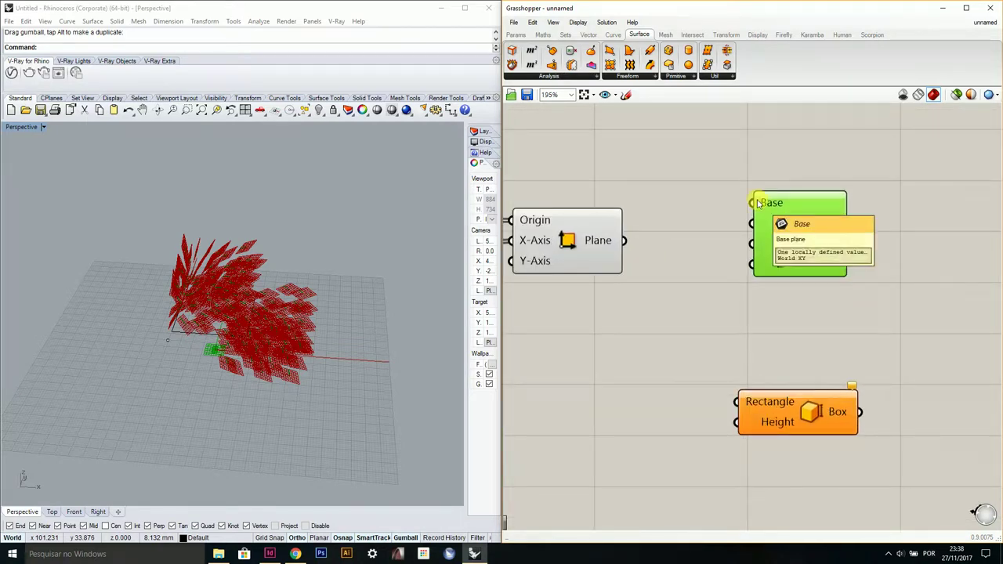
{"action": "scroll", "coordinate": [251, 365], "scroll_direction": "up", "scroll_amount": 9}
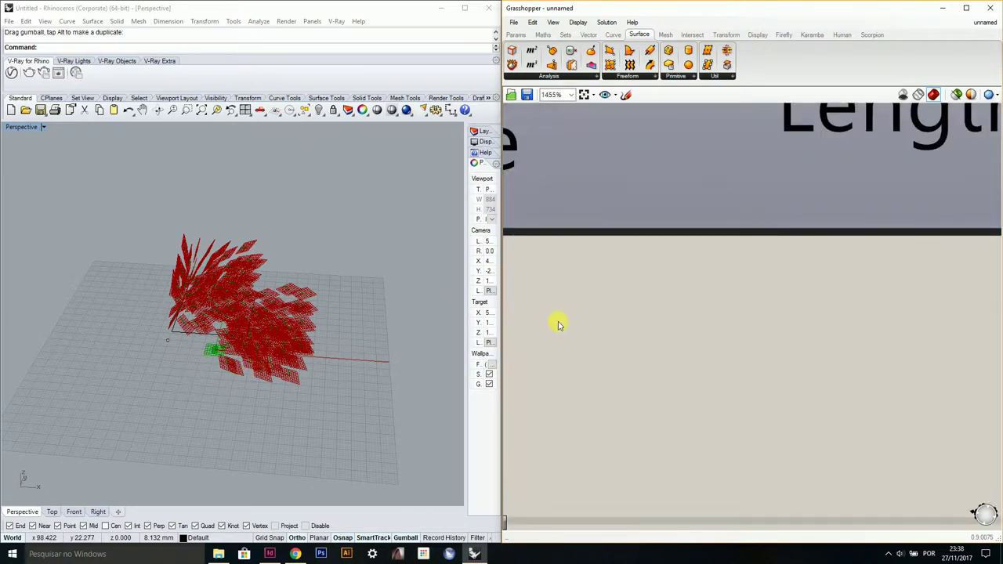
{"action": "scroll", "coordinate": [655, 312], "scroll_direction": "down", "scroll_amount": 10}
{"action": "right_click_drag", "start_coordinate": [740, 301], "coordinate": [645, 329]}
{"action": "left_click", "coordinate": [397, 347]}
{"action": "scroll", "coordinate": [227, 385], "scroll_direction": "up", "scroll_amount": 12}
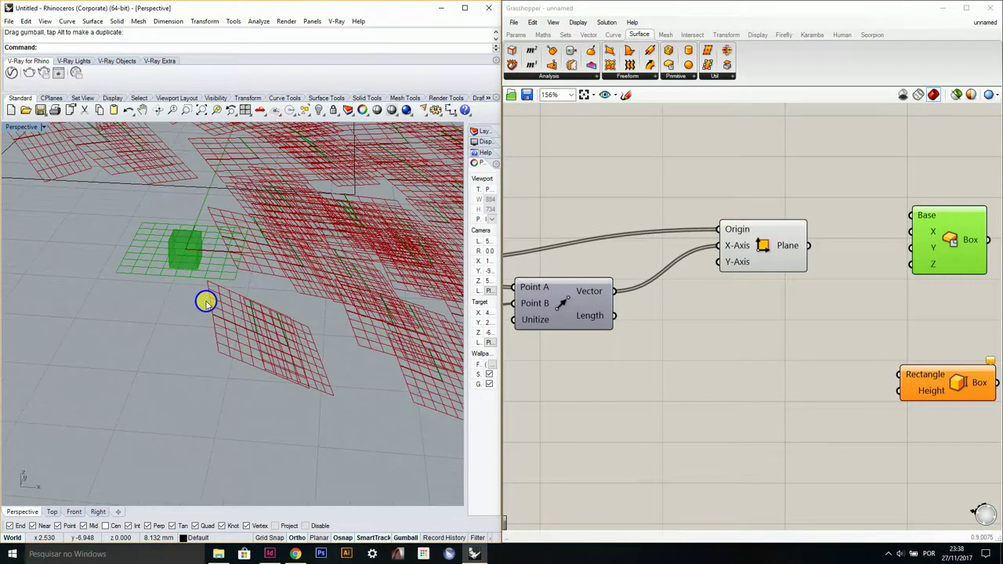
{"action": "mouse_move", "coordinate": [206, 302]}
{"action": "right_mouse_down"}
{"action": "mouse_move", "coordinate": [236, 313]}
{"action": "mouse_move", "coordinate": [193, 289]}
{"action": "right_mouse_up"}
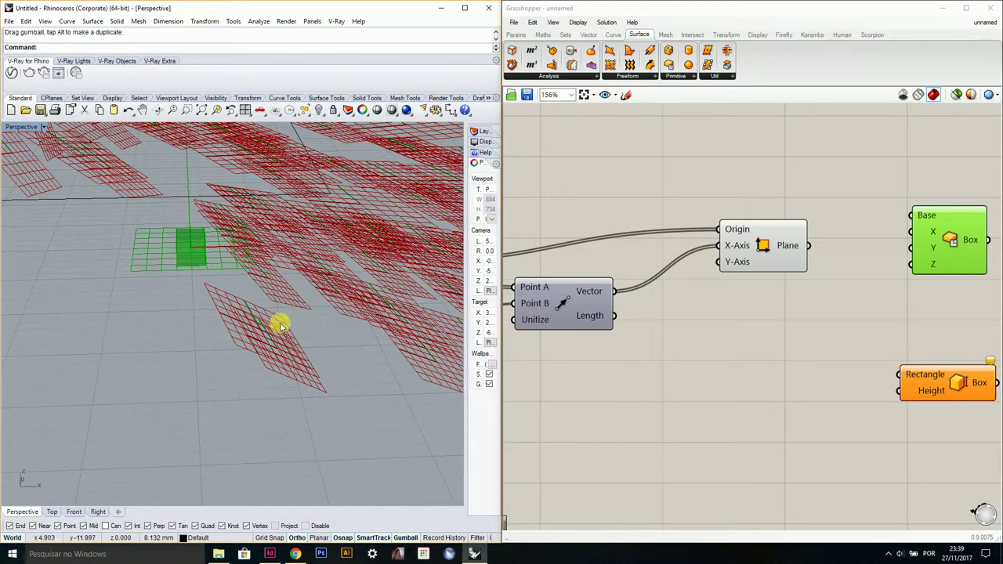
{"action": "right_click_drag", "start_coordinate": [280, 321], "coordinate": [154, 220]}
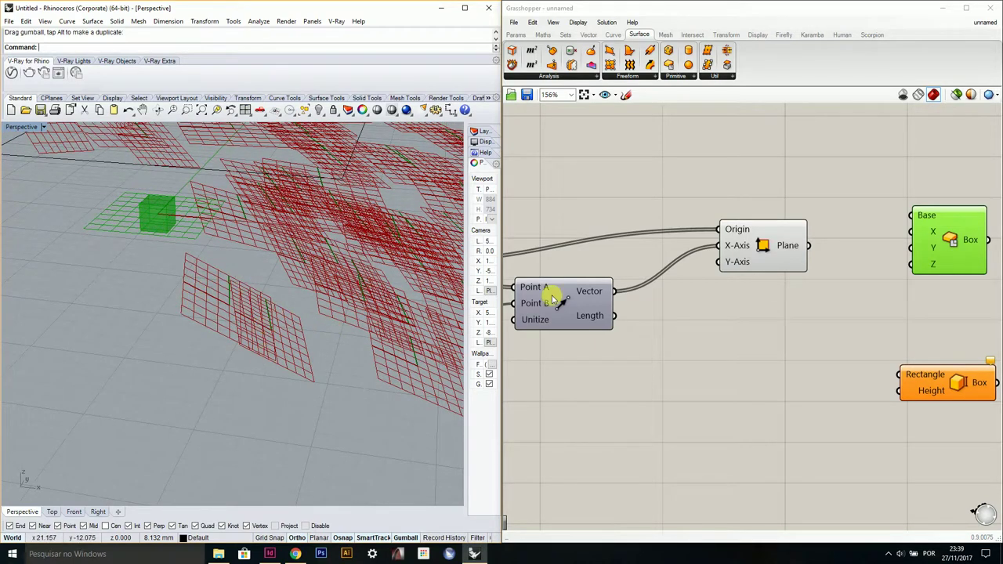
Step: Select Construct Plane and Vector 2Pt in turn and examine how their geometry relates to the default box in the perspective view
{"action": "left_click", "coordinate": [771, 231]}
{"action": "scroll", "coordinate": [677, 264], "scroll_direction": "down", "scroll_amount": 2}
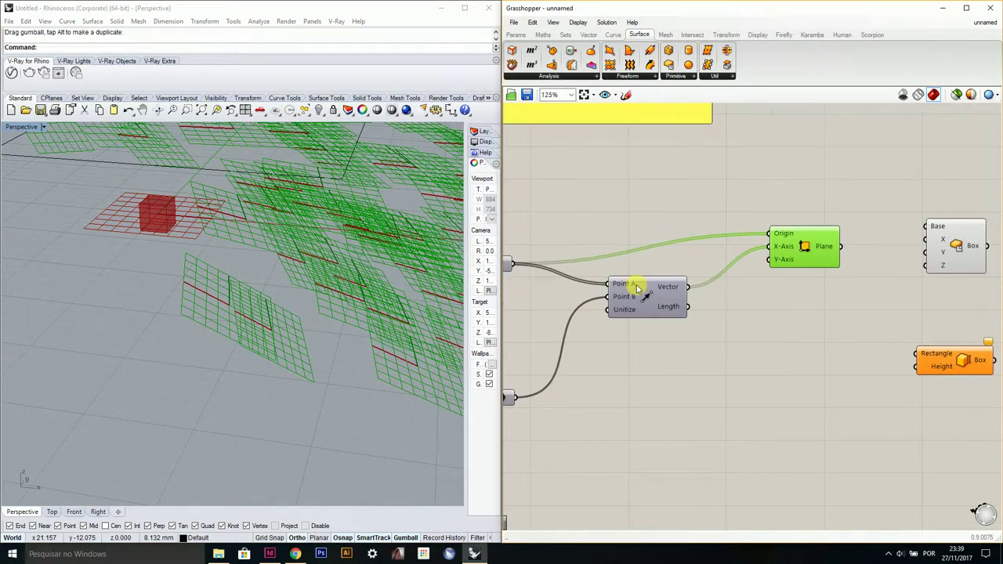
{"action": "left_click", "coordinate": [641, 300]}
{"action": "scroll", "coordinate": [692, 303], "scroll_direction": "down", "scroll_amount": 2}
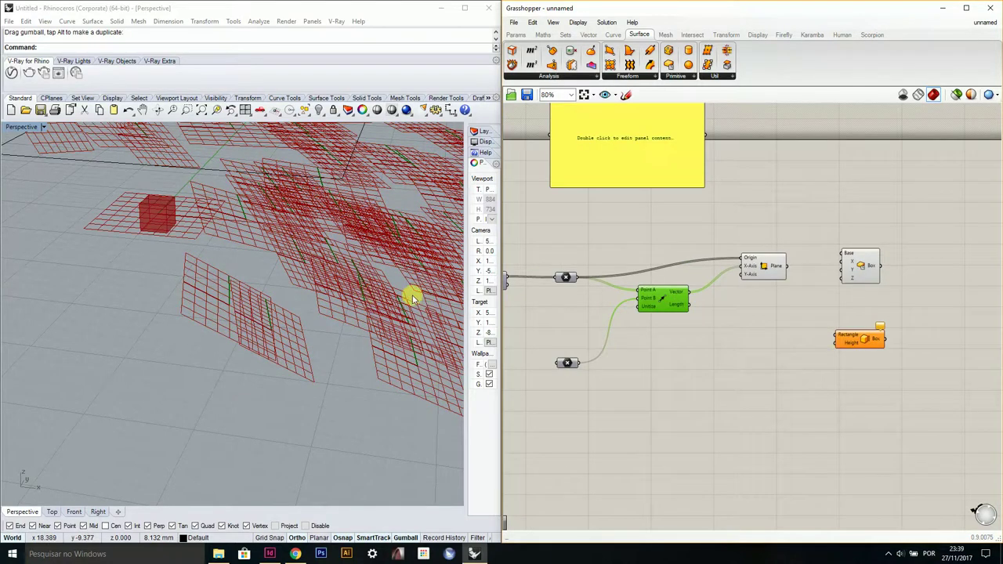
{"action": "scroll", "coordinate": [316, 286], "scroll_direction": "down", "scroll_amount": 6}
{"action": "scroll", "coordinate": [679, 303], "scroll_direction": "up", "scroll_amount": 4}
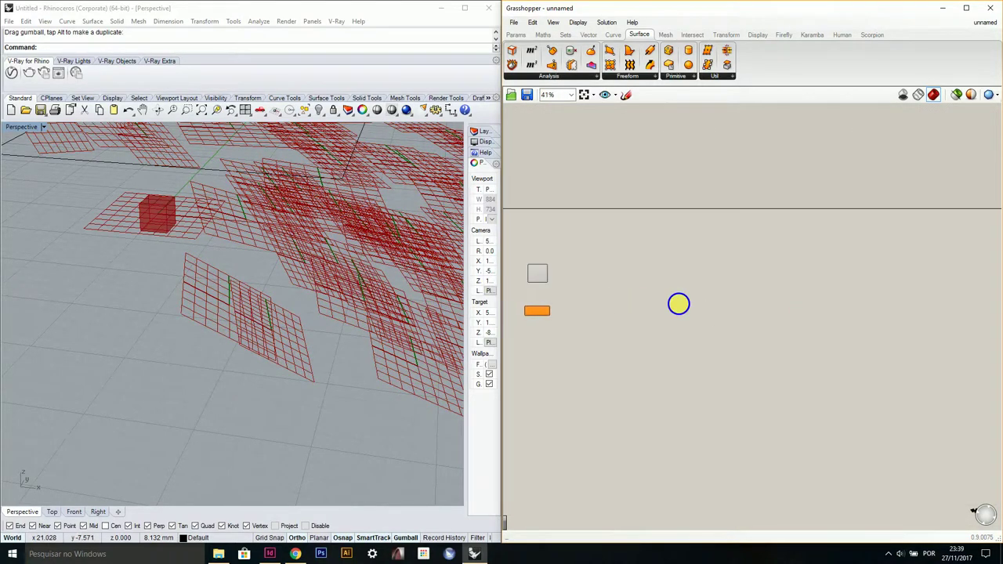
{"action": "scroll", "coordinate": [768, 308], "scroll_direction": "up", "scroll_amount": 3}
{"action": "right_click_drag", "start_coordinate": [426, 305], "coordinate": [189, 243]}
{"action": "scroll", "coordinate": [363, 288], "scroll_direction": "up", "scroll_amount": 6}
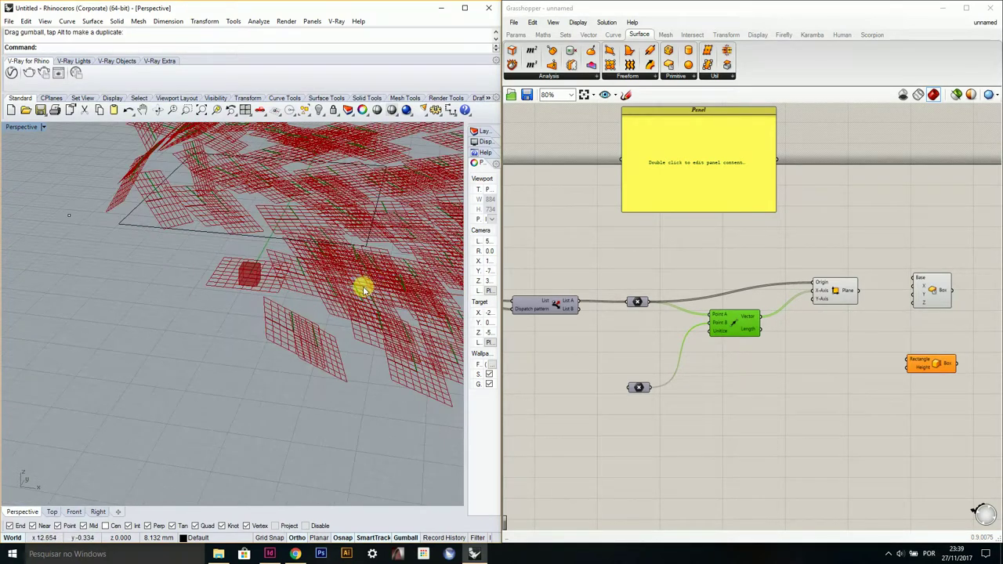
Step: Add a number slider below Construct Plane and place two copies of it underneath for the Center Box dimensions
{"action": "right_click_drag", "start_coordinate": [685, 318], "coordinate": [596, 310]}
{"action": "scroll", "coordinate": [771, 320], "scroll_direction": "up", "scroll_amount": 5}
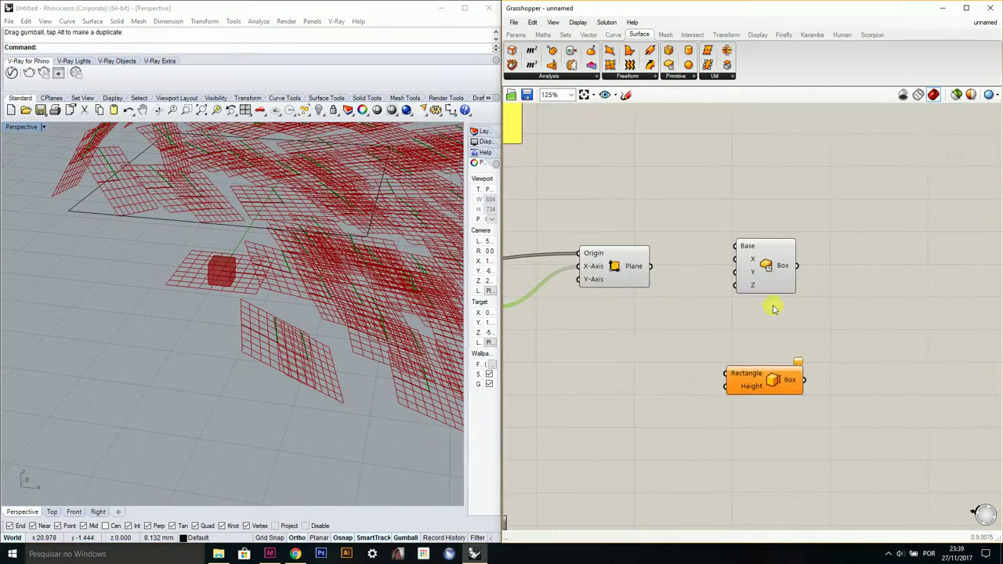
{"action": "right_click_drag", "start_coordinate": [758, 274], "coordinate": [866, 280]}
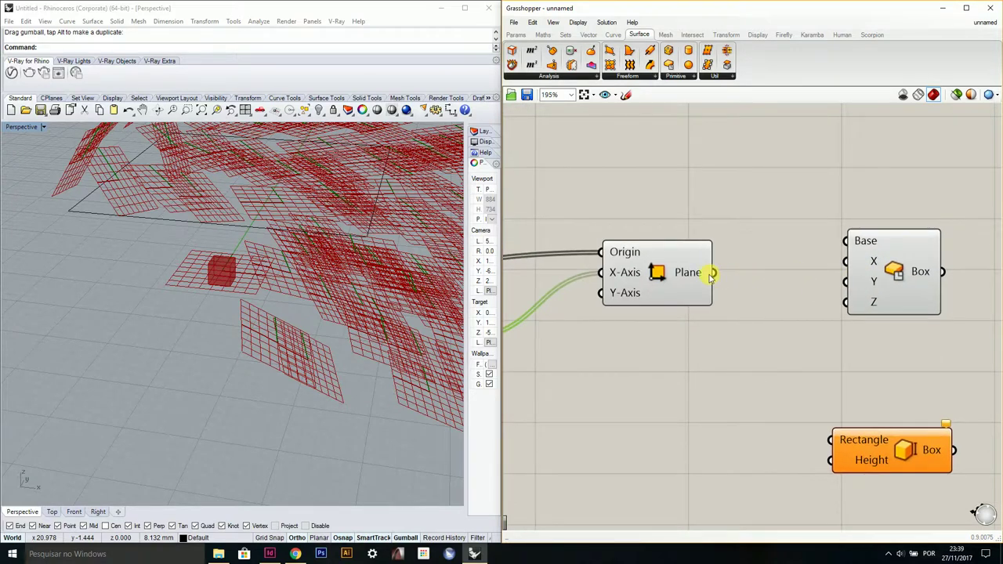
{"action": "left_click", "coordinate": [517, 36]}
{"action": "left_click_drag", "start_coordinate": [660, 357], "coordinate": [661, 353]}
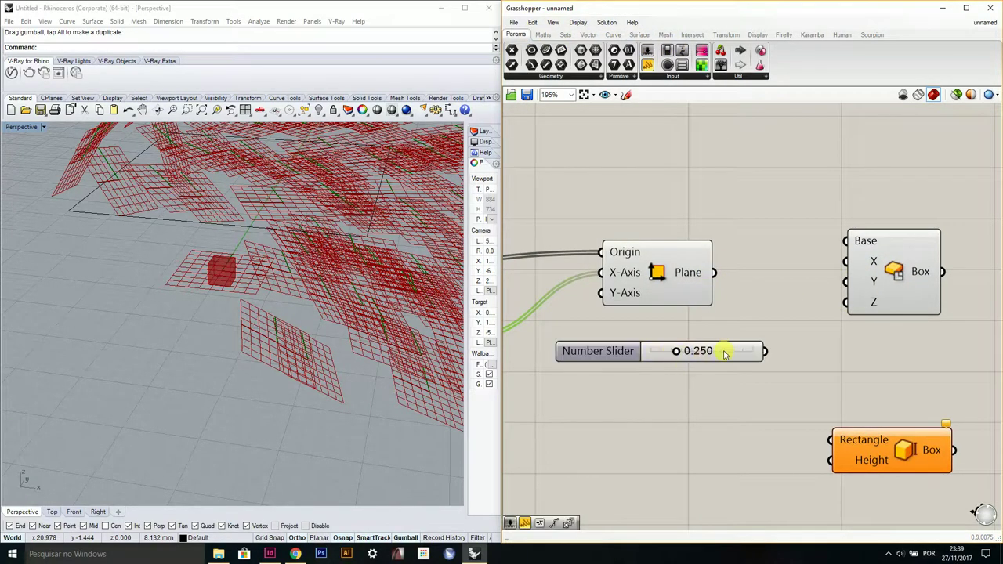
{"action": "left_click", "coordinate": [750, 352]}
{"action": "left_click_drag", "start_coordinate": [766, 355], "coordinate": [777, 409]}
{"action": "left_click", "coordinate": [750, 381]}
Step: Connect the three sliders to Center Box's X, Y and Z inputs and set them to 0.834, 0.322 and 0.808
{"action": "left_click_drag", "start_coordinate": [790, 335], "coordinate": [845, 262]}
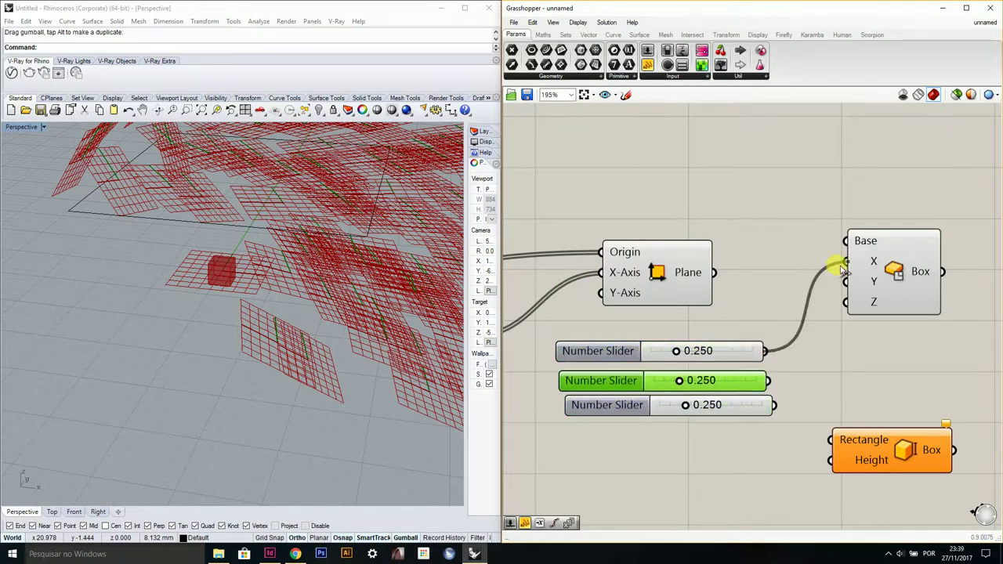
{"action": "left_click_drag", "start_coordinate": [770, 381], "coordinate": [846, 282]}
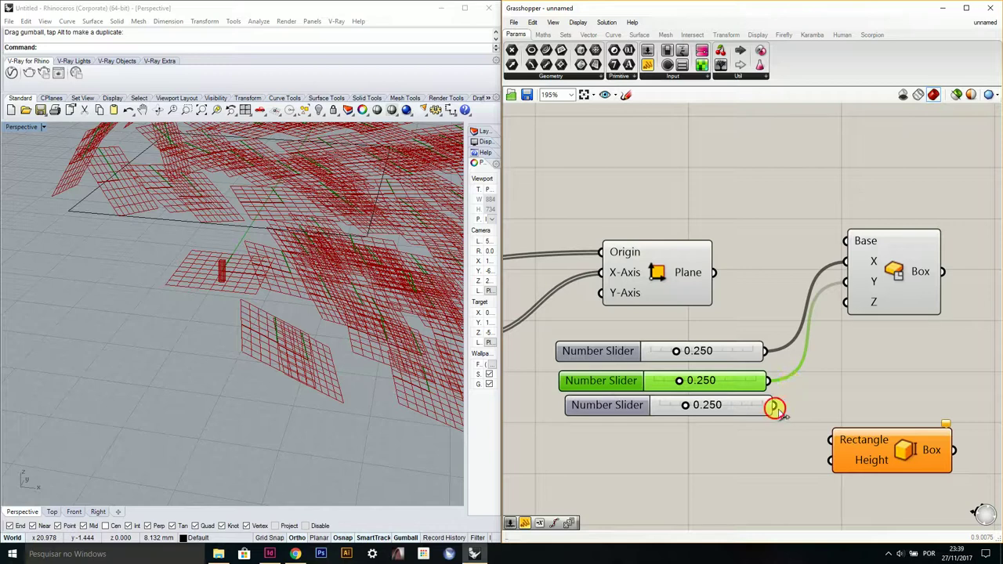
{"action": "left_click_drag", "start_coordinate": [774, 406], "coordinate": [846, 303]}
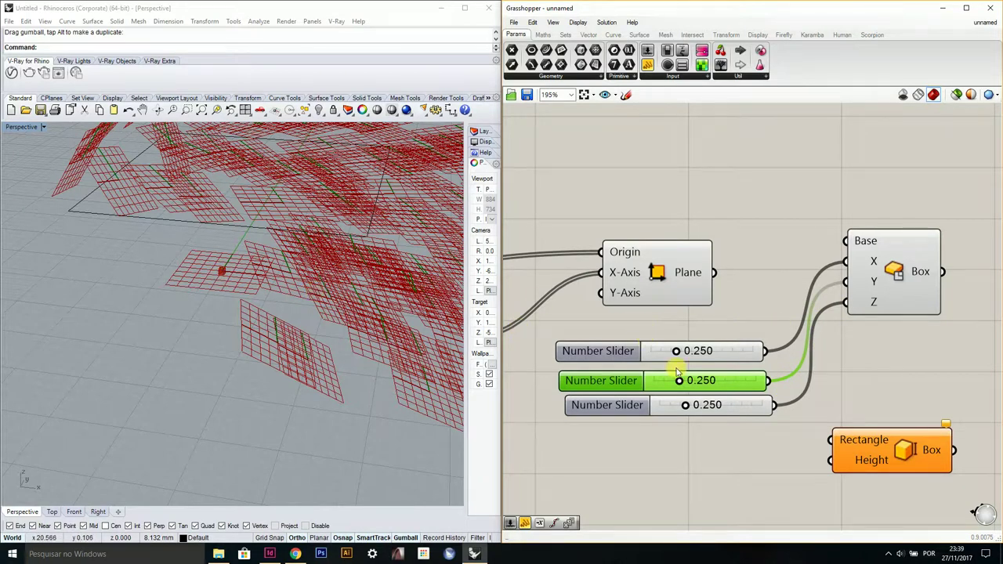
{"action": "left_click_drag", "start_coordinate": [679, 380], "coordinate": [735, 380]}
{"action": "left_click_drag", "start_coordinate": [679, 351], "coordinate": [735, 351]}
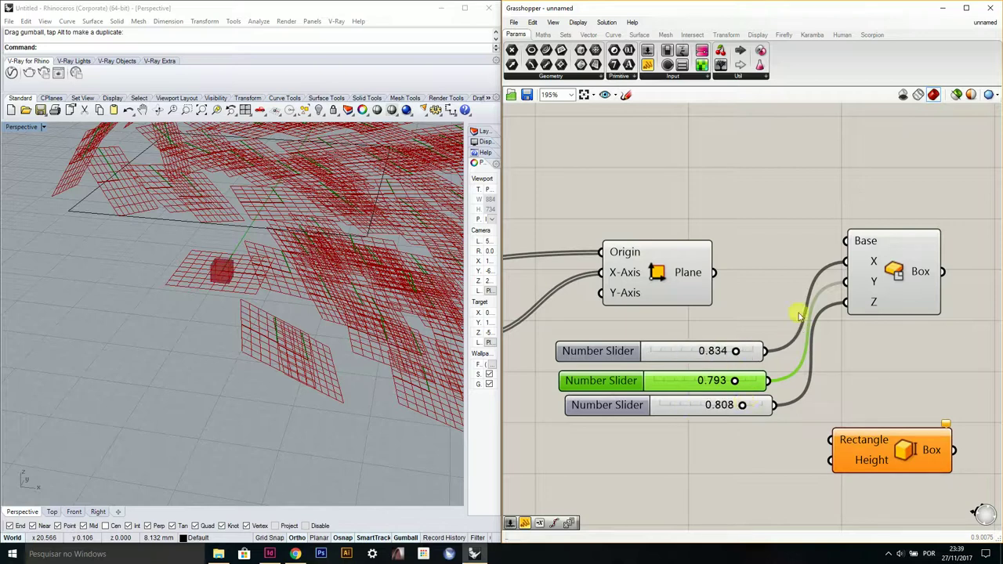
{"action": "left_click_drag", "start_coordinate": [739, 384], "coordinate": [694, 388]}
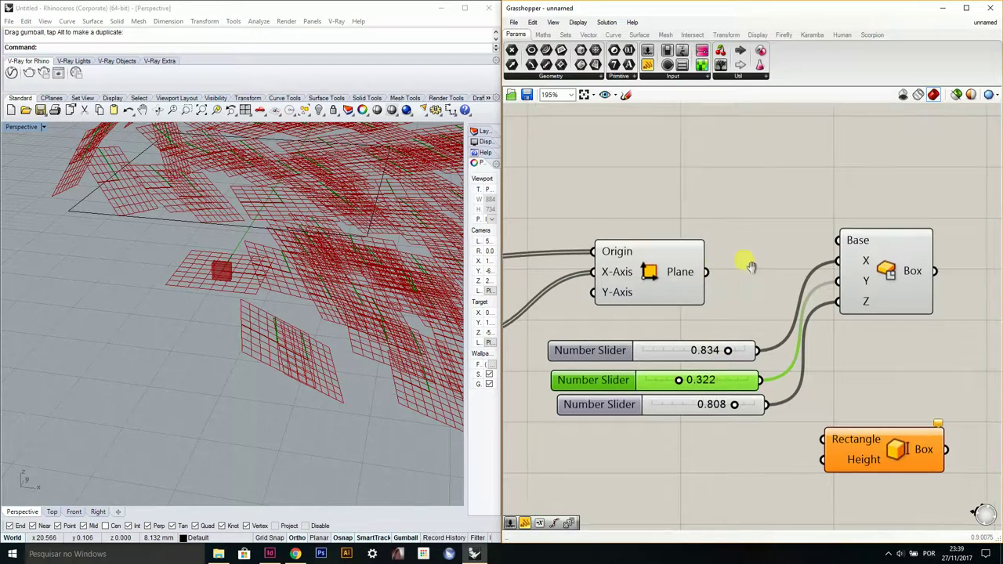
Step: Connect Construct Plane's plane output to Center Box's base input to create a box on every plane
{"action": "right_click_drag", "start_coordinate": [727, 274], "coordinate": [699, 276]}
{"action": "left_click_drag", "start_coordinate": [690, 275], "coordinate": [821, 243]}
{"action": "scroll", "coordinate": [376, 270], "scroll_direction": "down", "scroll_amount": 2}
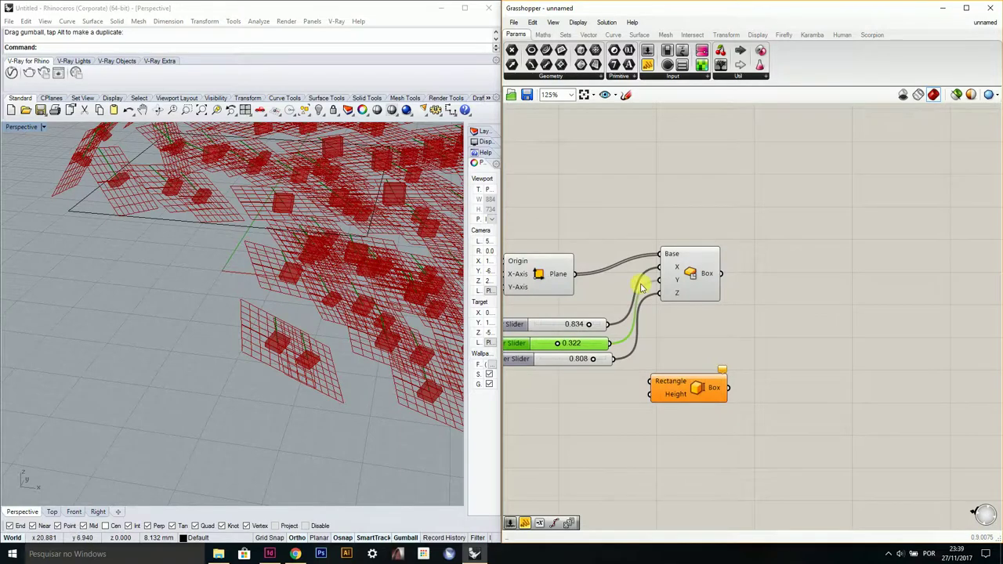
{"action": "scroll", "coordinate": [670, 275], "scroll_direction": "up", "scroll_amount": 2}
{"action": "right_click_drag", "start_coordinate": [687, 287], "coordinate": [718, 310]}
Step: Turn off the preview of the Construct Plane component
{"action": "right_click_drag", "start_coordinate": [395, 288], "coordinate": [291, 291]}
{"action": "left_click", "coordinate": [650, 313]}
{"action": "scroll", "coordinate": [651, 314], "scroll_direction": "down", "scroll_amount": 2}
{"action": "left_click", "coordinate": [702, 254]}
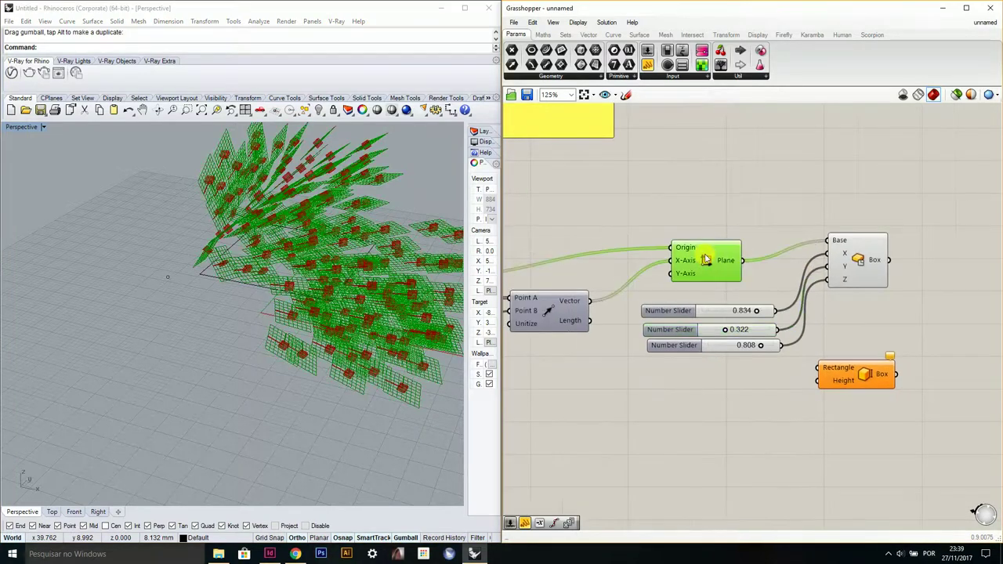
{"action": "right_click", "coordinate": [706, 259]}
{"action": "left_click", "coordinate": [741, 275]}
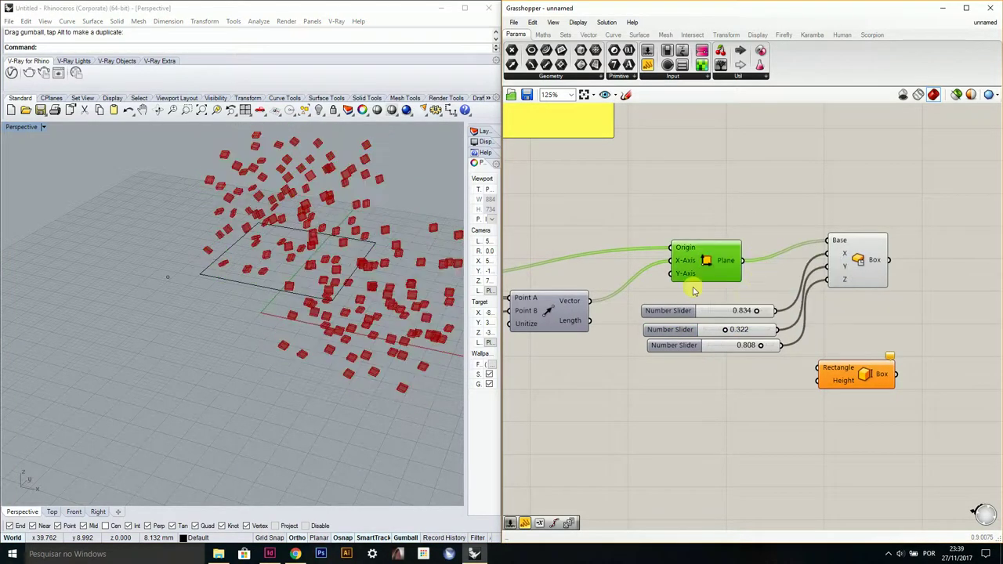
Step: Select the reference point in the Rhino perspective view and move it along the X and Y axes around the boxes
{"action": "right_click_drag", "start_coordinate": [451, 313], "coordinate": [267, 317]}
{"action": "right_click_drag", "start_coordinate": [548, 332], "coordinate": [703, 323]}
{"action": "scroll", "coordinate": [703, 323], "scroll_direction": "down", "scroll_amount": 1}
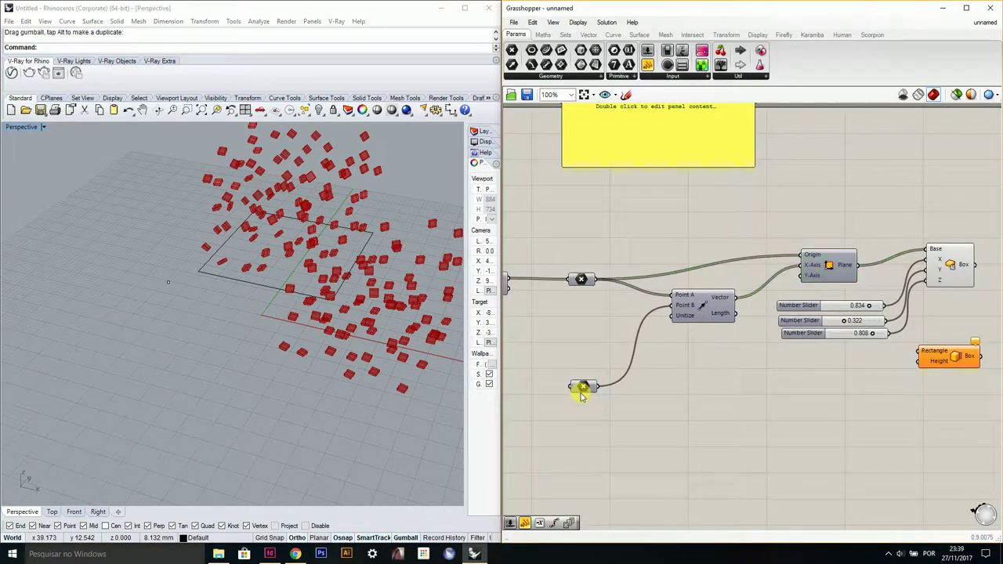
{"action": "left_click", "coordinate": [168, 281]}
{"action": "right_click_drag", "start_coordinate": [177, 275], "coordinate": [206, 303]}
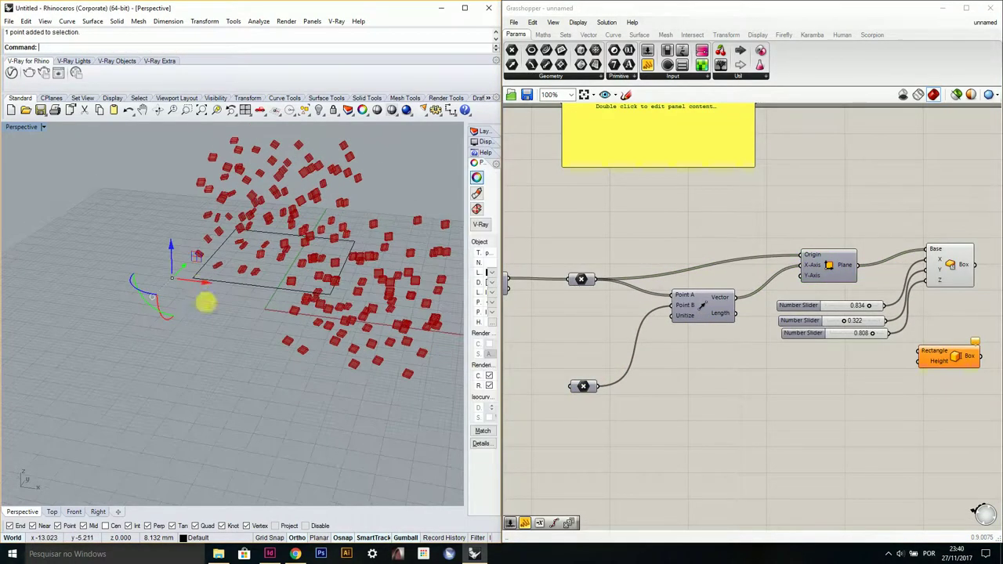
{"action": "right_click_drag", "start_coordinate": [183, 264], "coordinate": [179, 274]}
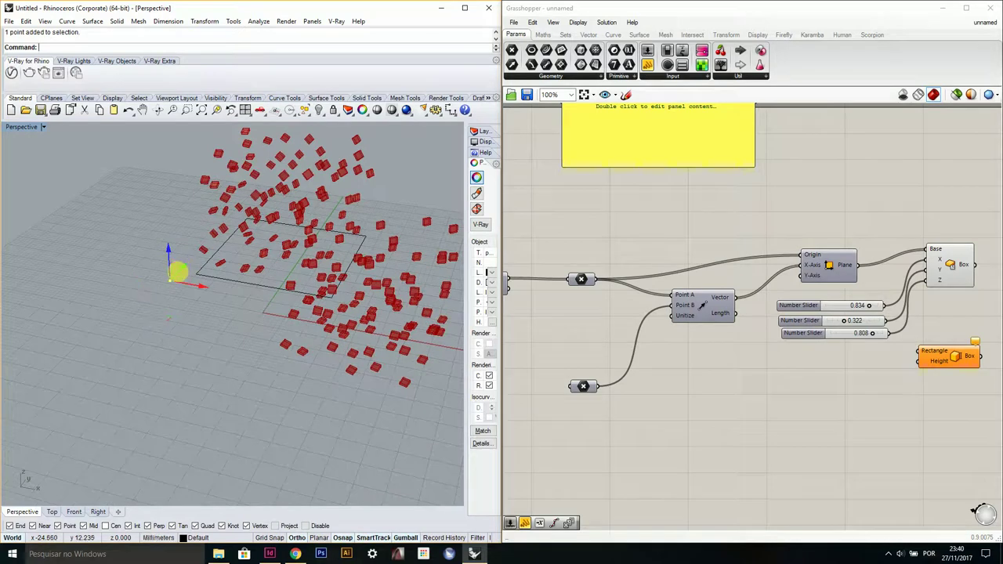
{"action": "left_click_drag", "start_coordinate": [178, 271], "coordinate": [343, 336]}
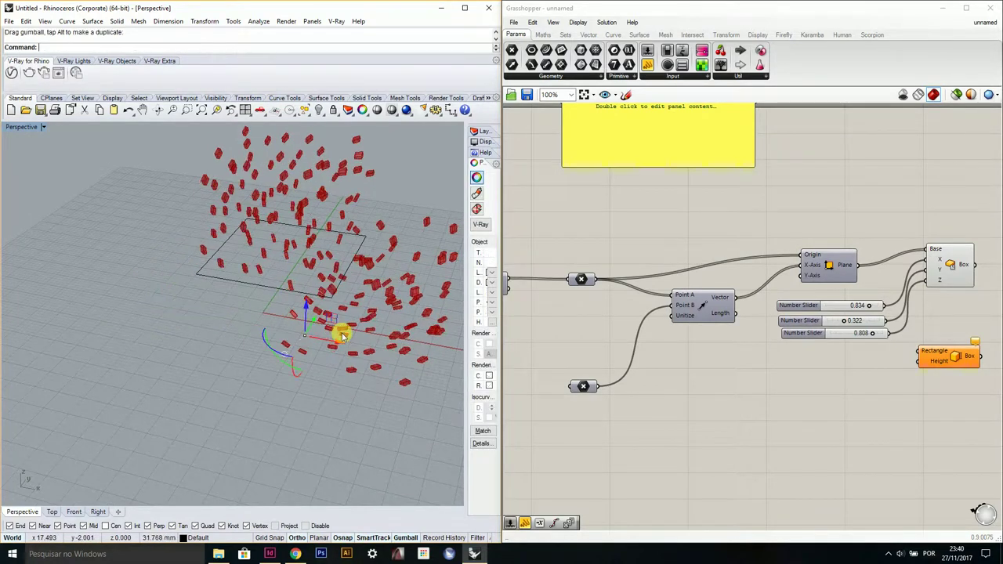
{"action": "right_click_drag", "start_coordinate": [342, 336], "coordinate": [399, 343]}
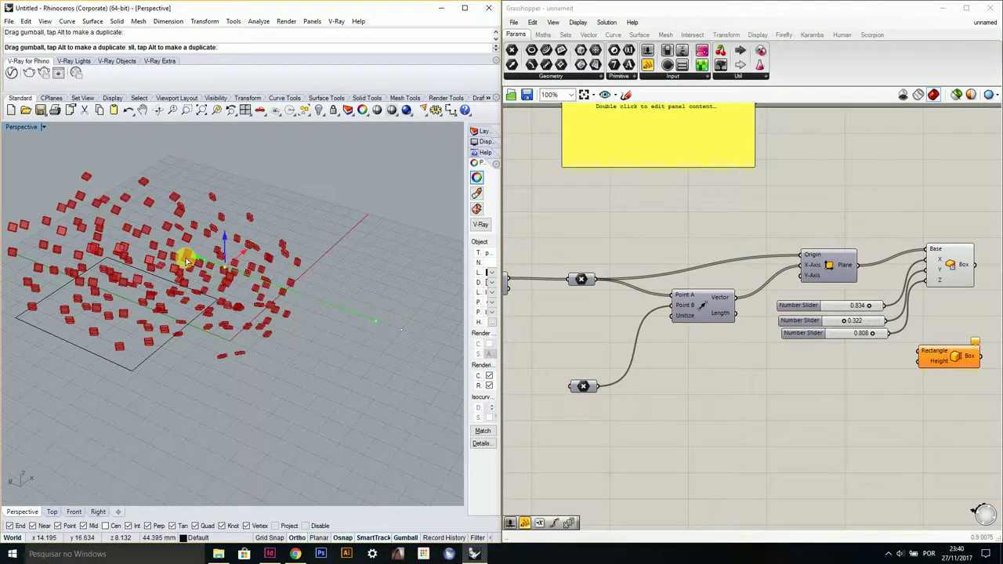
{"action": "right_click_drag", "start_coordinate": [186, 263], "coordinate": [269, 319]}
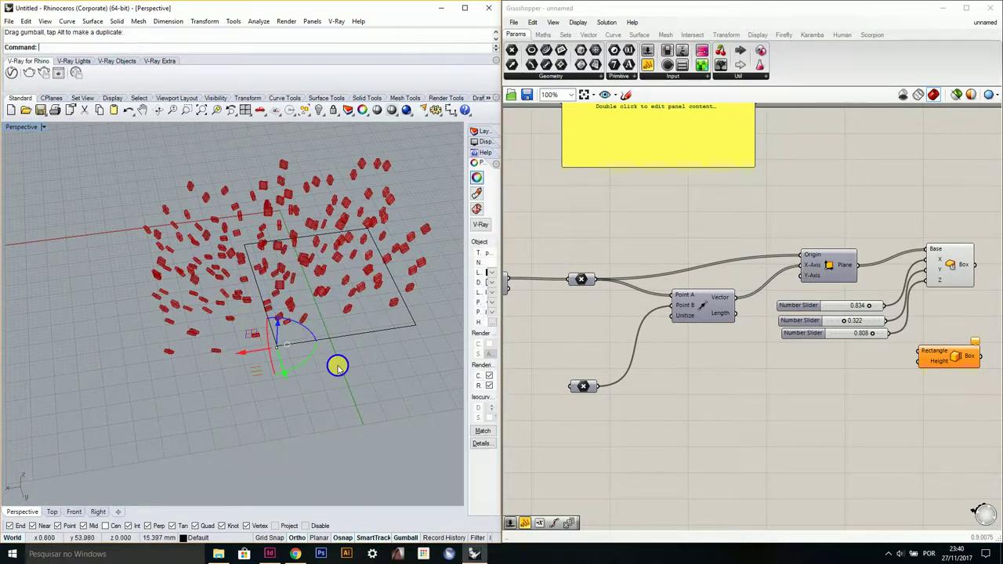
{"action": "right_click_drag", "start_coordinate": [337, 366], "coordinate": [61, 193]}
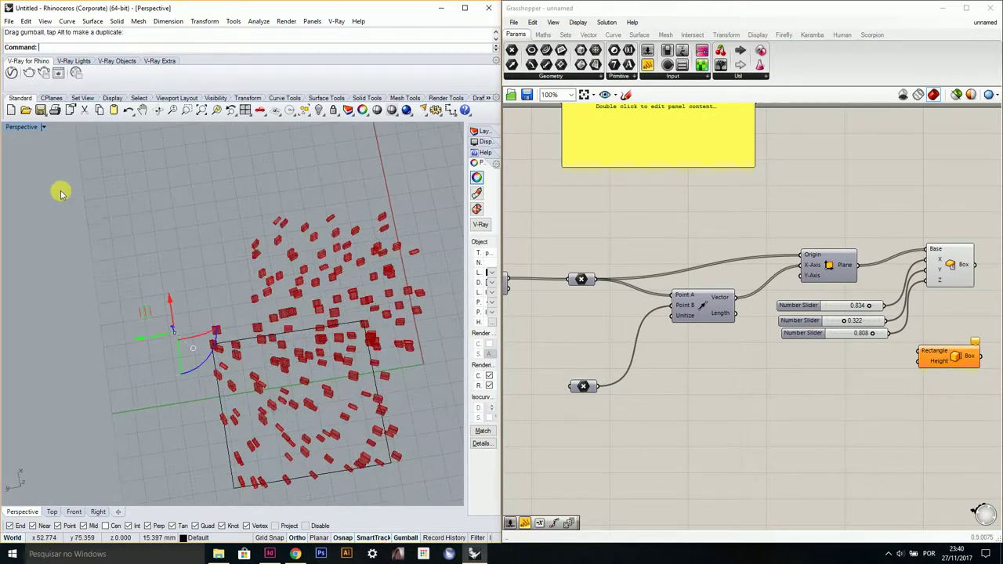
Step: Switch Rhino to the four-viewport layout and move the reference point farther away from the boxes in the perspective view
{"action": "double_click", "coordinate": [23, 128]}
{"action": "right_click_drag", "start_coordinate": [310, 405], "coordinate": [281, 401]}
{"action": "scroll", "coordinate": [207, 382], "scroll_direction": "down", "scroll_amount": 6}
{"action": "right_click_drag", "start_coordinate": [194, 387], "coordinate": [160, 409]}
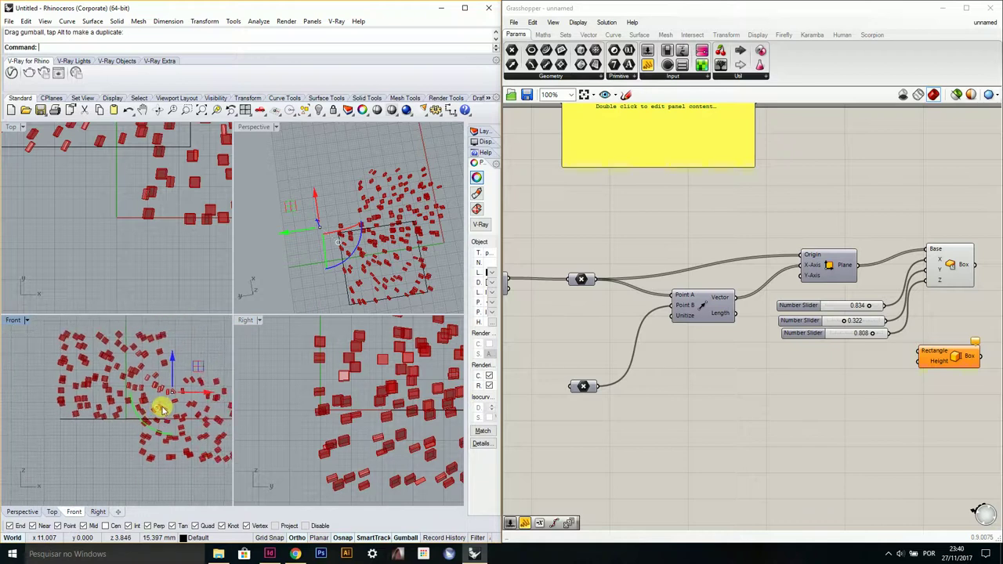
{"action": "scroll", "coordinate": [355, 385], "scroll_direction": "down", "scroll_amount": 3}
{"action": "right_click_drag", "start_coordinate": [354, 385], "coordinate": [290, 390]}
{"action": "right_click_drag", "start_coordinate": [439, 389], "coordinate": [306, 403]}
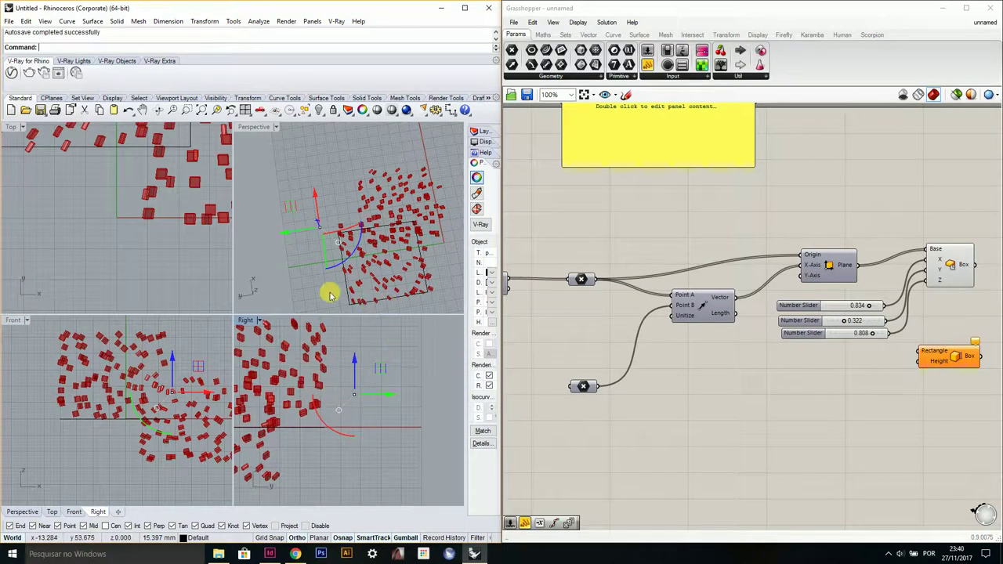
{"action": "right_click_drag", "start_coordinate": [333, 258], "coordinate": [319, 231]}
{"action": "scroll", "coordinate": [293, 224], "scroll_direction": "up", "scroll_amount": 2}
{"action": "left_click_drag", "start_coordinate": [287, 224], "coordinate": [311, 136]}
{"action": "scroll", "coordinate": [322, 195], "scroll_direction": "down", "scroll_amount": 3}
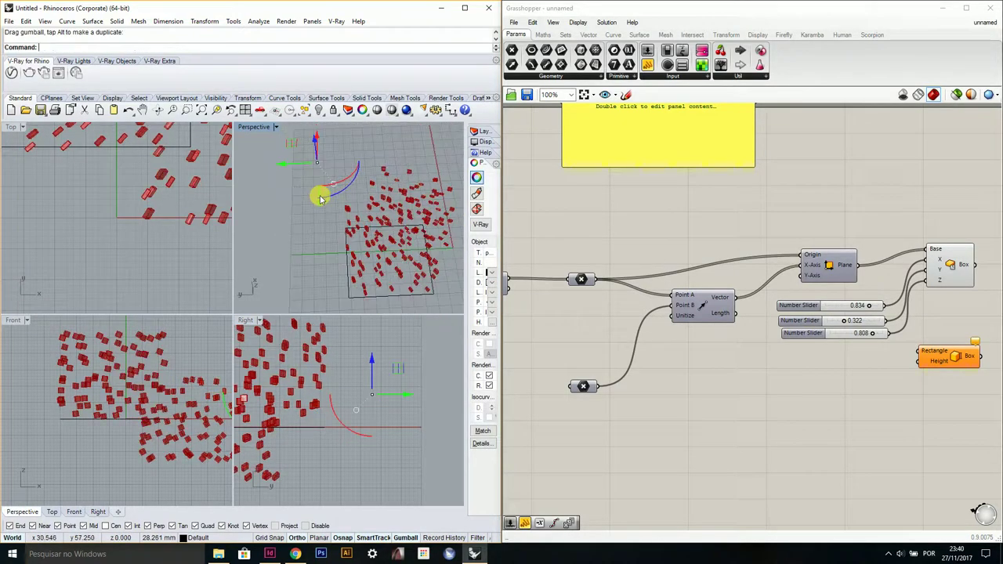
{"action": "right_click_drag", "start_coordinate": [332, 216], "coordinate": [387, 189]}
Step: Show the hidden solid and scale it up about its center
{"action": "left_click", "coordinate": [378, 167]}
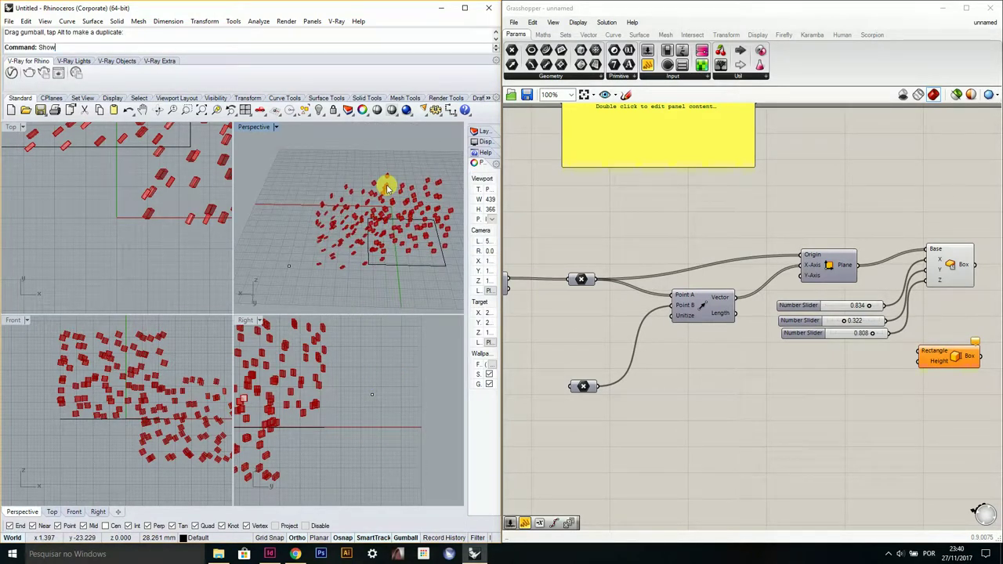
{"action": "key", "text": "Return"}
{"action": "left_click", "coordinate": [398, 226]}
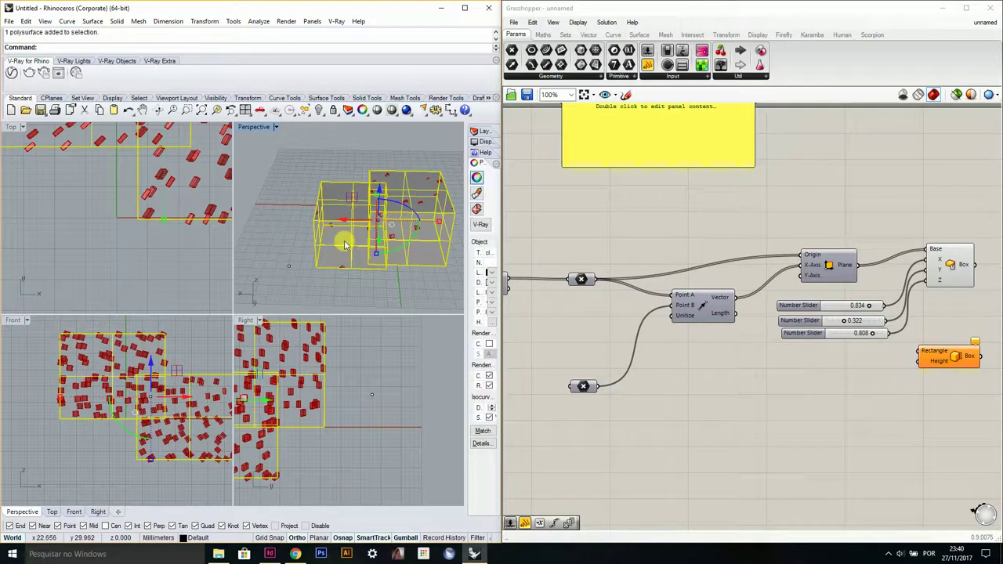
{"action": "right_click_drag", "start_coordinate": [347, 240], "coordinate": [378, 232]}
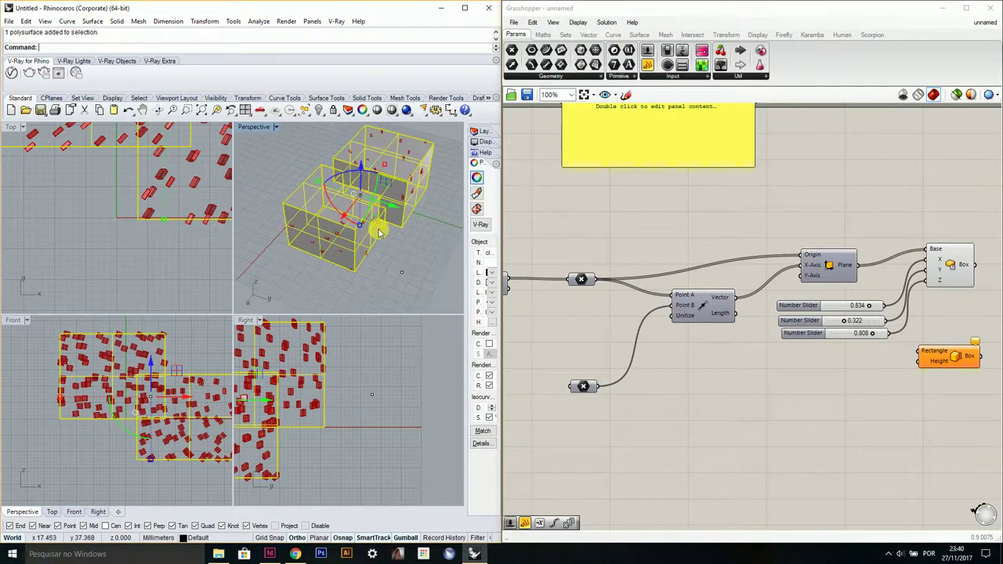
{"action": "left_click_drag", "start_coordinate": [360, 233], "coordinate": [400, 263]}
Step: Move the reference point farther from the enlarged solid along the Y axis
{"action": "left_click", "coordinate": [401, 262]}
{"action": "right_click_drag", "start_coordinate": [401, 262], "coordinate": [402, 235]}
{"action": "scroll", "coordinate": [383, 255], "scroll_direction": "down", "scroll_amount": 4}
{"action": "left_click", "coordinate": [347, 263]}
{"action": "left_click_drag", "start_coordinate": [402, 235], "coordinate": [419, 233]}
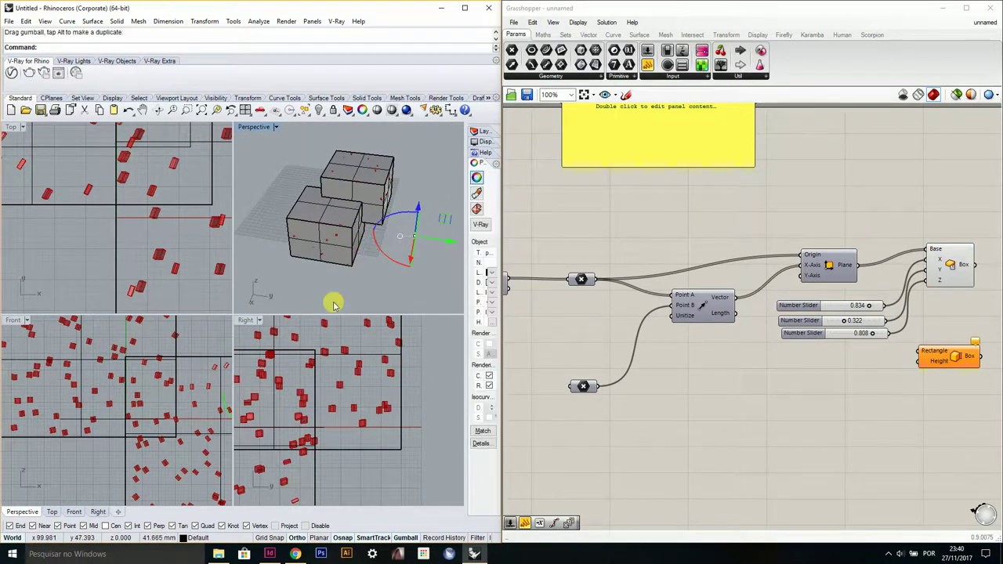
Step: Hide the enlarged solid so that only the generated boxes are displayed
{"action": "left_click", "coordinate": [334, 221]}
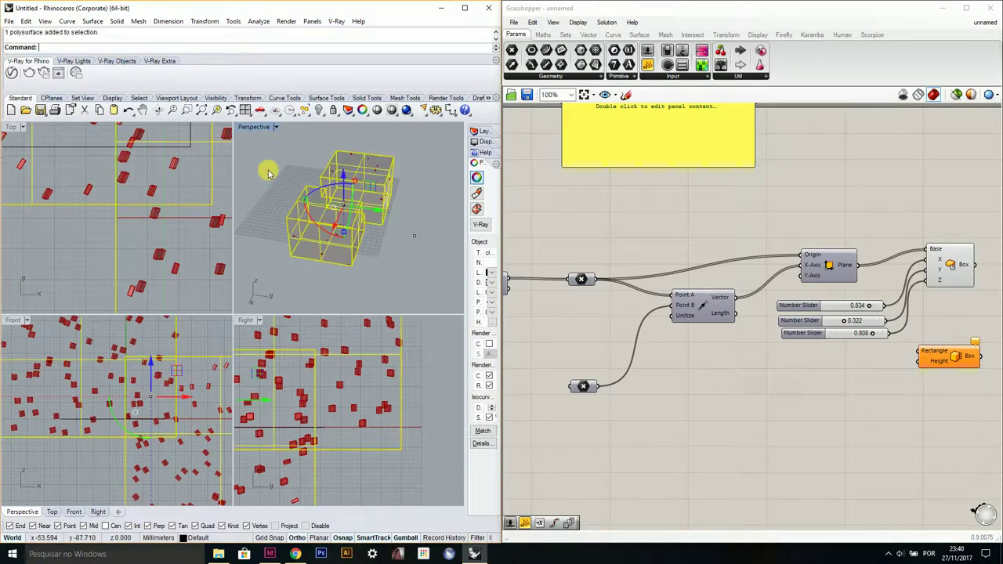
{"action": "type", "text": "Hide"}
{"action": "key", "text": "Return"}
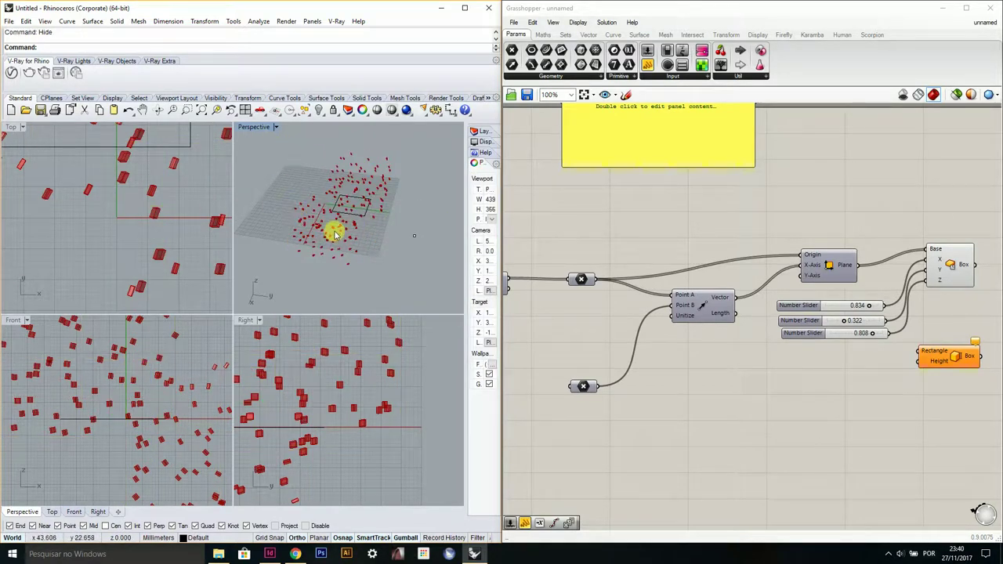
Step: Move the reference point closer to the boxes in the Top view, mainly along Y and slightly along X
{"action": "right_click_drag", "start_coordinate": [335, 233], "coordinate": [373, 235]}
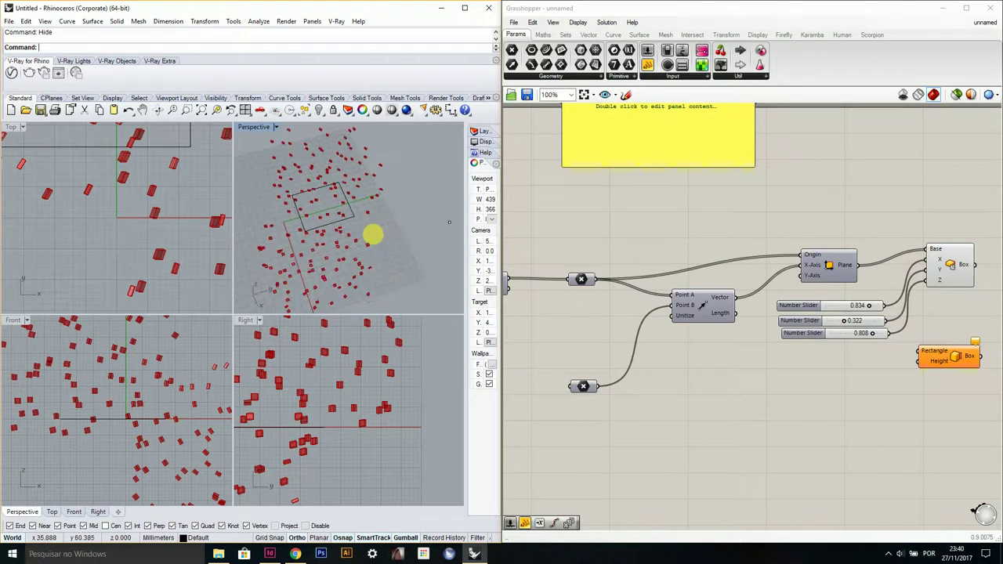
{"action": "scroll", "coordinate": [168, 206], "scroll_direction": "down", "scroll_amount": 8}
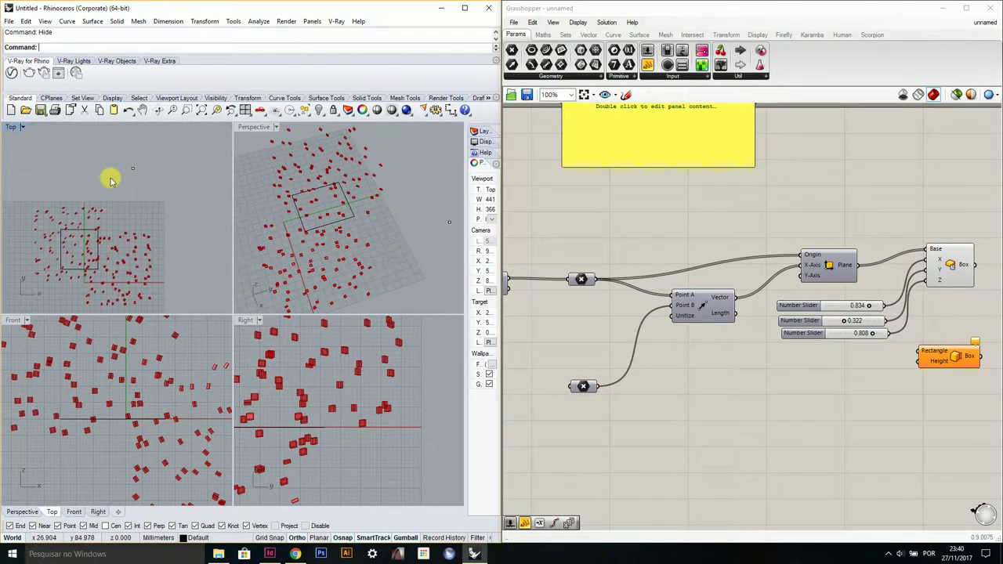
{"action": "left_click", "coordinate": [133, 168]}
{"action": "left_click_drag", "start_coordinate": [133, 140], "coordinate": [128, 167]}
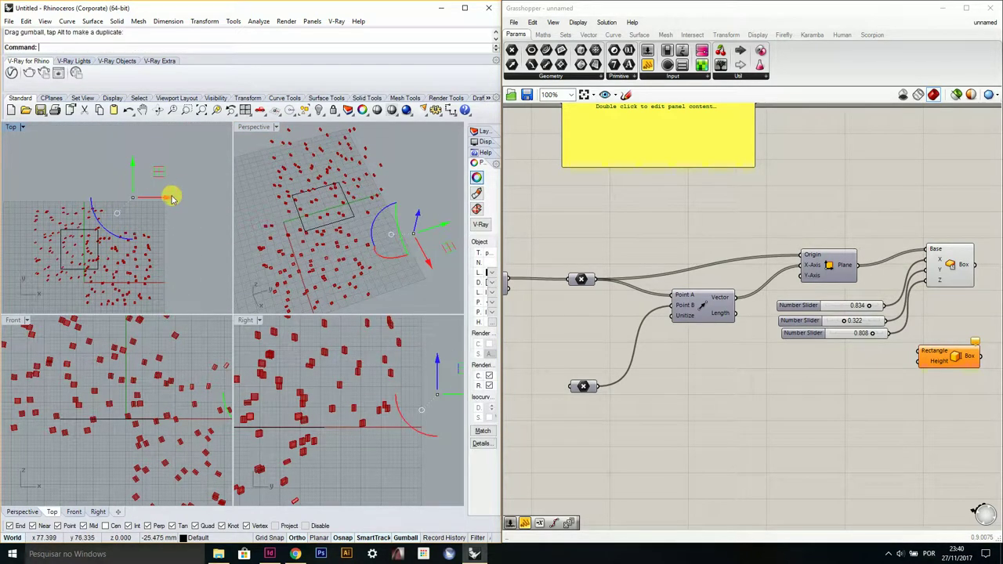
{"action": "mouse_move", "coordinate": [173, 198]}
{"action": "left_mouse_down"}
{"action": "mouse_move", "coordinate": [211, 197]}
{"action": "mouse_move", "coordinate": [167, 198]}
{"action": "left_mouse_up"}
{"action": "right_click_drag", "start_coordinate": [359, 168], "coordinate": [365, 196]}
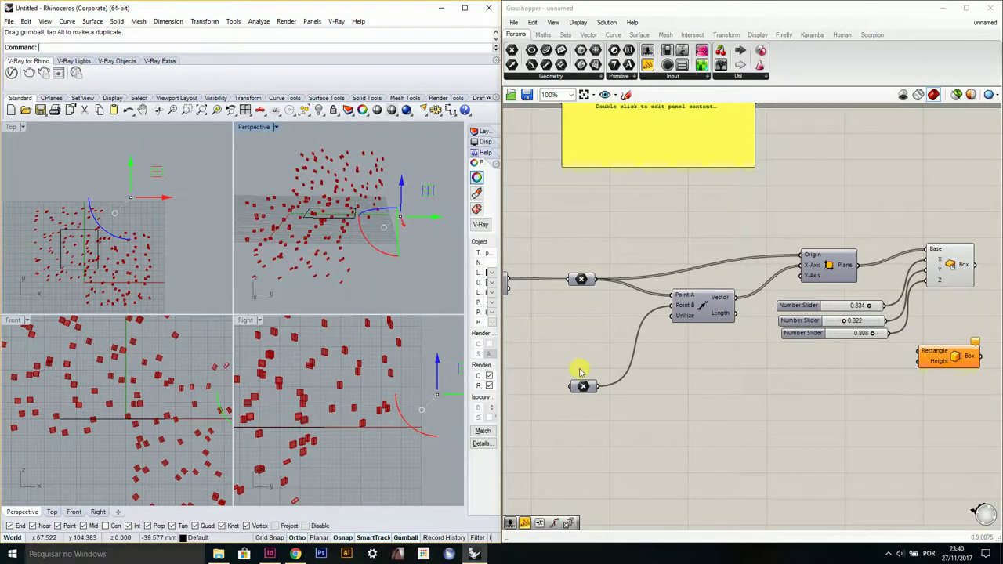
{"action": "right_click_drag", "start_coordinate": [583, 388], "coordinate": [614, 369]}
{"action": "right_click", "coordinate": [615, 368]}
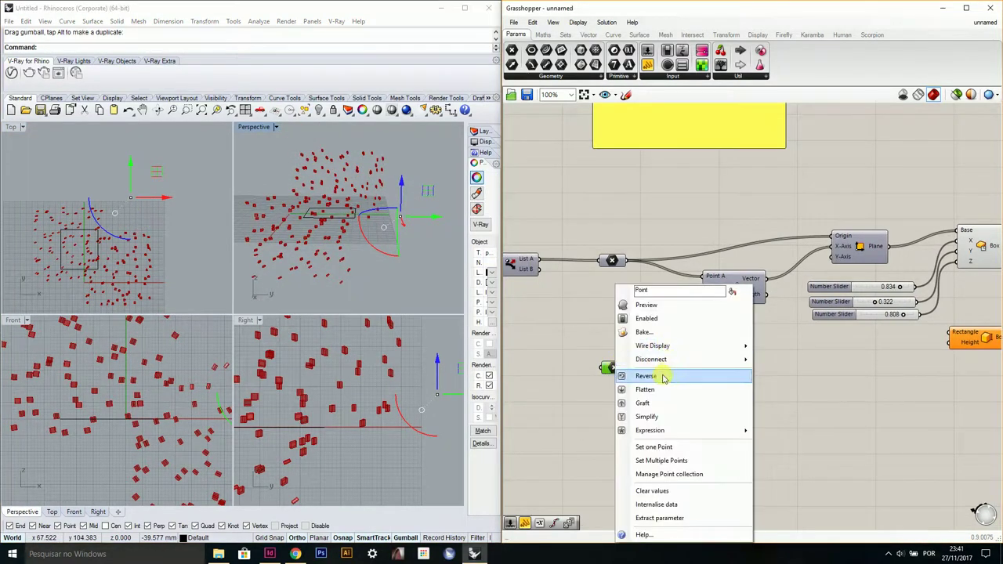
{"action": "left_click", "coordinate": [576, 345]}
Step: Set the maximum of the amount of points slider to 500
{"action": "scroll", "coordinate": [598, 287], "scroll_direction": "down", "scroll_amount": 2}
{"action": "right_click_drag", "start_coordinate": [619, 281], "coordinate": [791, 269]}
{"action": "right_click_drag", "start_coordinate": [533, 268], "coordinate": [712, 262]}
{"action": "scroll", "coordinate": [636, 274], "scroll_direction": "up", "scroll_amount": 3}
{"action": "left_click", "coordinate": [581, 272]}
{"action": "double_click", "coordinate": [580, 272]}
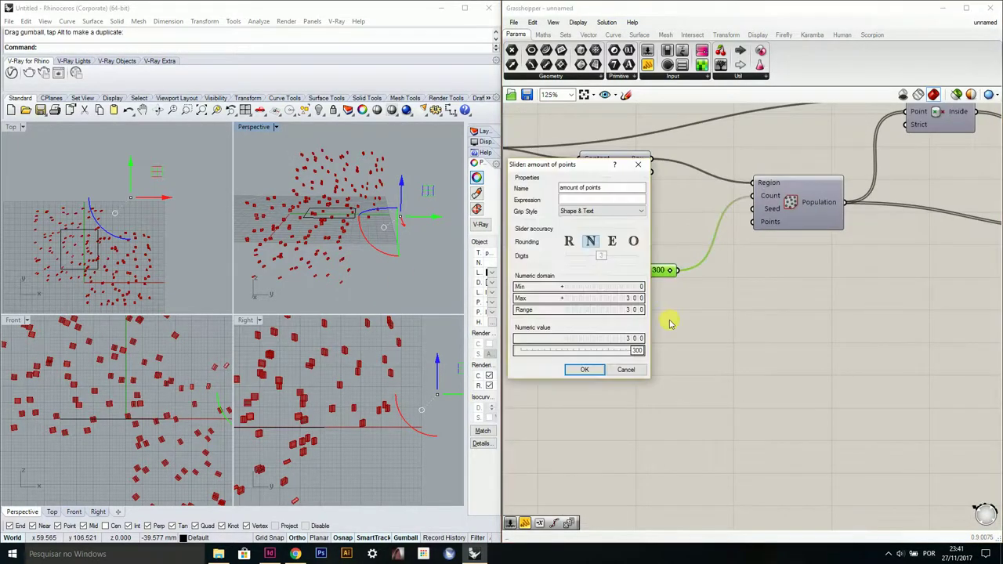
{"action": "double_click", "coordinate": [596, 300]}
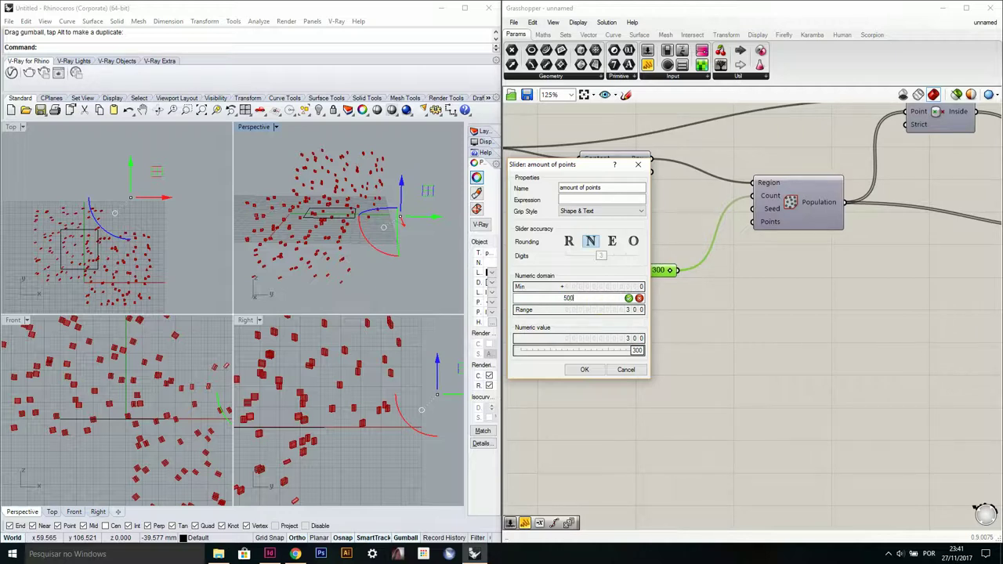
{"action": "left_click", "coordinate": [584, 369]}
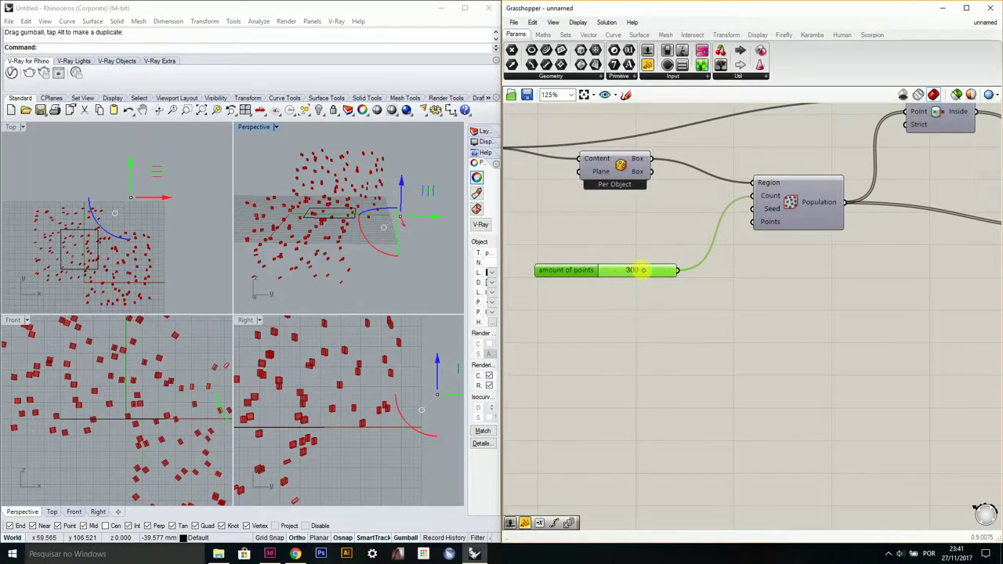
Step: Raise the amount of points slider to 500 so that more boxes fill the solid
{"action": "left_click_drag", "start_coordinate": [656, 274], "coordinate": [716, 274]}
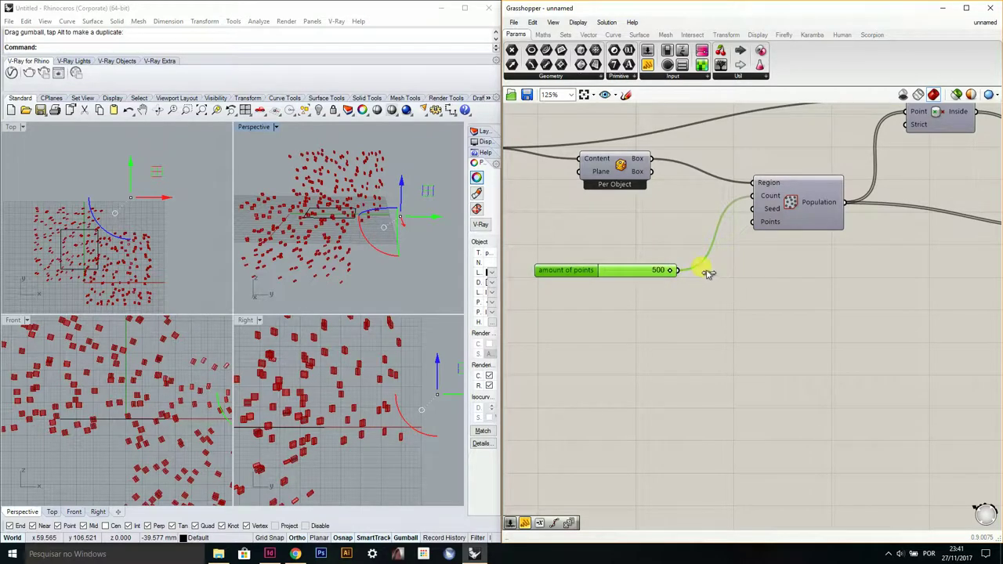
{"action": "right_click_drag", "start_coordinate": [327, 266], "coordinate": [322, 228]}
{"action": "scroll", "coordinate": [322, 228], "scroll_direction": "down", "scroll_amount": 4}
{"action": "right_click_drag", "start_coordinate": [239, 215], "coordinate": [307, 244], "text": "shift"}
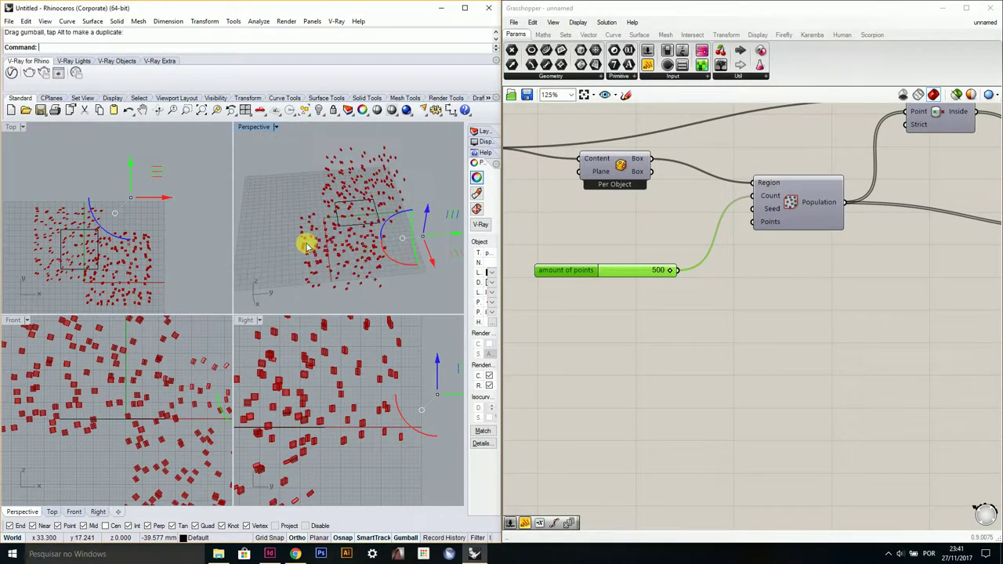
{"action": "right_click_drag", "start_coordinate": [145, 256], "coordinate": [150, 241]}
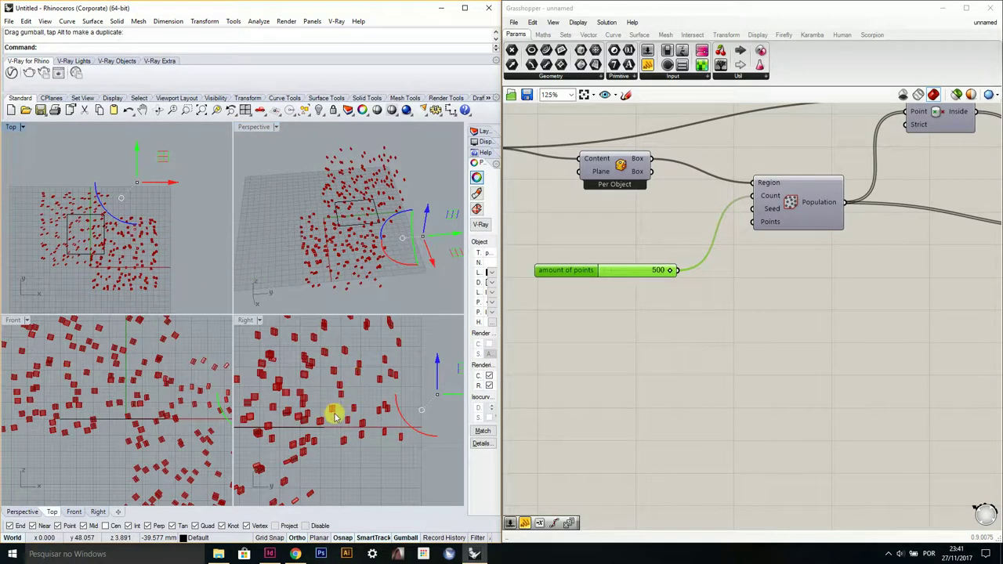
Step: Examine the generated boxes together with the Box component and the plane component feeding its Base input
{"action": "right_click_drag", "start_coordinate": [780, 303], "coordinate": [671, 305]}
{"action": "scroll", "coordinate": [717, 302], "scroll_direction": "down", "scroll_amount": 5}
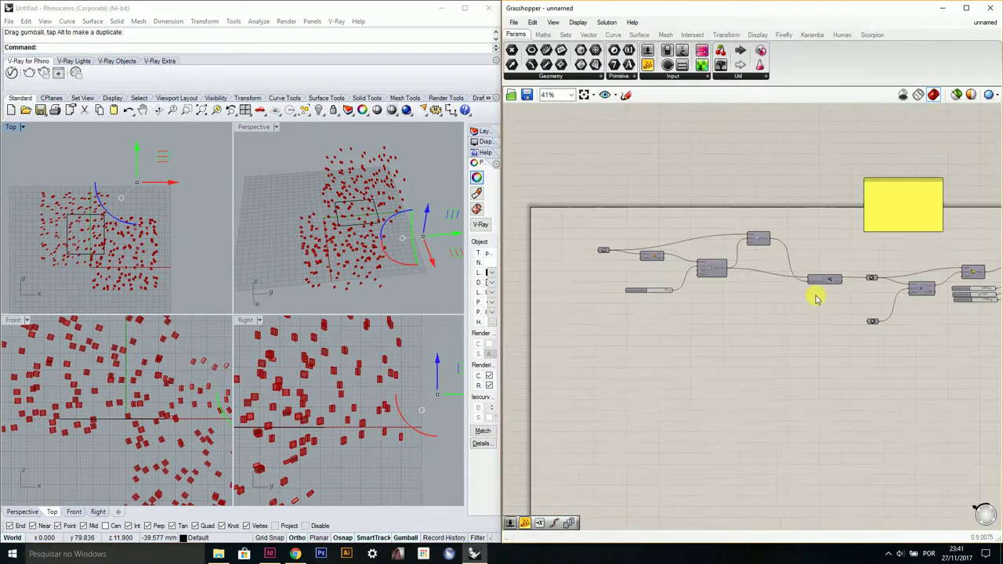
{"action": "scroll", "coordinate": [817, 299], "scroll_direction": "down", "scroll_amount": 1}
{"action": "right_click_drag", "start_coordinate": [989, 302], "coordinate": [837, 305]}
{"action": "scroll", "coordinate": [837, 303], "scroll_direction": "up", "scroll_amount": 4}
{"action": "scroll", "coordinate": [822, 287], "scroll_direction": "up", "scroll_amount": 4}
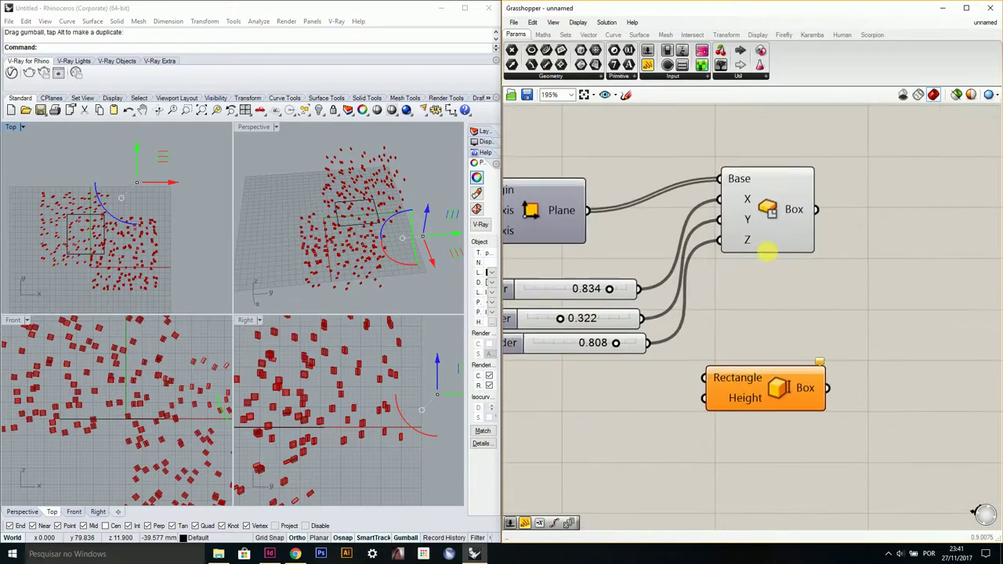
{"action": "left_click", "coordinate": [739, 211]}
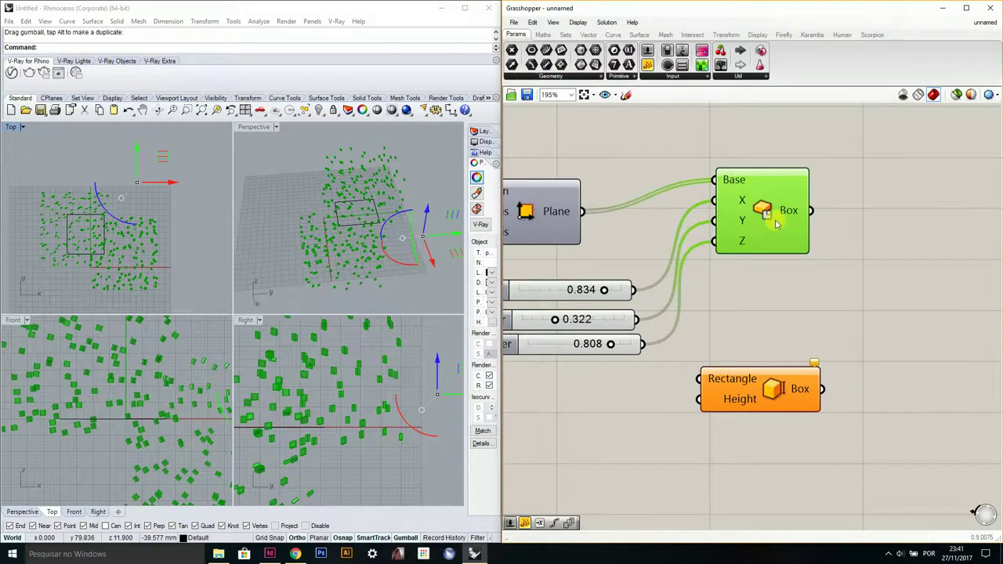
{"action": "right_click_drag", "start_coordinate": [777, 224], "coordinate": [758, 284]}
{"action": "scroll", "coordinate": [437, 239], "scroll_direction": "up", "scroll_amount": 2}
{"action": "right_click_drag", "start_coordinate": [435, 239], "coordinate": [427, 228]}
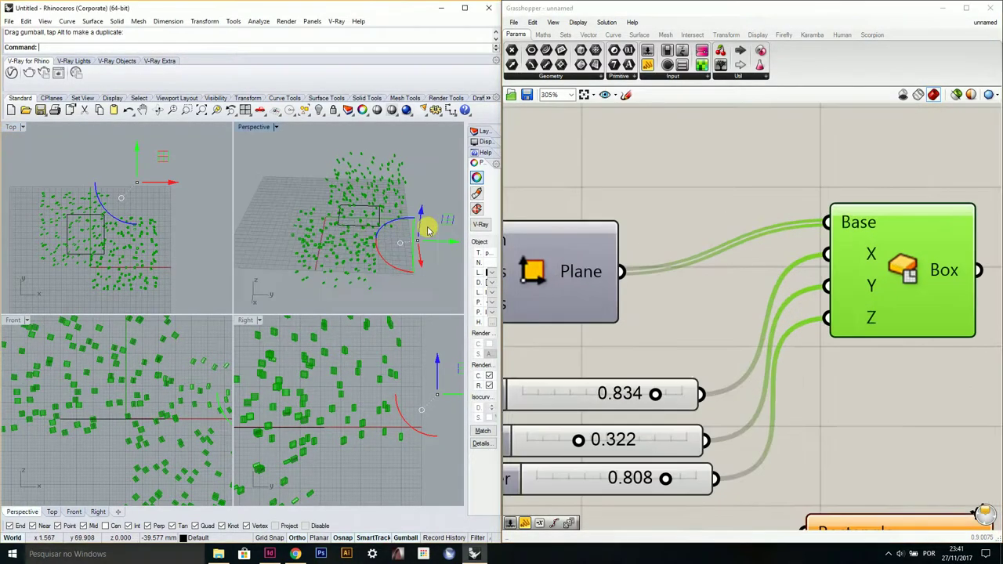
{"action": "right_click_drag", "start_coordinate": [733, 256], "coordinate": [698, 259]}
{"action": "scroll", "coordinate": [390, 236], "scroll_direction": "up", "scroll_amount": 2}
{"action": "right_click_drag", "start_coordinate": [376, 232], "coordinate": [349, 218]}
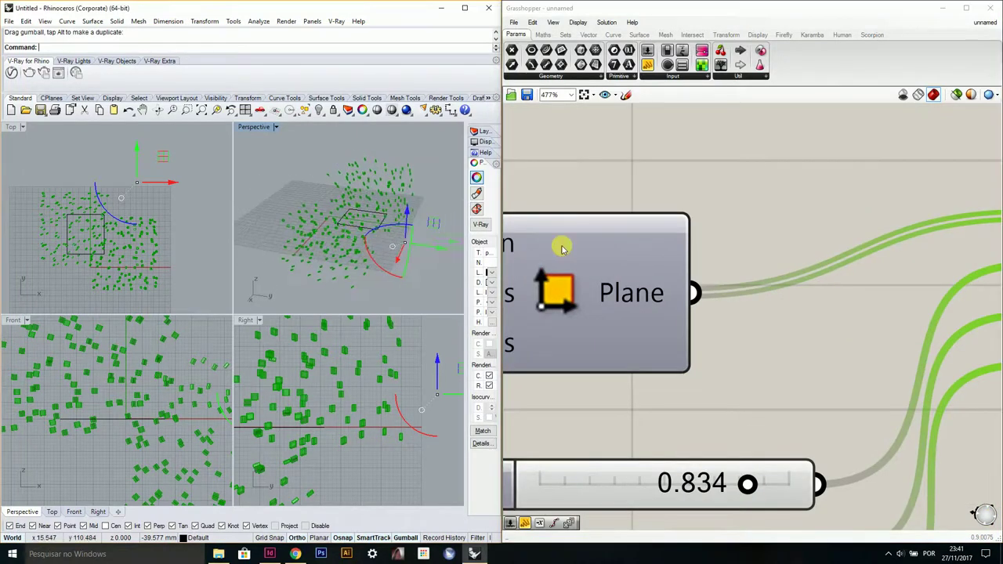
{"action": "right_click_drag", "start_coordinate": [759, 247], "coordinate": [661, 238]}
{"action": "scroll", "coordinate": [662, 239], "scroll_direction": "down", "scroll_amount": 3}
{"action": "right_click_drag", "start_coordinate": [776, 232], "coordinate": [722, 234]}
{"action": "left_click", "coordinate": [431, 240]}
{"action": "right_click_drag", "start_coordinate": [424, 243], "coordinate": [378, 248]}
{"action": "scroll", "coordinate": [392, 259], "scroll_direction": "up", "scroll_amount": 4}
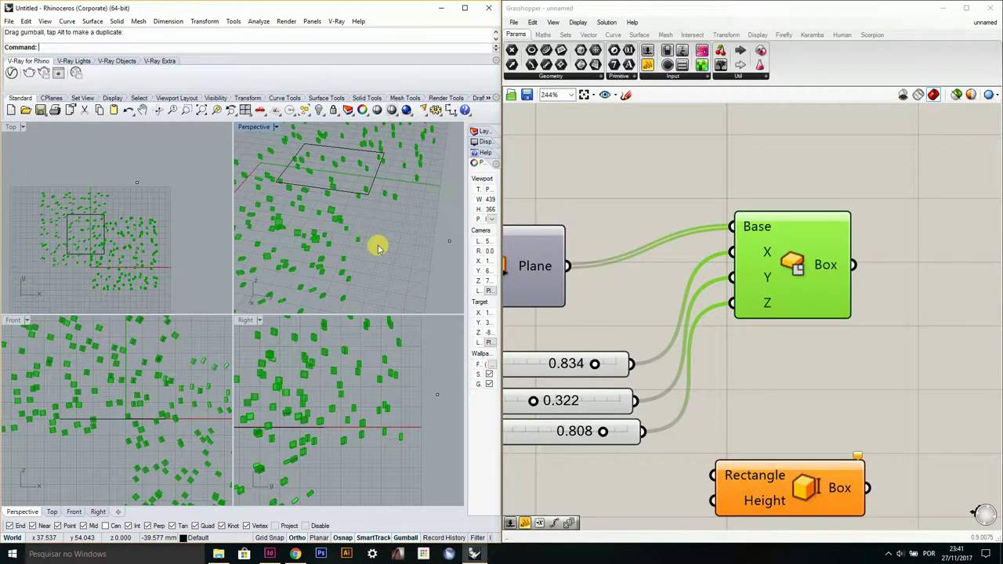
{"action": "left_click", "coordinate": [615, 36]}
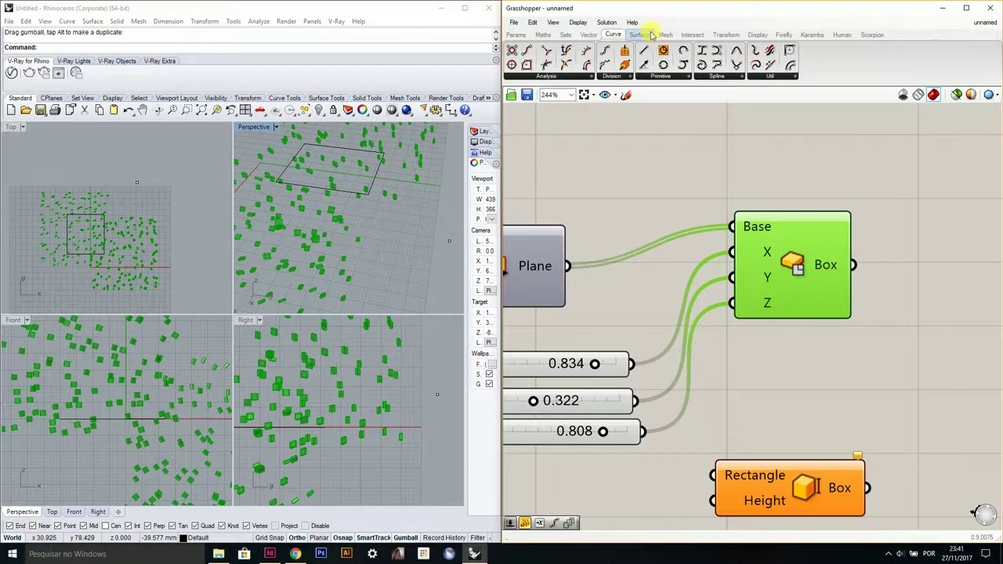
{"action": "left_click", "coordinate": [644, 35]}
{"action": "left_click", "coordinate": [668, 36]}
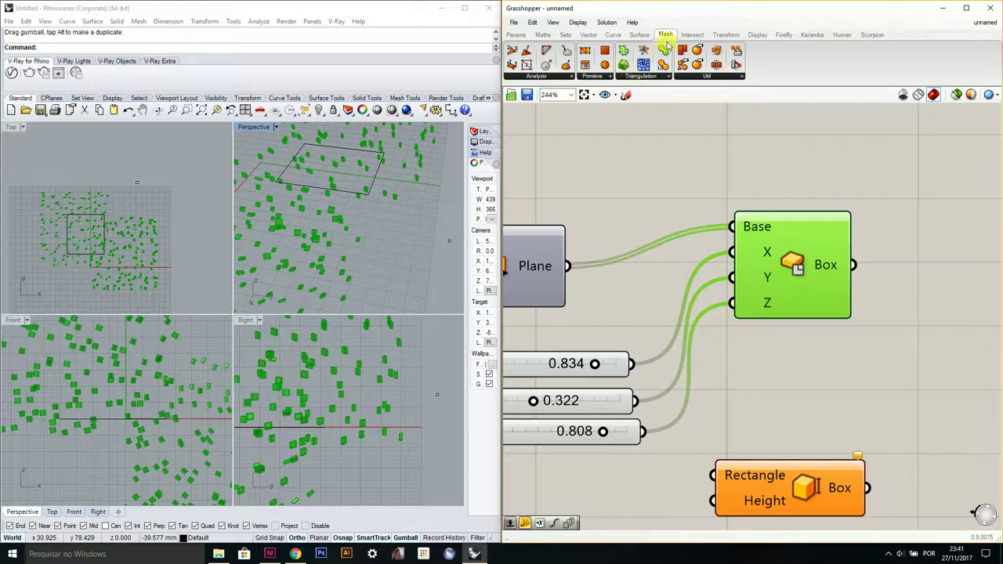
{"action": "left_click", "coordinate": [641, 35]}
{"action": "left_click", "coordinate": [613, 35]}
{"action": "left_click", "coordinate": [588, 35]}
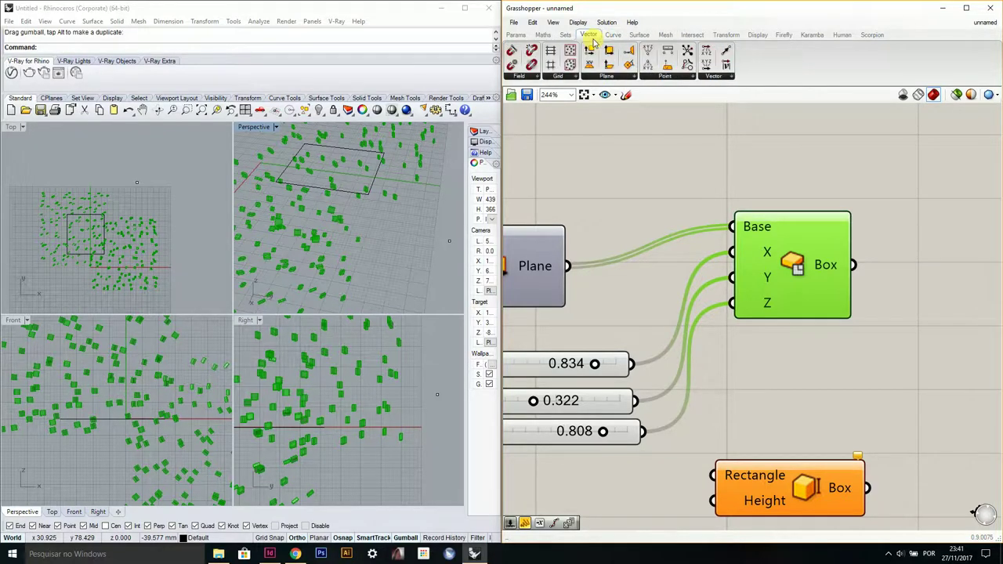
Step: Add a Polygon component above the Box component and connect the oriented planes to its Plane input
{"action": "double_click", "coordinate": [663, 153]}
{"action": "type", "text": "Pl"}
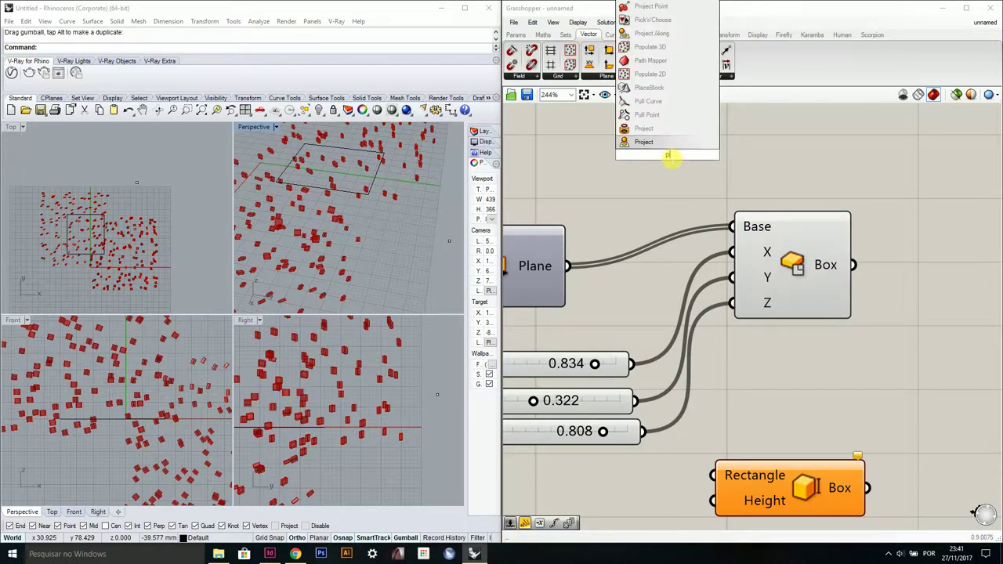
{"action": "key", "text": "BackSpace"}
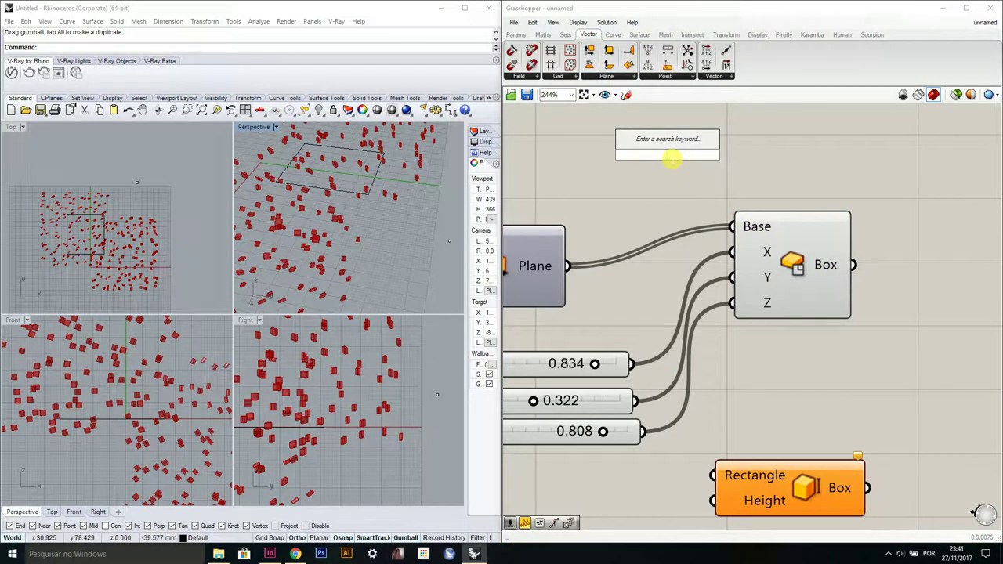
{"action": "type", "text": "pol"}
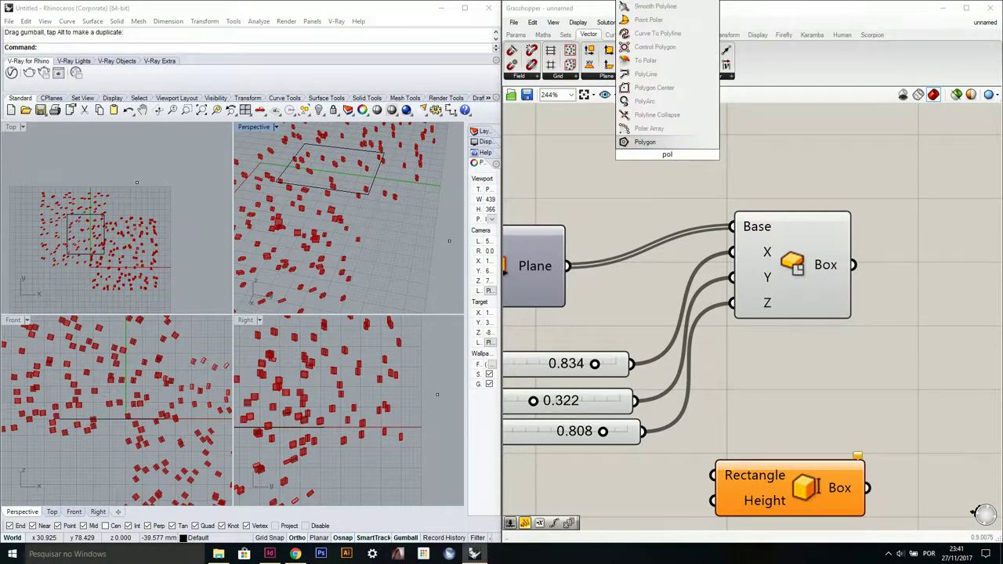
{"action": "left_click", "coordinate": [659, 144]}
{"action": "left_click_drag", "start_coordinate": [708, 197], "coordinate": [751, 225]}
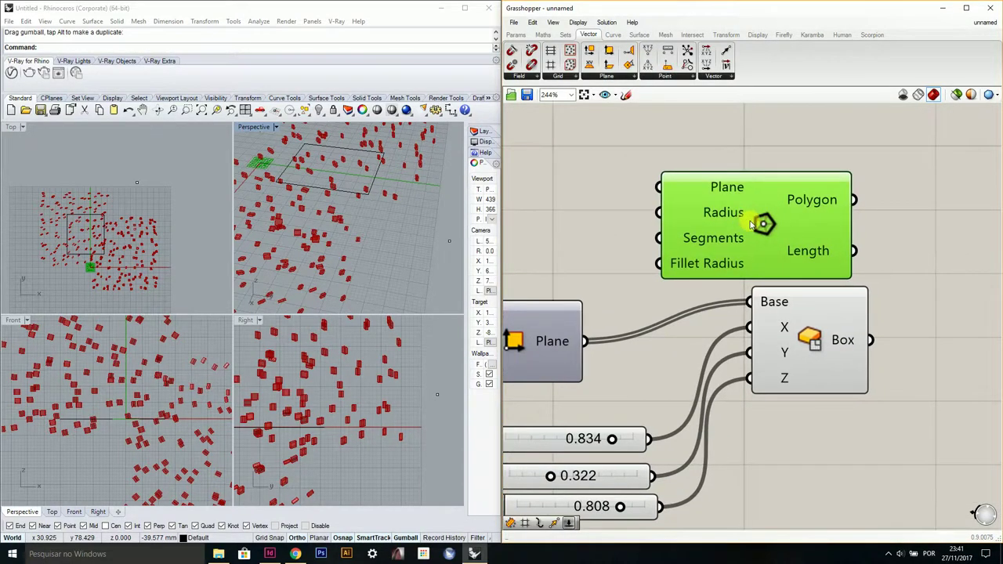
{"action": "right_click_drag", "start_coordinate": [746, 224], "coordinate": [759, 230]}
{"action": "right_click_drag", "start_coordinate": [659, 235], "coordinate": [710, 253]}
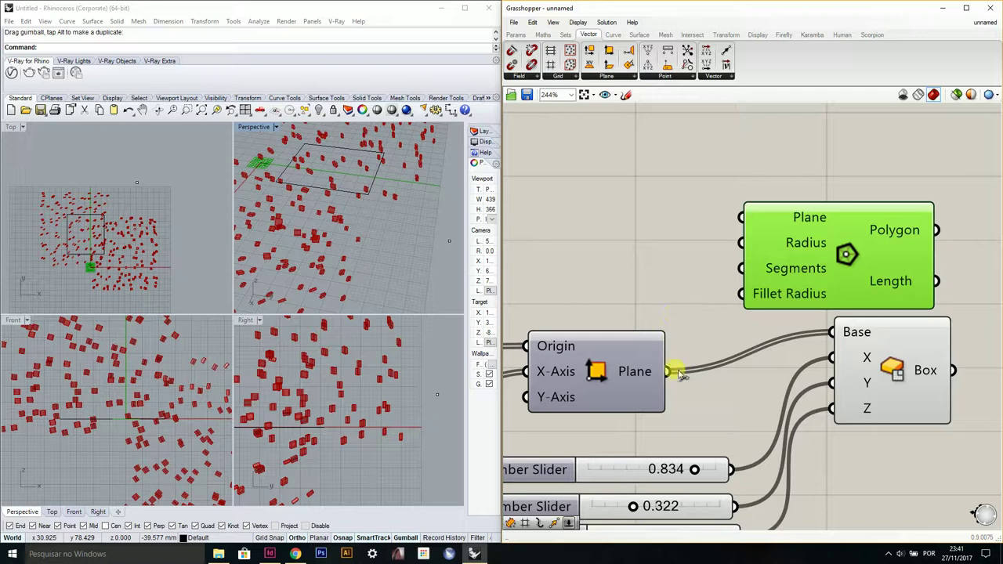
{"action": "left_click_drag", "start_coordinate": [679, 374], "coordinate": [741, 217]}
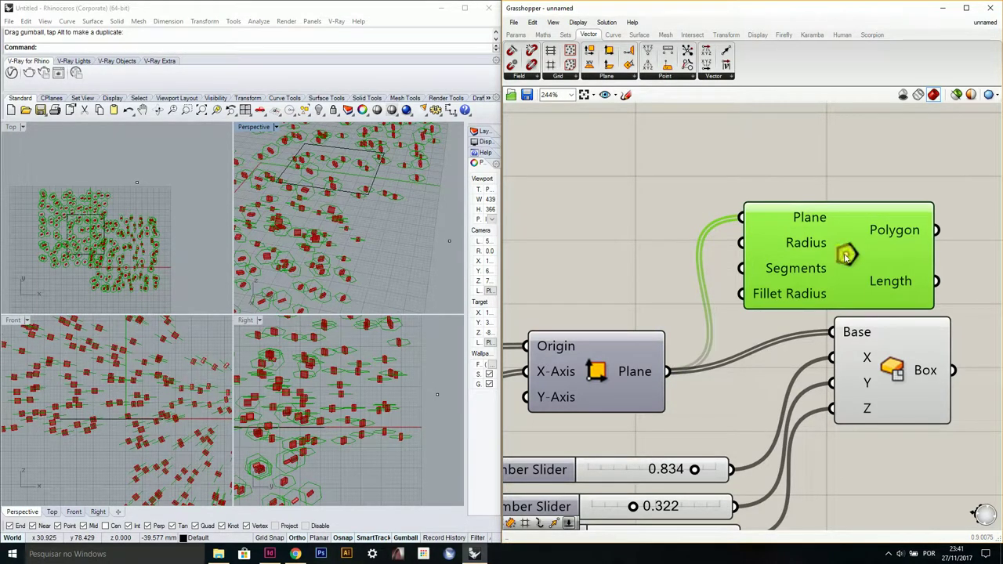
Step: Move the Polygon and Box components farther apart on the canvas
{"action": "left_click_drag", "start_coordinate": [846, 258], "coordinate": [886, 191]}
{"action": "right_click_drag", "start_coordinate": [874, 204], "coordinate": [850, 239]}
{"action": "scroll", "coordinate": [416, 243], "scroll_direction": "up", "scroll_amount": 5}
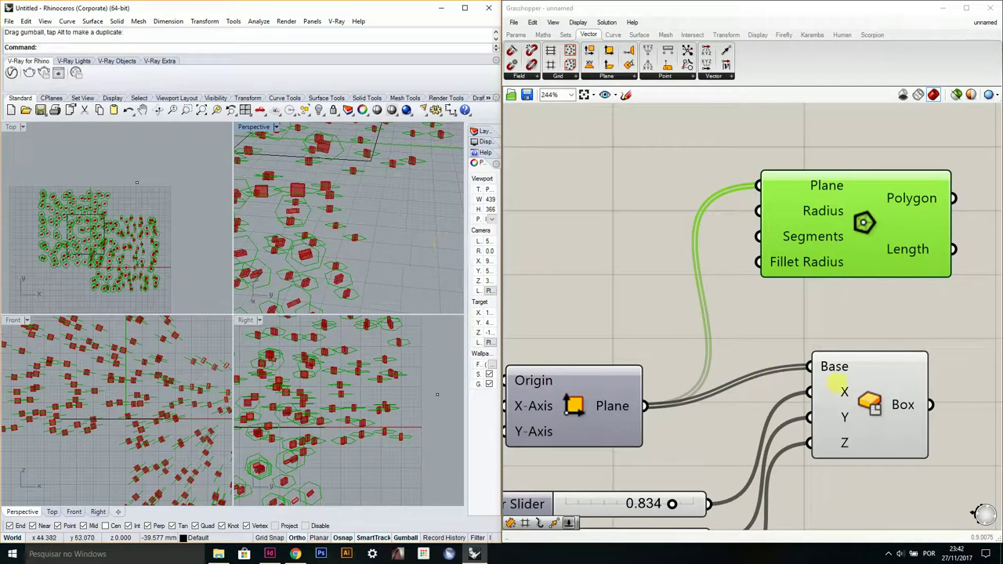
{"action": "left_click_drag", "start_coordinate": [860, 382], "coordinate": [871, 416]}
{"action": "right_click_drag", "start_coordinate": [863, 393], "coordinate": [836, 365]}
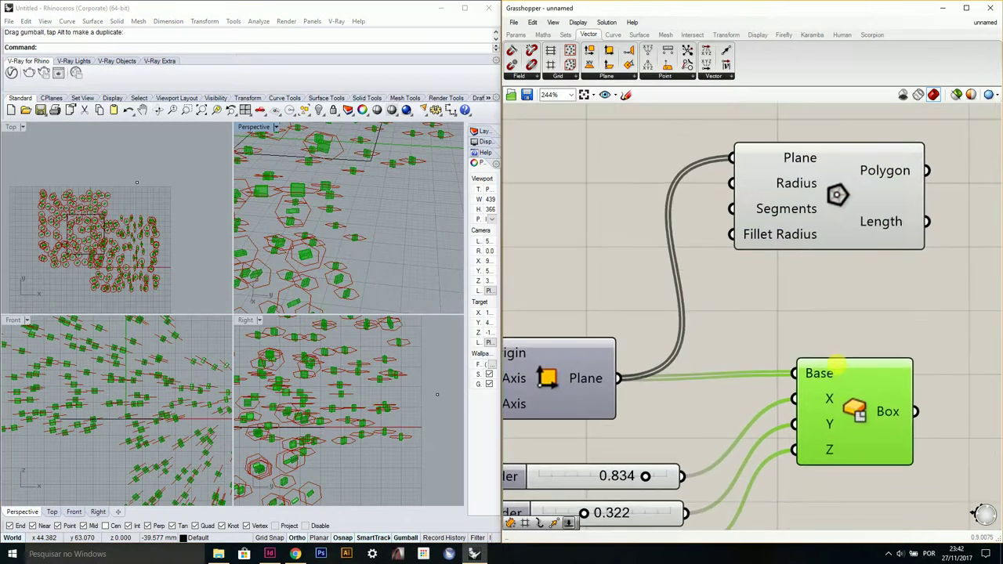
Step: Add a number slider with a value of 10 beside the Polygon component
{"action": "left_click", "coordinate": [551, 252]}
{"action": "double_click", "coordinate": [551, 253]}
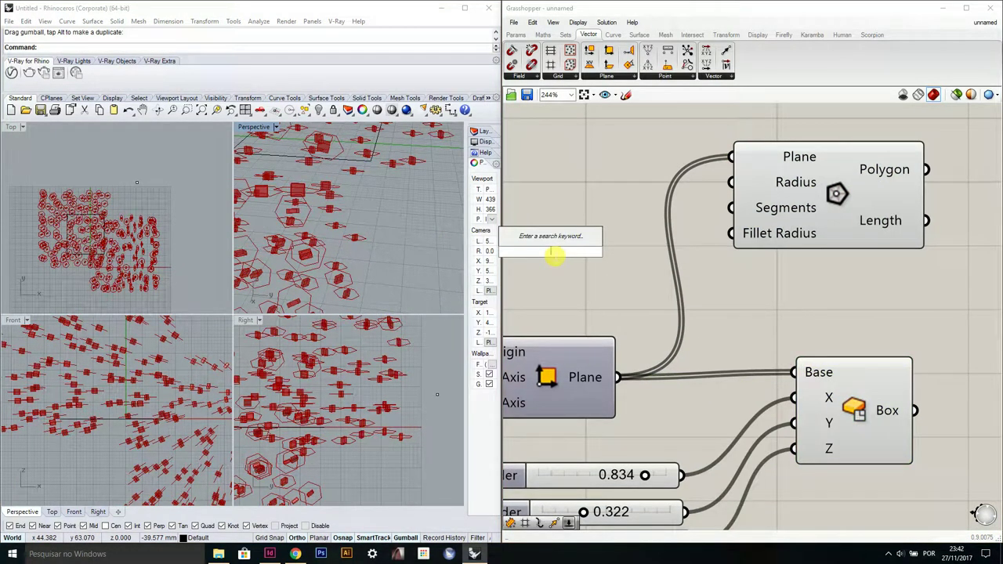
{"action": "type", "text": "10"}
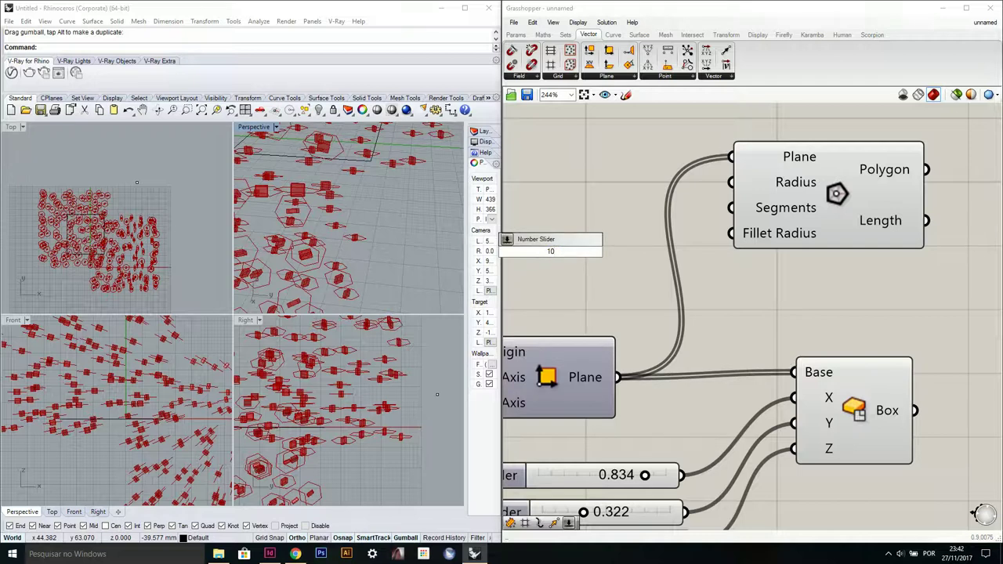
{"action": "key", "text": "Return"}
{"action": "left_click_drag", "start_coordinate": [594, 249], "coordinate": [563, 219]}
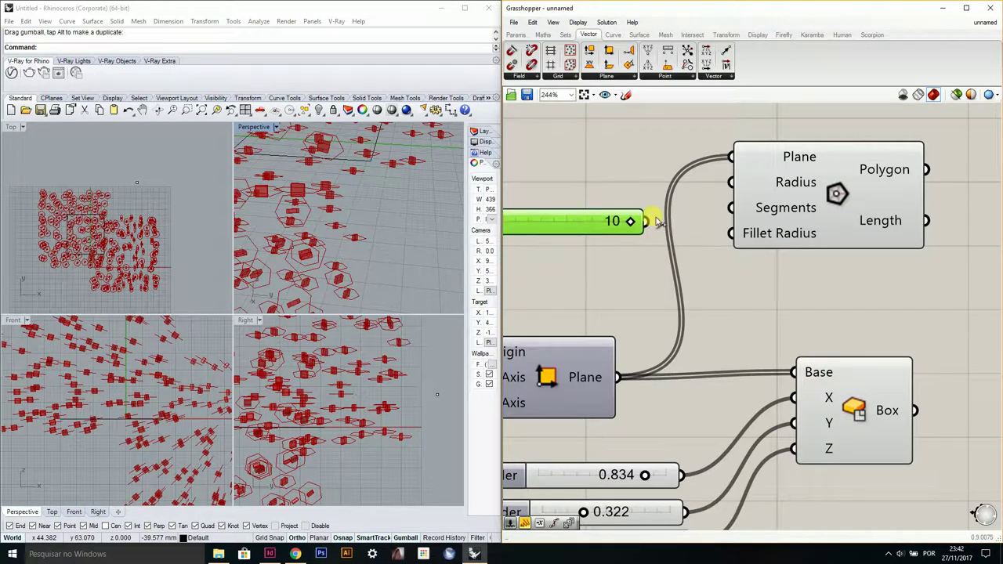
Step: Connect the new slider to the Polygon's Radius input and set the radius to 2
{"action": "left_click_drag", "start_coordinate": [645, 221], "coordinate": [740, 188]}
{"action": "right_click_drag", "start_coordinate": [740, 188], "coordinate": [863, 188]}
{"action": "left_click_drag", "start_coordinate": [755, 221], "coordinate": [692, 166]}
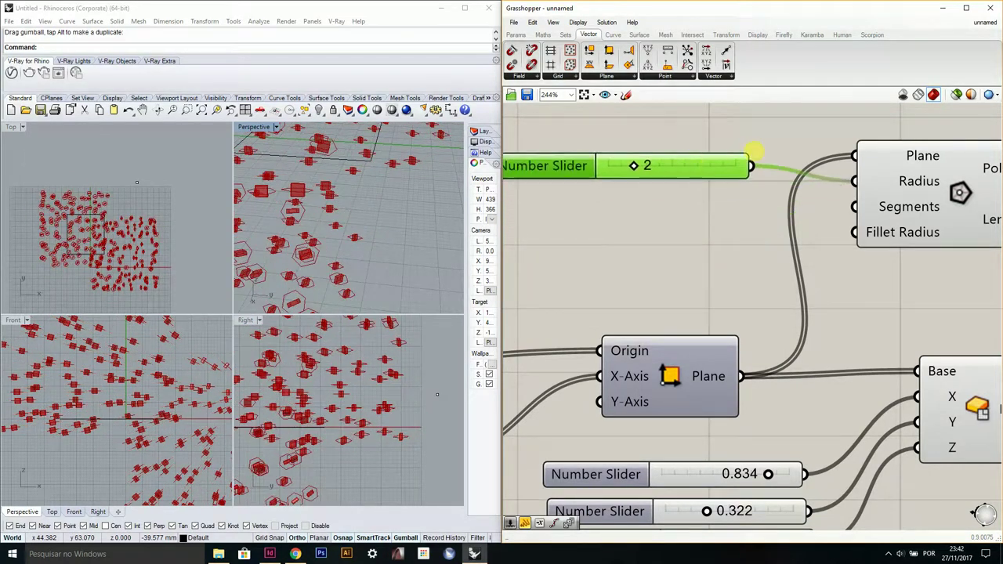
{"action": "scroll", "coordinate": [755, 157], "scroll_direction": "down", "scroll_amount": 1}
{"action": "right_click_drag", "start_coordinate": [755, 157], "coordinate": [698, 178]}
{"action": "right_click_drag", "start_coordinate": [398, 203], "coordinate": [515, 245]}
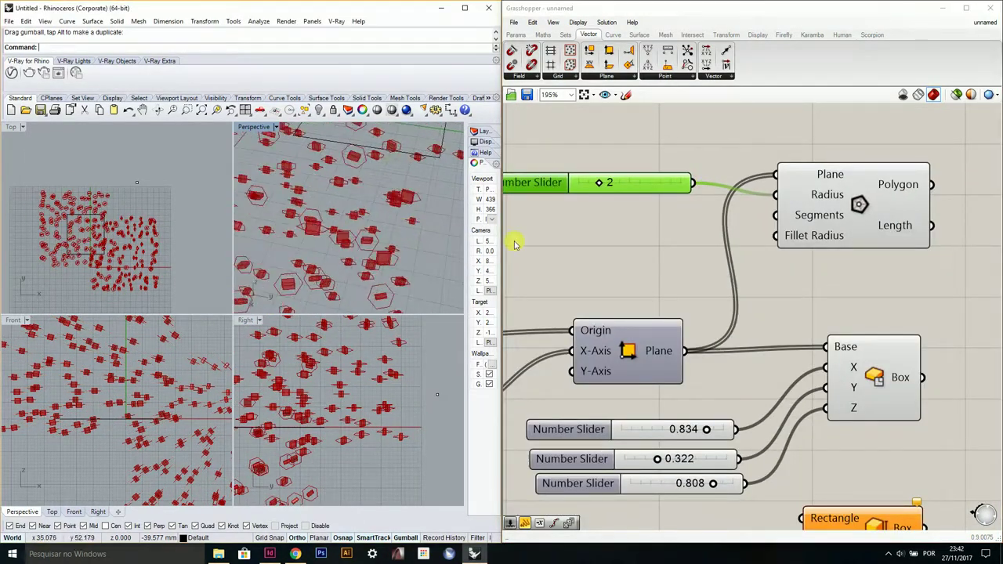
Step: Add an Extrude component next to the Polygon component's outputs
{"action": "right_click_drag", "start_coordinate": [729, 222], "coordinate": [678, 232]}
{"action": "right_click_drag", "start_coordinate": [812, 244], "coordinate": [779, 225]}
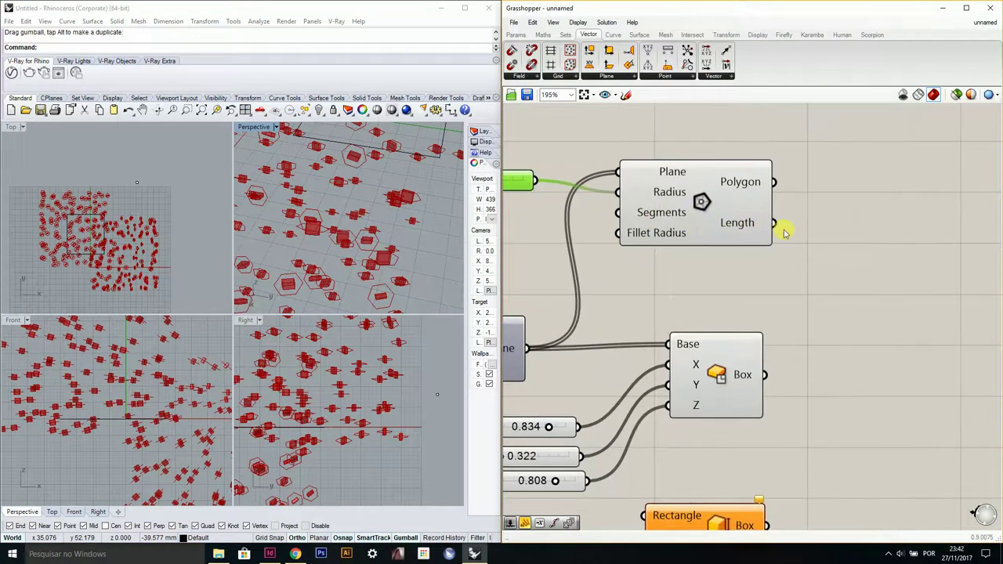
{"action": "double_click", "coordinate": [853, 220]}
{"action": "type", "text": "ext"}
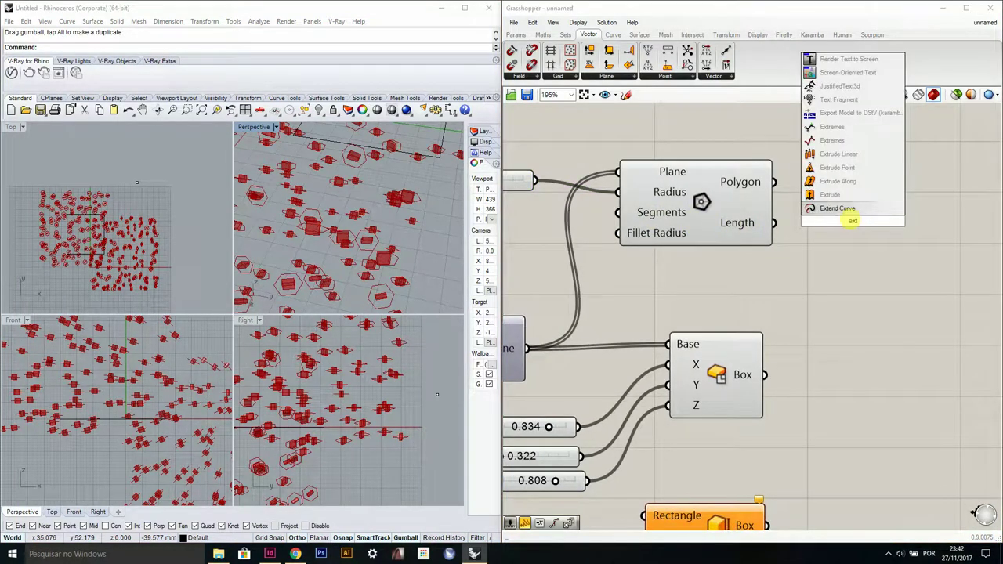
{"action": "left_click", "coordinate": [834, 196]}
{"action": "left_click_drag", "start_coordinate": [838, 231], "coordinate": [894, 200]}
{"action": "scroll", "coordinate": [757, 290], "scroll_direction": "down", "scroll_amount": 2}
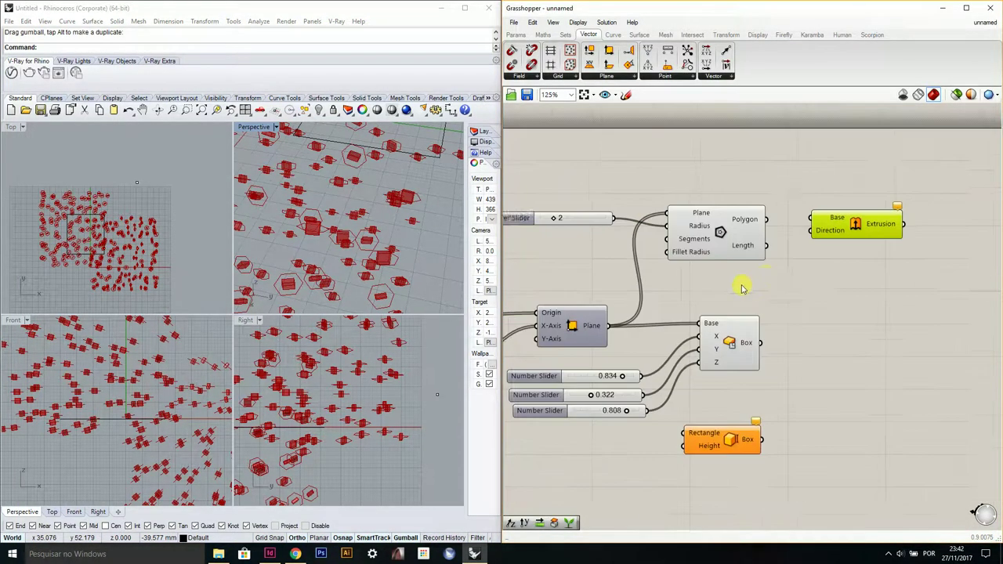
{"action": "right_click_drag", "start_coordinate": [741, 288], "coordinate": [792, 265]}
{"action": "right_click_drag", "start_coordinate": [699, 303], "coordinate": [768, 296]}
{"action": "double_click", "coordinate": [770, 287]}
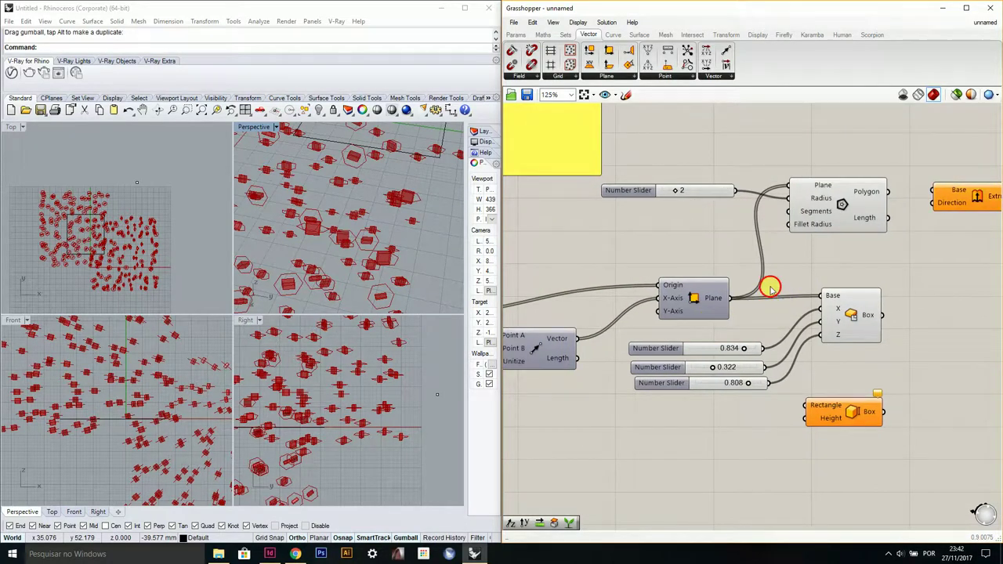
{"action": "type", "text": "dec"}
Step: Connect the Polygon output to the Extrude component's Base input and move the Box component lower on the canvas
{"action": "right_click_drag", "start_coordinate": [892, 279], "coordinate": [762, 262]}
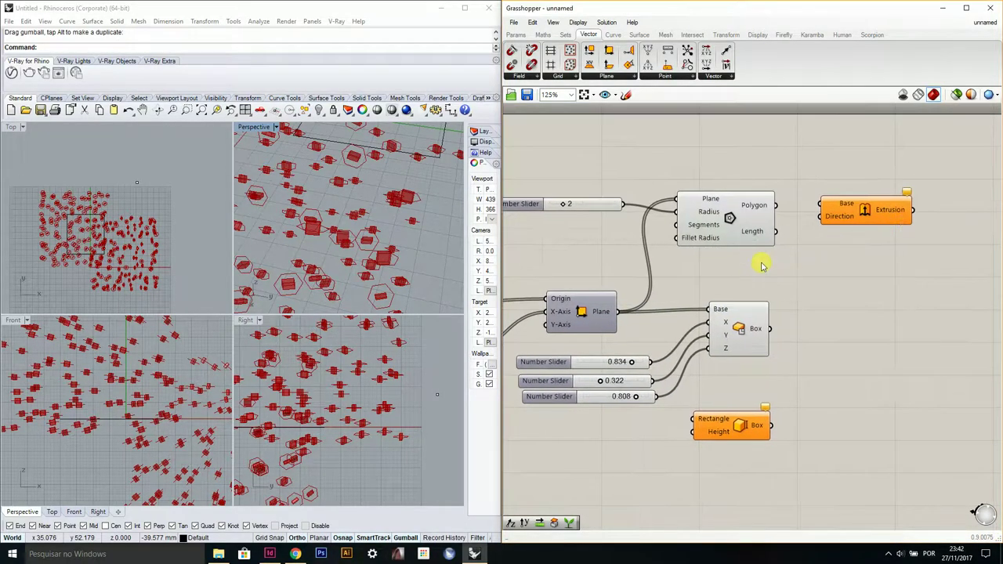
{"action": "scroll", "coordinate": [761, 262], "scroll_direction": "up", "scroll_amount": 1}
{"action": "left_click", "coordinate": [746, 204]}
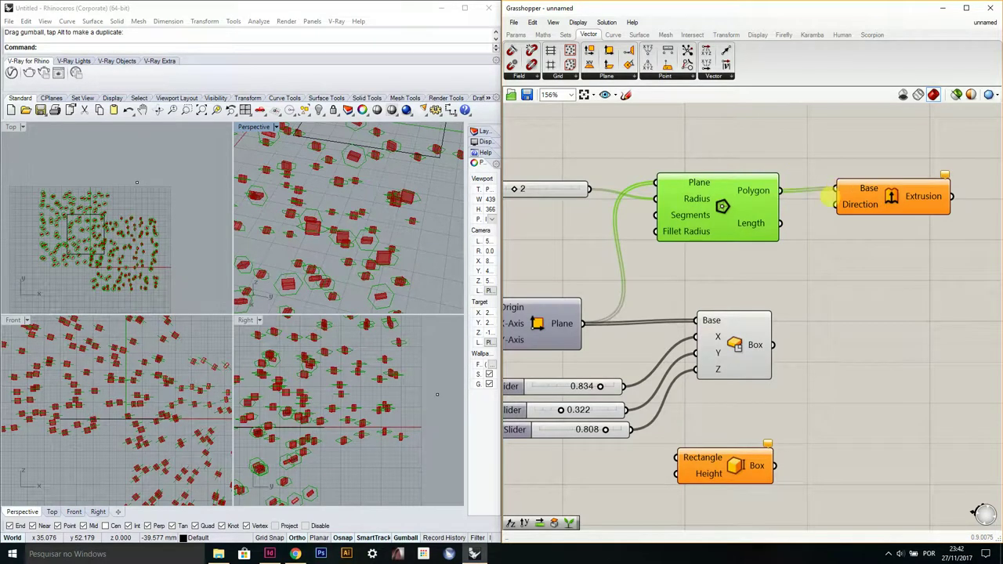
{"action": "left_click_drag", "start_coordinate": [743, 340], "coordinate": [775, 381]}
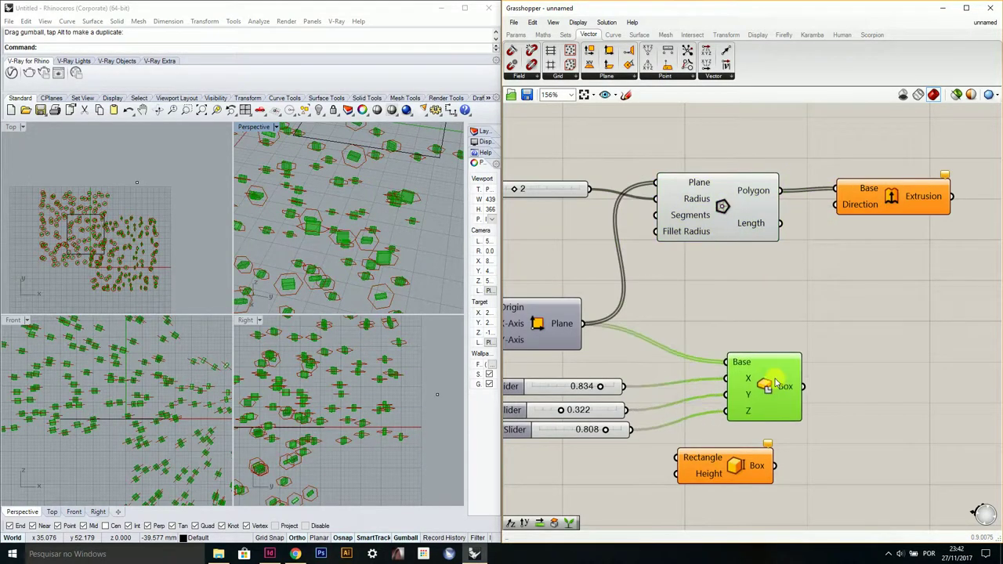
{"action": "double_click", "coordinate": [739, 308]}
{"action": "type", "text": "y"}
{"action": "left_click", "coordinate": [824, 336]}
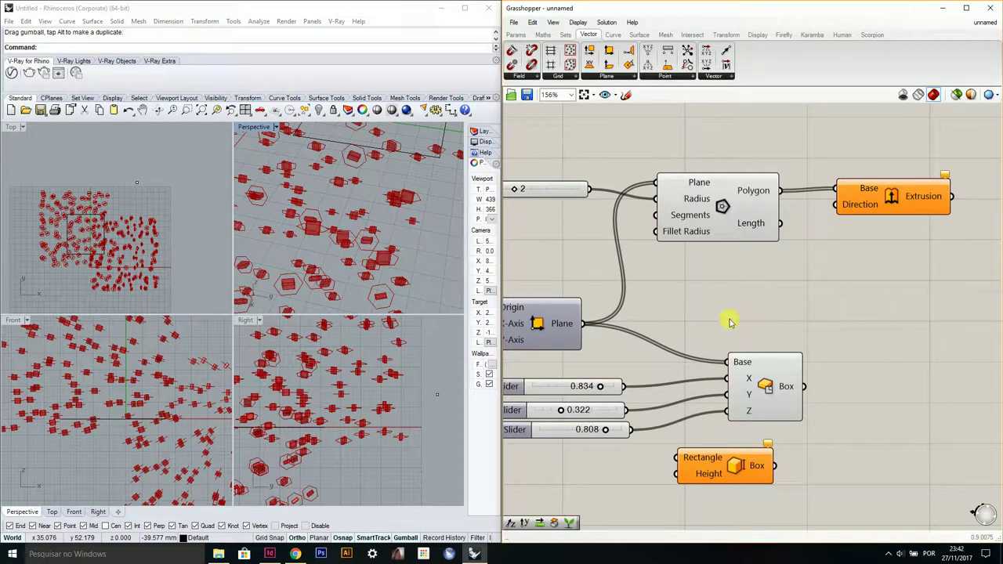
{"action": "double_click", "coordinate": [729, 322]}
{"action": "scroll", "coordinate": [385, 449], "scroll_direction": "up", "scroll_amount": 2}
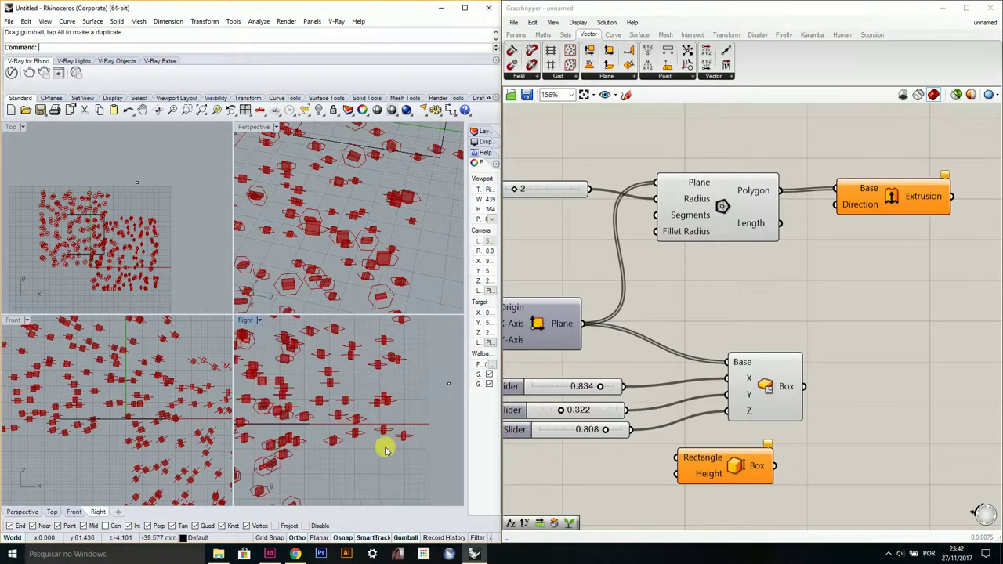
{"action": "scroll", "coordinate": [392, 443], "scroll_direction": "up", "scroll_amount": 2}
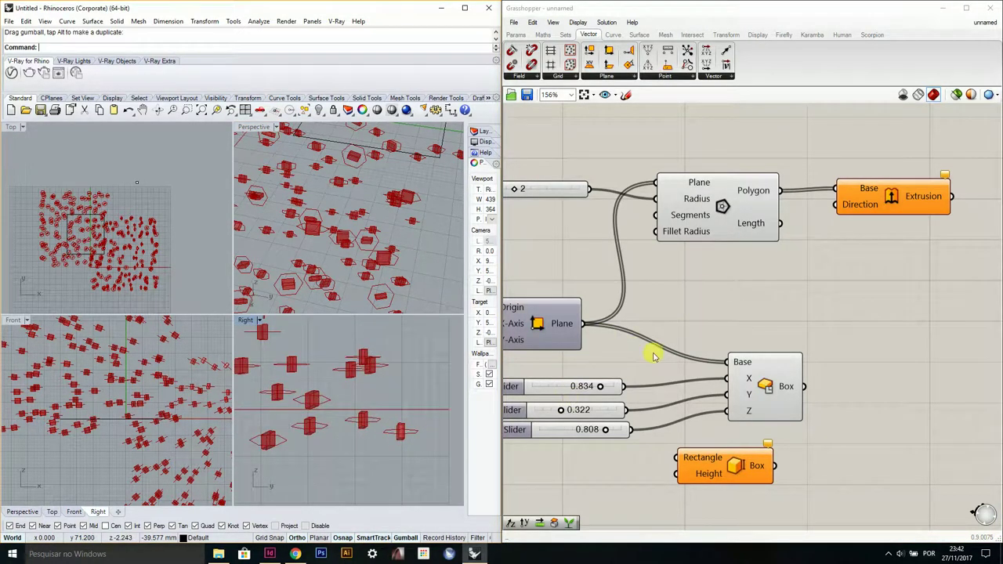
Step: Add a Deconstruct Plane component below the Polygon component and connect the constructed Plane output to its Plane input
{"action": "double_click", "coordinate": [739, 315]}
{"action": "type", "text": "decon"}
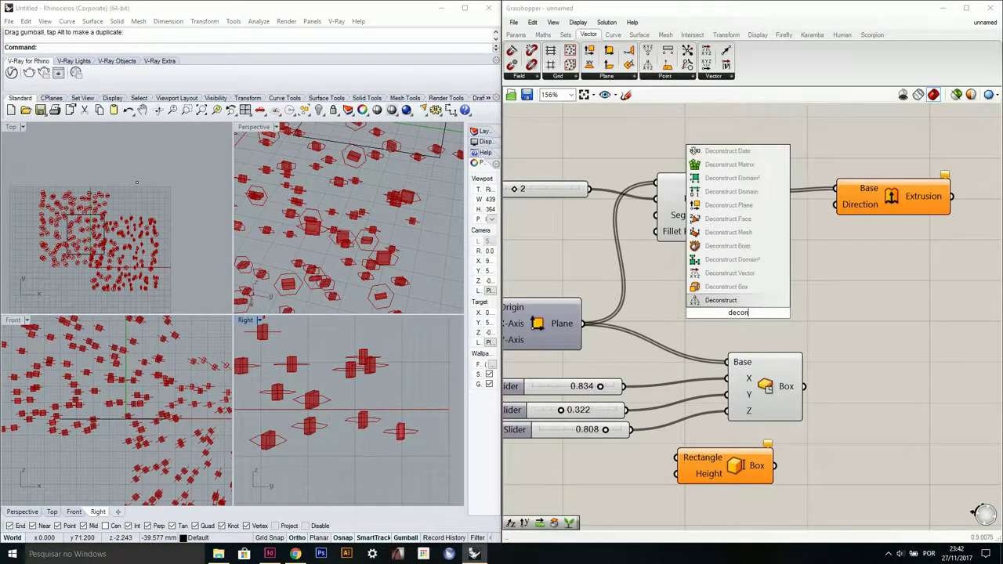
{"action": "left_click", "coordinate": [733, 205]}
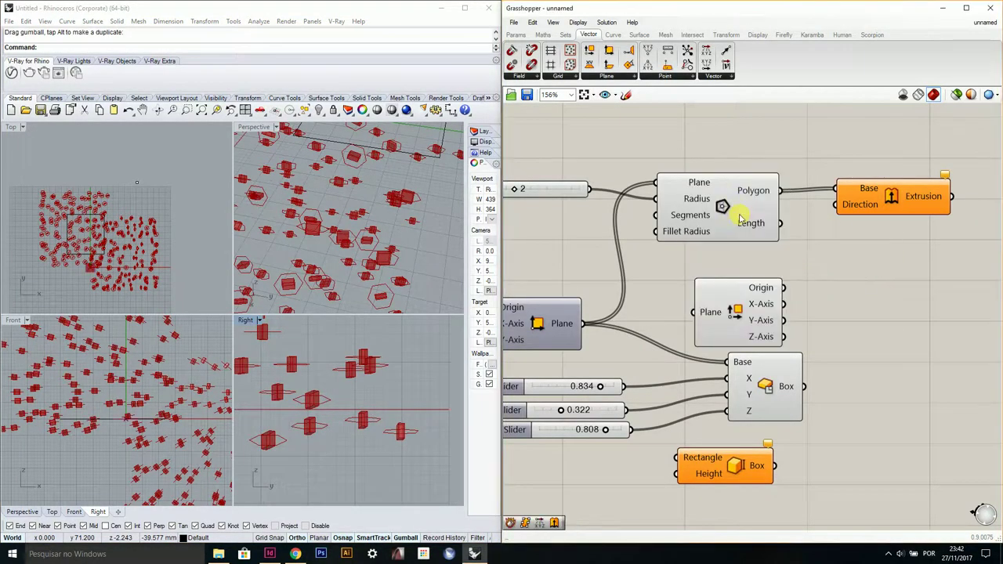
{"action": "left_click_drag", "start_coordinate": [692, 320], "coordinate": [693, 313]}
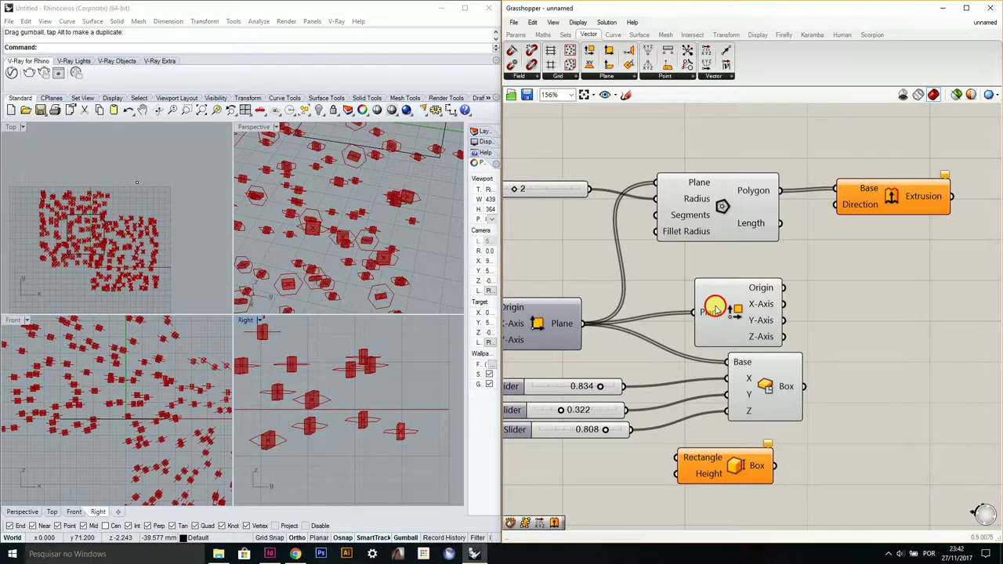
{"action": "left_click_drag", "start_coordinate": [772, 322], "coordinate": [729, 312]}
Step: Connect the Z-Axis output of Deconstruct Plane to the Extrude component's Direction input and reposition the Extrude component
{"action": "mouse_move", "coordinate": [728, 331]}
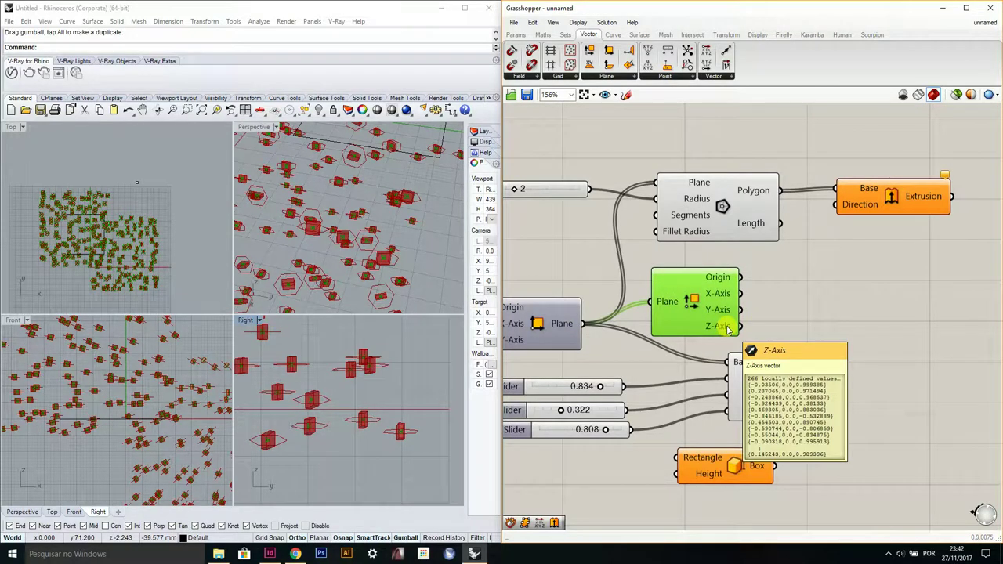
{"action": "left_click_drag", "start_coordinate": [741, 328], "coordinate": [839, 217]}
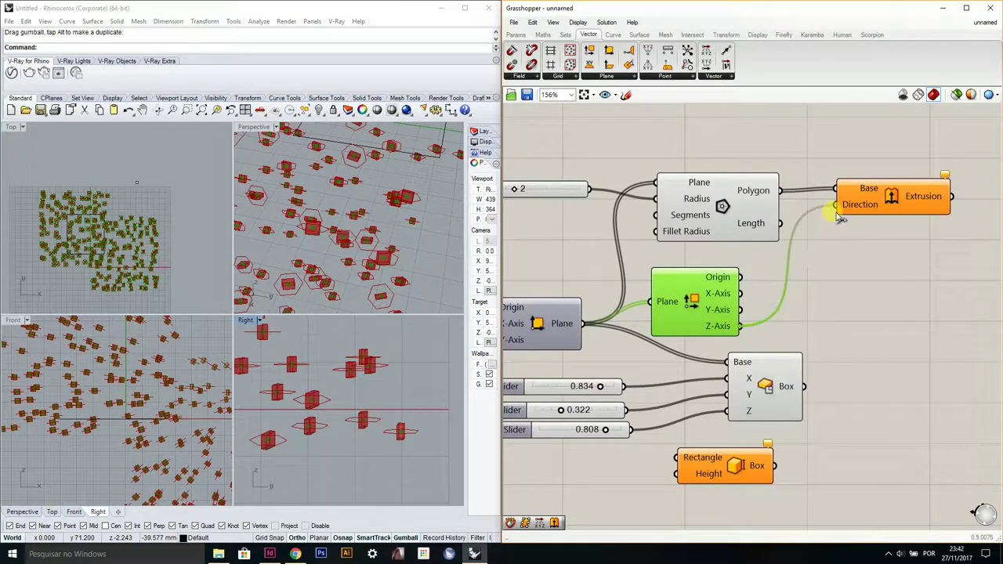
{"action": "left_click_drag", "start_coordinate": [886, 196], "coordinate": [923, 232]}
Step: Move the Center Box component slightly lower and turn off its preview
{"action": "right_click_drag", "start_coordinate": [787, 307], "coordinate": [822, 285]}
{"action": "right_click_drag", "start_coordinate": [758, 304], "coordinate": [708, 264]}
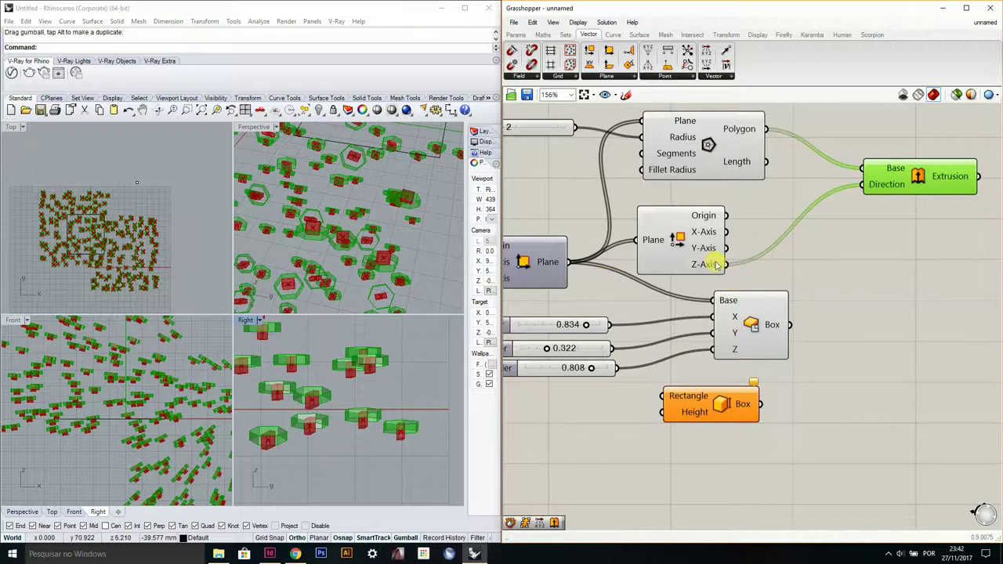
{"action": "left_click_drag", "start_coordinate": [759, 329], "coordinate": [759, 346]}
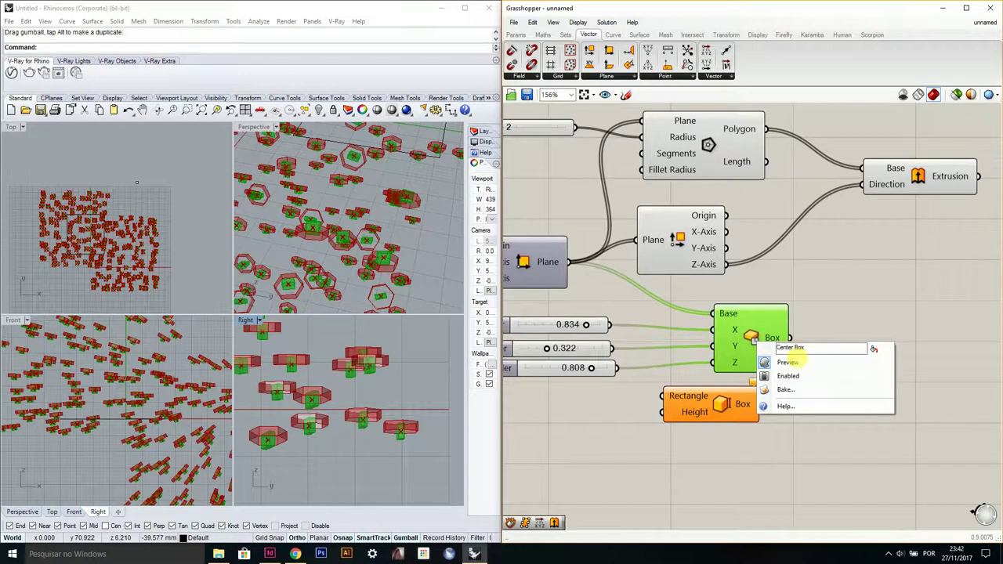
{"action": "right_click_drag", "start_coordinate": [419, 251], "coordinate": [407, 223]}
Step: Add a Multiplication component beside Deconstruct Plane and connect the Z-Axis output to its A input
{"action": "right_click_drag", "start_coordinate": [821, 266], "coordinate": [758, 285]}
{"action": "double_click", "coordinate": [758, 282]}
{"action": "type", "text": "mul"}
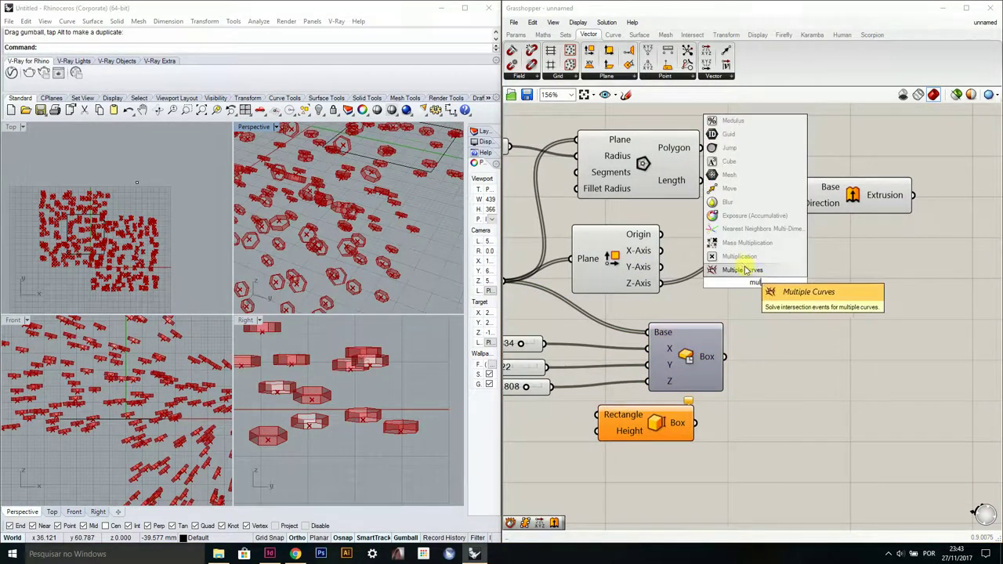
{"action": "left_click", "coordinate": [737, 256]}
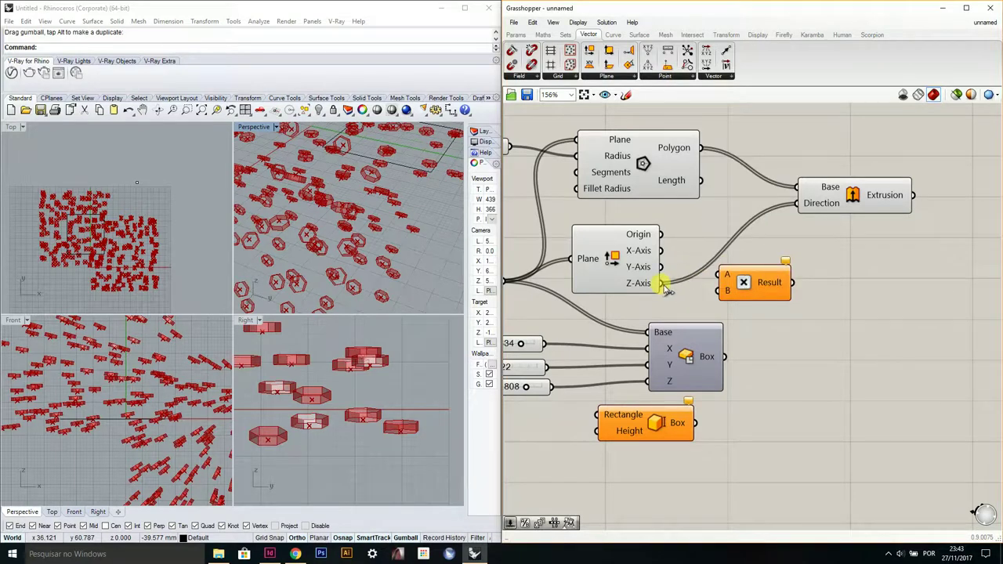
{"action": "left_click_drag", "start_coordinate": [663, 287], "coordinate": [722, 275]}
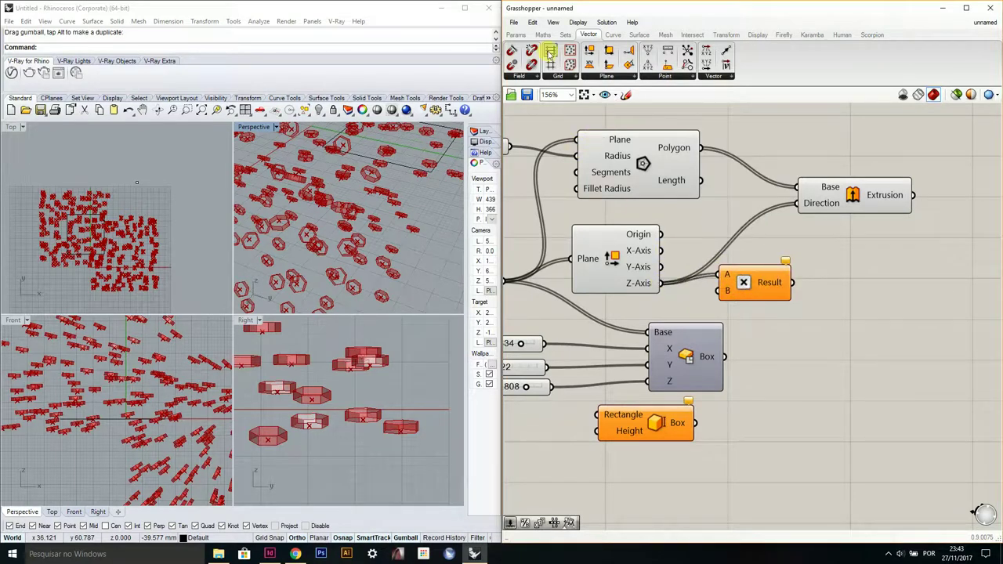
Step: Add a number slider with a value of 2 and connect it to the Multiplication component's B input
{"action": "left_click", "coordinate": [525, 36]}
{"action": "double_click", "coordinate": [787, 307]}
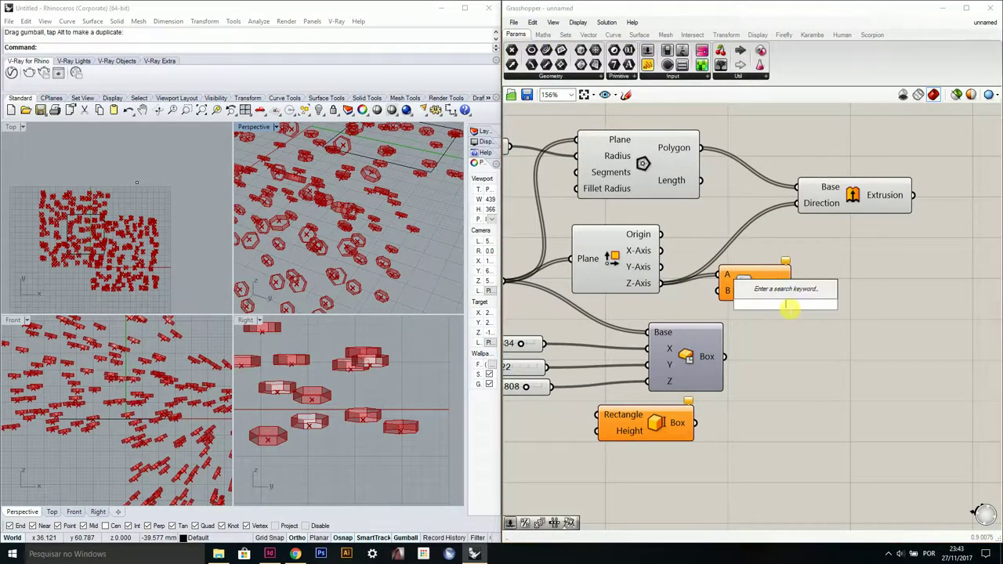
{"action": "type", "text": "2"}
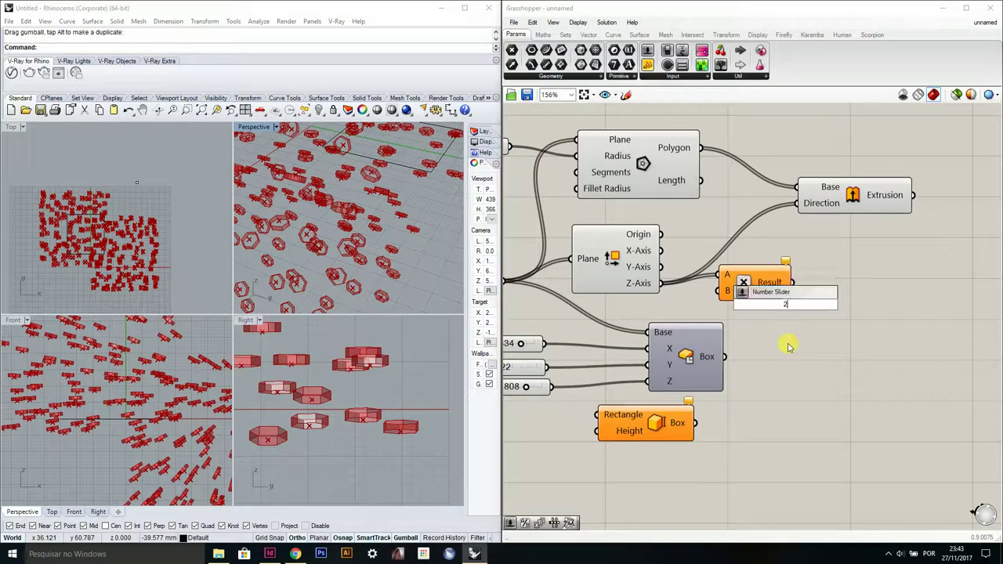
{"action": "left_click", "coordinate": [787, 296]}
{"action": "left_click_drag", "start_coordinate": [803, 306], "coordinate": [617, 324]}
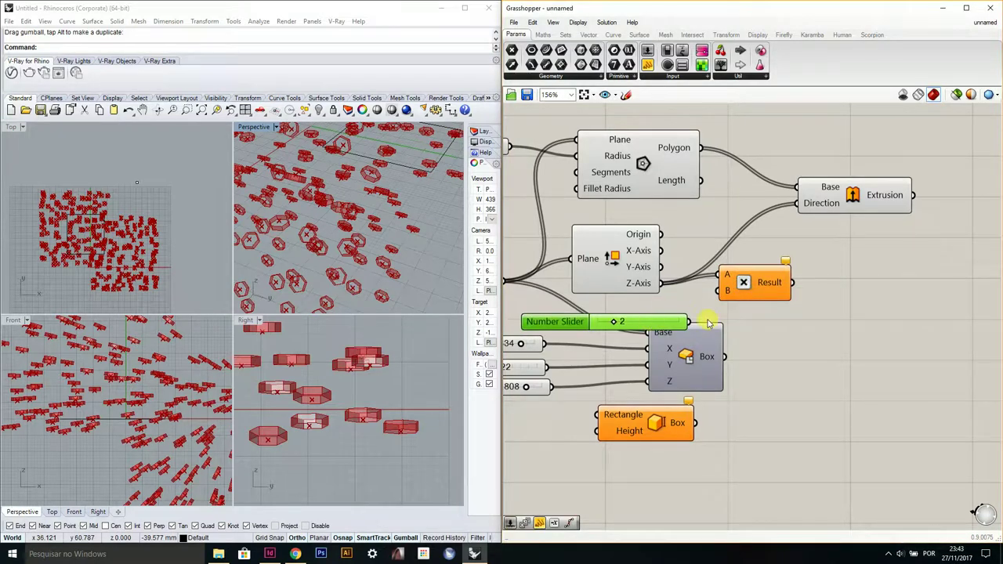
{"action": "left_click_drag", "start_coordinate": [700, 329], "coordinate": [716, 291]}
Step: Replace the Extrude component's Direction source with the multiplication Result and set the multiplier slider to 1
{"action": "left_click_drag", "start_coordinate": [793, 282], "coordinate": [801, 216]}
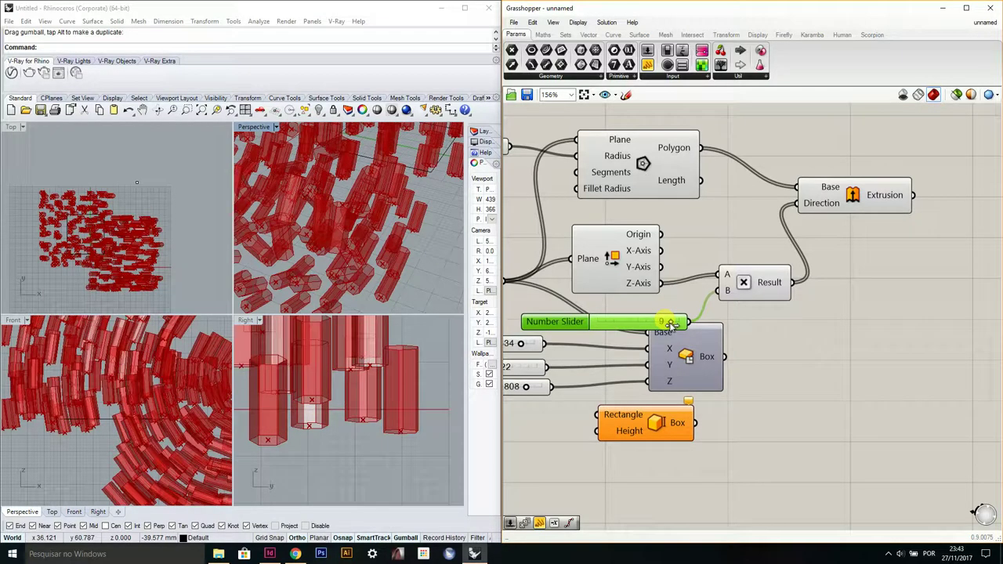
{"action": "left_click_drag", "start_coordinate": [662, 326], "coordinate": [627, 331]}
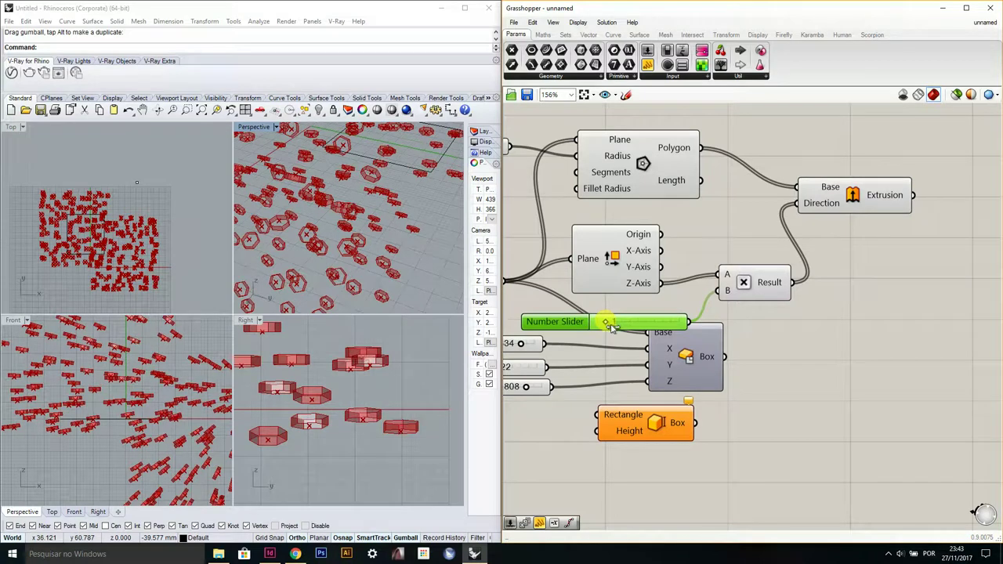
Step: Add a Cap Holes component after Extrude and connect the Extrusion output to its Brep input
{"action": "scroll", "coordinate": [921, 241], "scroll_direction": "up", "scroll_amount": 3}
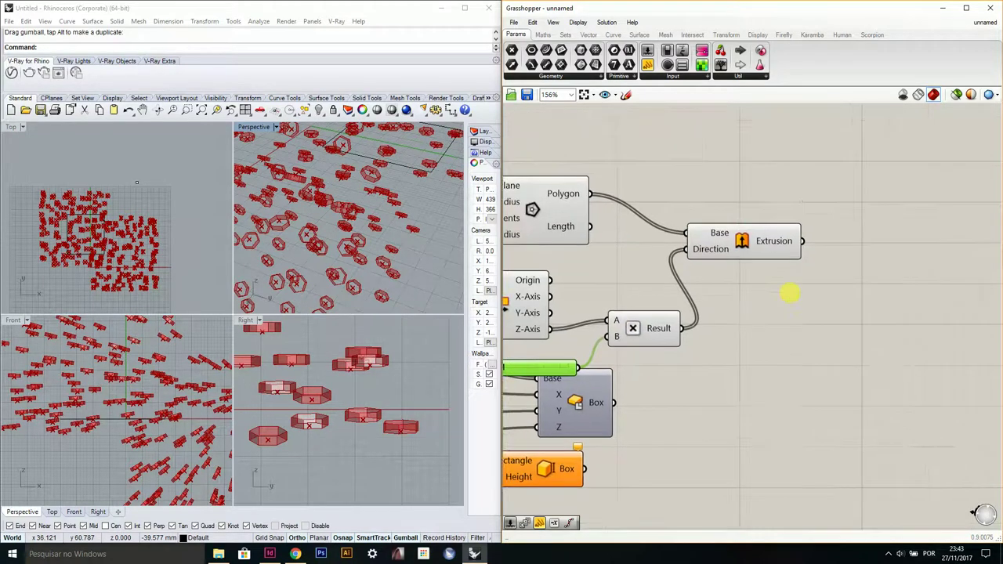
{"action": "double_click", "coordinate": [828, 264]}
{"action": "type", "text": "cap"}
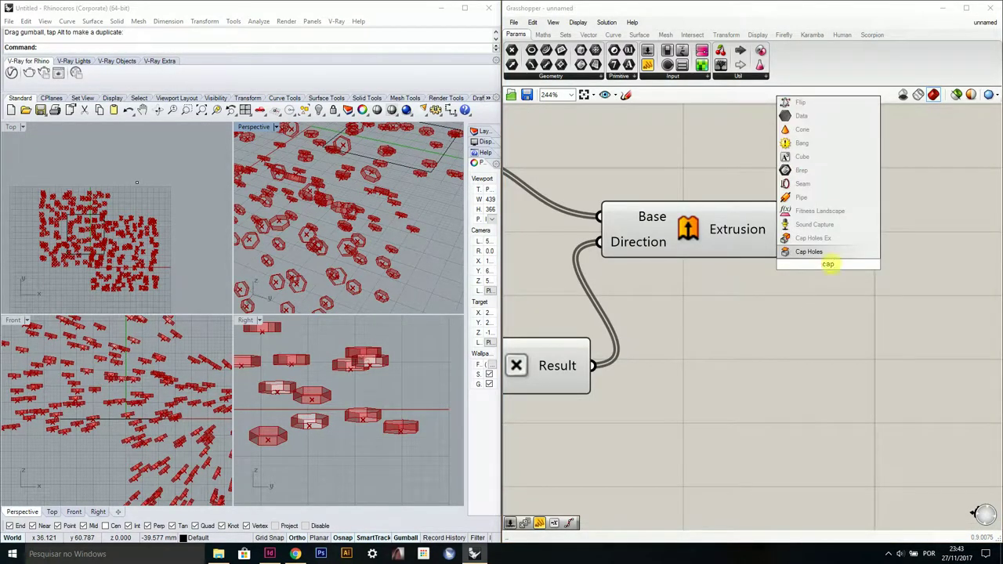
{"action": "left_click", "coordinate": [832, 251]}
{"action": "left_click_drag", "start_coordinate": [788, 232], "coordinate": [876, 274]}
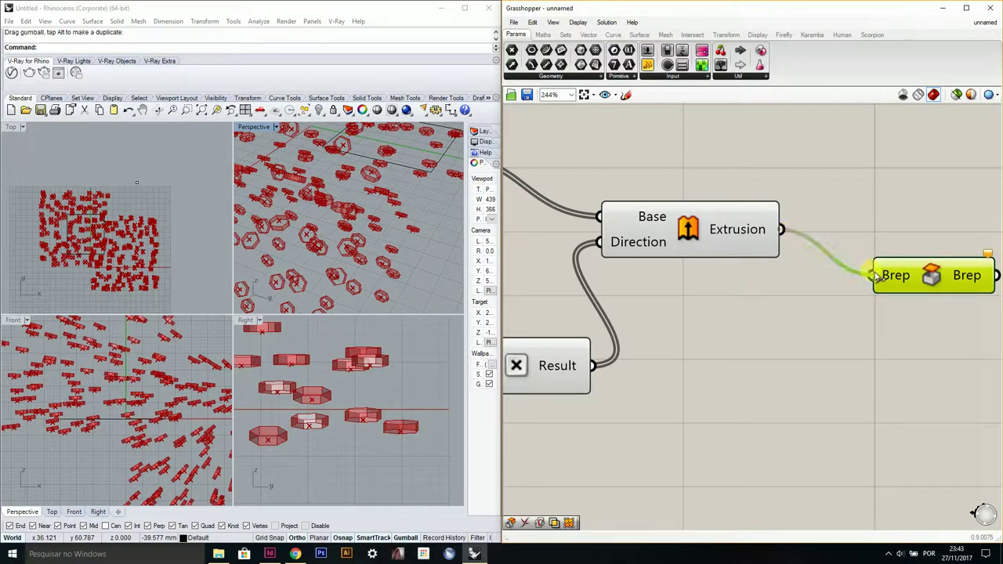
Step: Delete the unconnected Box component with the Rectangle and Height inputs
{"action": "scroll", "coordinate": [703, 296], "scroll_direction": "down", "scroll_amount": 5}
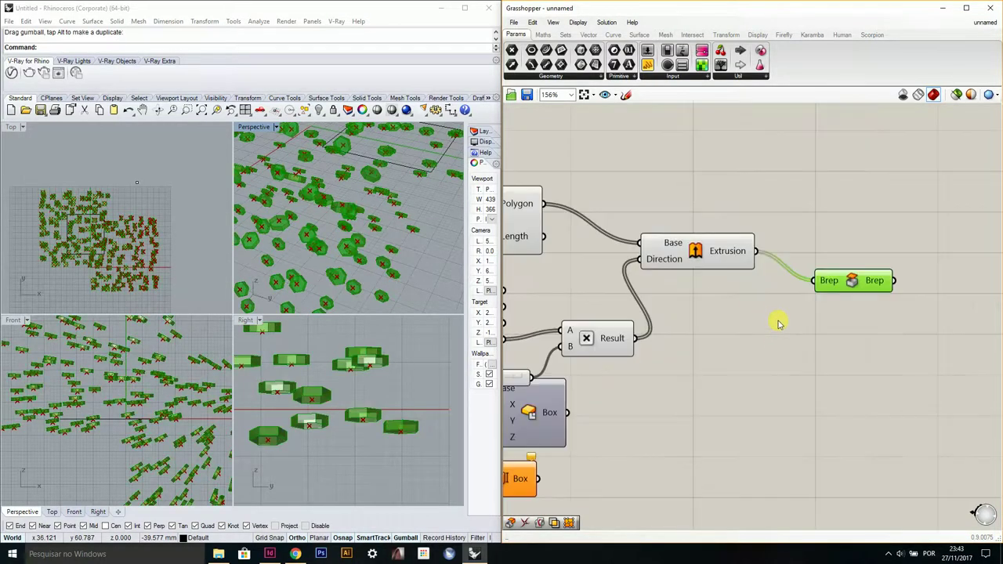
{"action": "left_click_drag", "start_coordinate": [684, 379], "coordinate": [704, 445]}
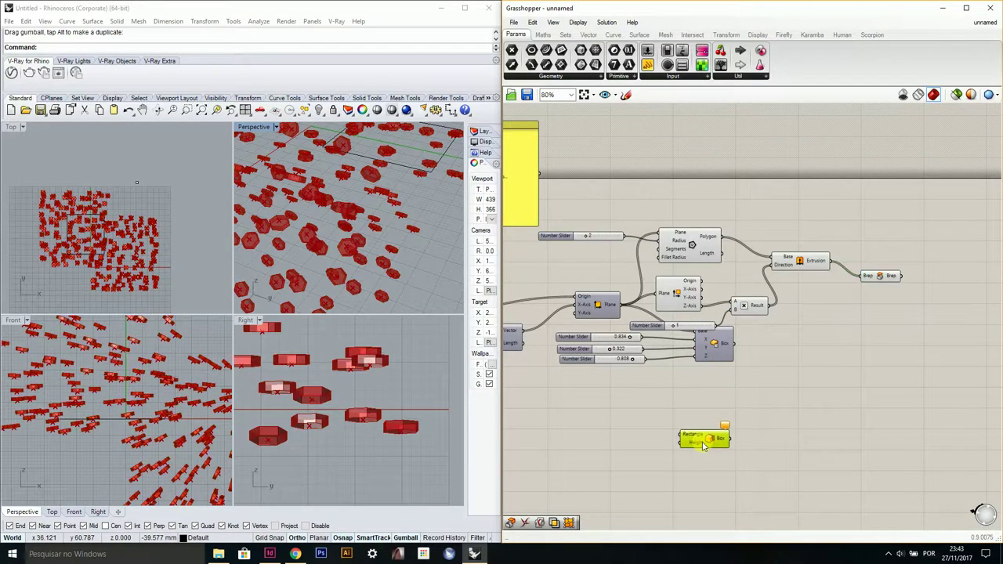
{"action": "key", "text": "Delete"}
Step: Move the Center Box component and its three sliders lower on the canvas and disable the Center Box
{"action": "left_click", "coordinate": [720, 352]}
{"action": "left_click", "coordinate": [731, 387]}
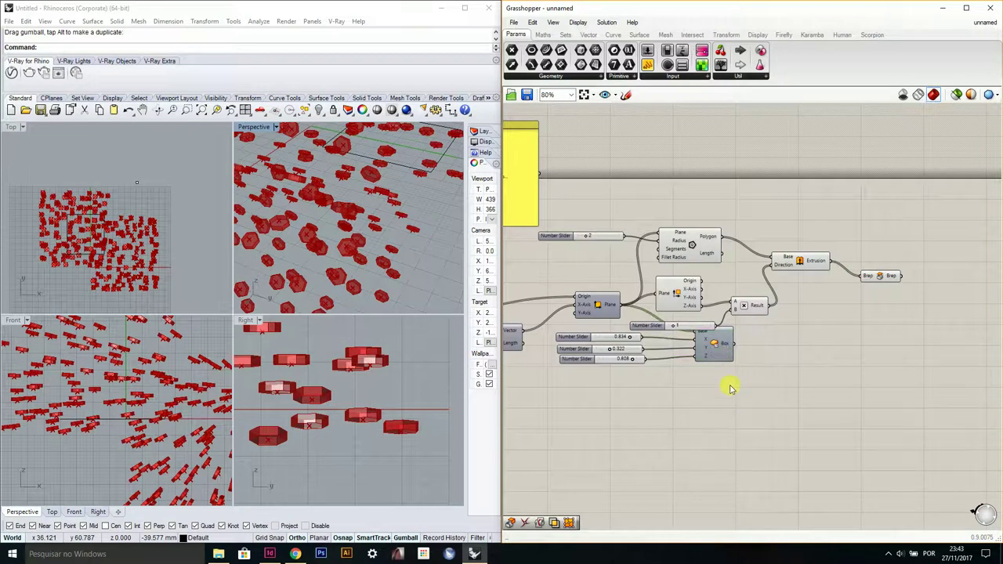
{"action": "left_click_drag", "start_coordinate": [759, 397], "coordinate": [591, 337]}
{"action": "left_click_drag", "start_coordinate": [723, 356], "coordinate": [762, 415]}
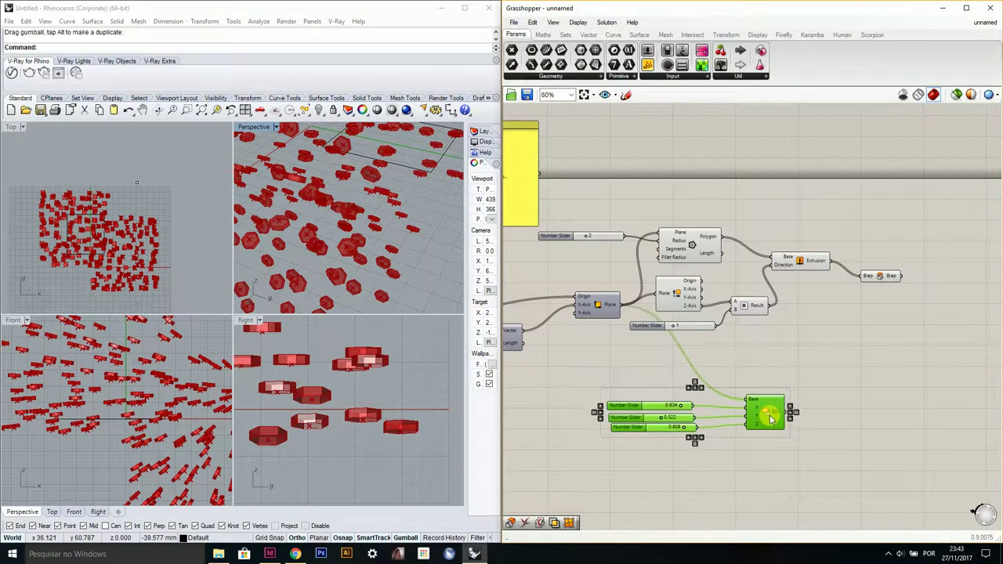
{"action": "left_click", "coordinate": [762, 416]}
{"action": "middle_click", "coordinate": [762, 415]}
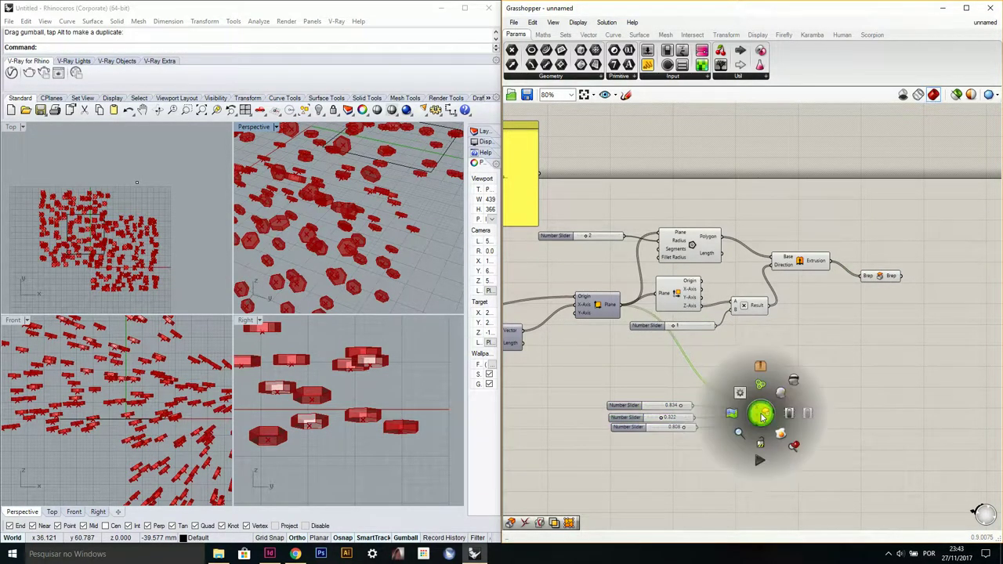
{"action": "left_click", "coordinate": [808, 416]}
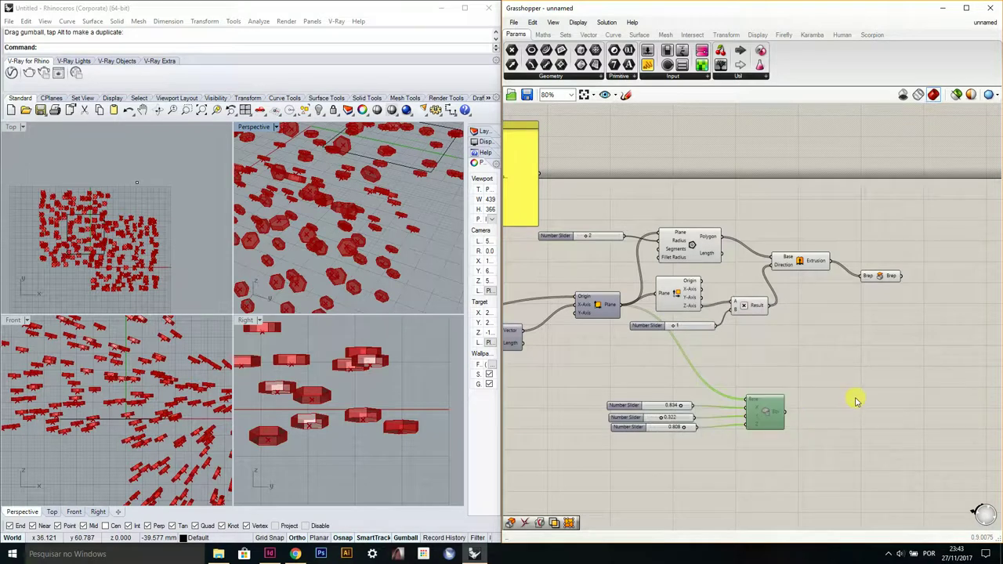
Step: Shift the Polygon, Deconstruct Plane, Multiplication, Extrude and Cap Holes components with the multiplier slider further right on the canvas
{"action": "left_click", "coordinate": [770, 364]}
{"action": "left_click_drag", "start_coordinate": [928, 186], "coordinate": [657, 356]}
{"action": "left_click_drag", "start_coordinate": [721, 245], "coordinate": [758, 251]}
{"action": "left_click", "coordinate": [784, 195]}
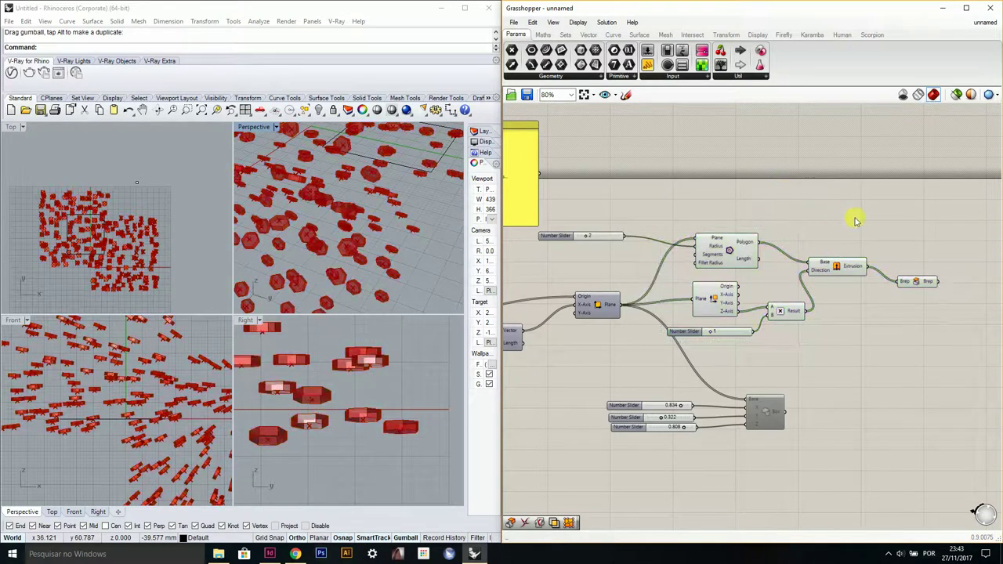
Step: Turn off the preview of the Polygon, Deconstruct Plane, Multiplication and Extrude components
{"action": "left_click_drag", "start_coordinate": [851, 216], "coordinate": [731, 250]}
{"action": "middle_click", "coordinate": [731, 251]}
{"action": "left_click", "coordinate": [770, 210]}
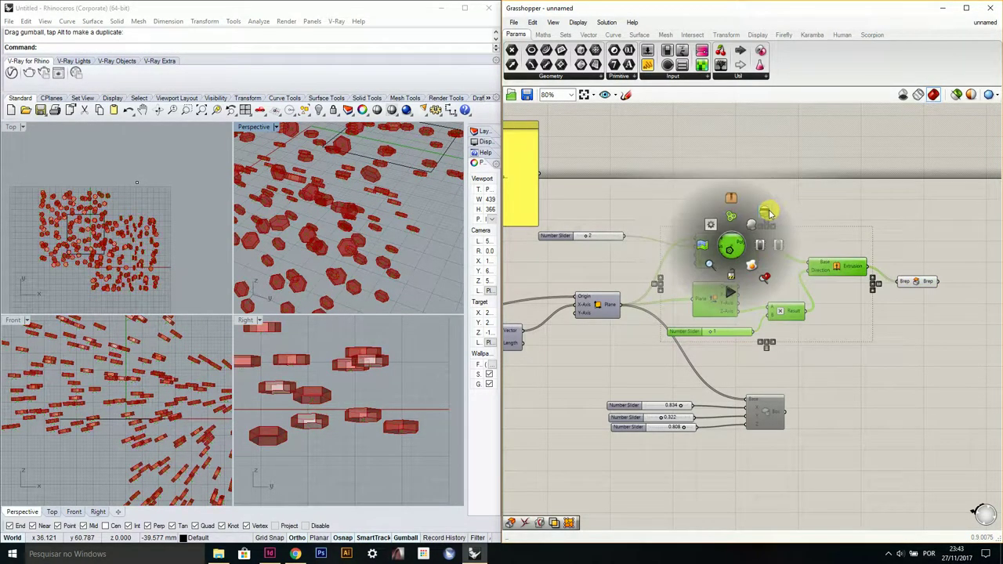
{"action": "left_click", "coordinate": [331, 239]}
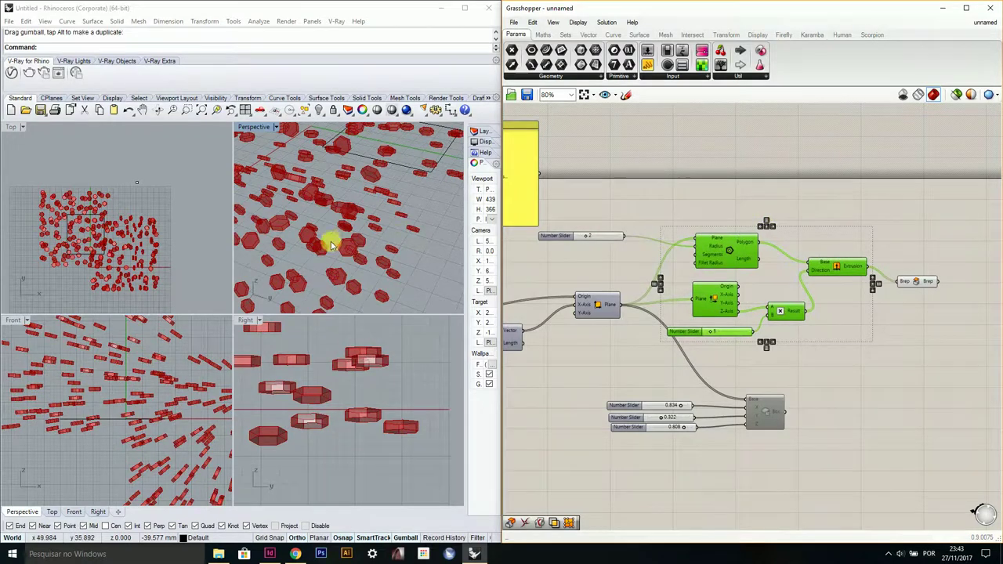
Step: Bake the Cap Holes result into Rhino on the Default layer
{"action": "left_click", "coordinate": [914, 285]}
{"action": "right_click", "coordinate": [913, 285]}
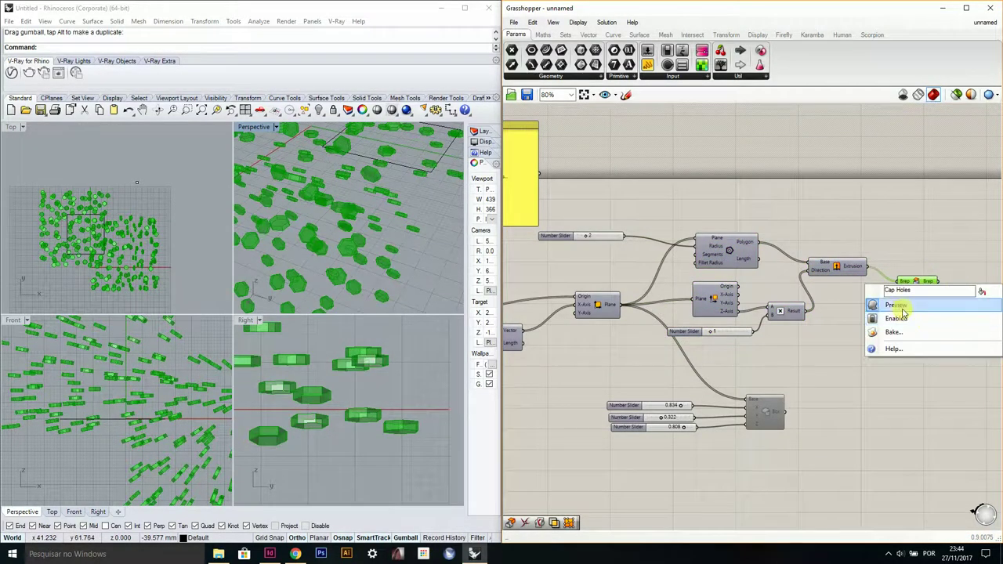
{"action": "left_click", "coordinate": [894, 331]}
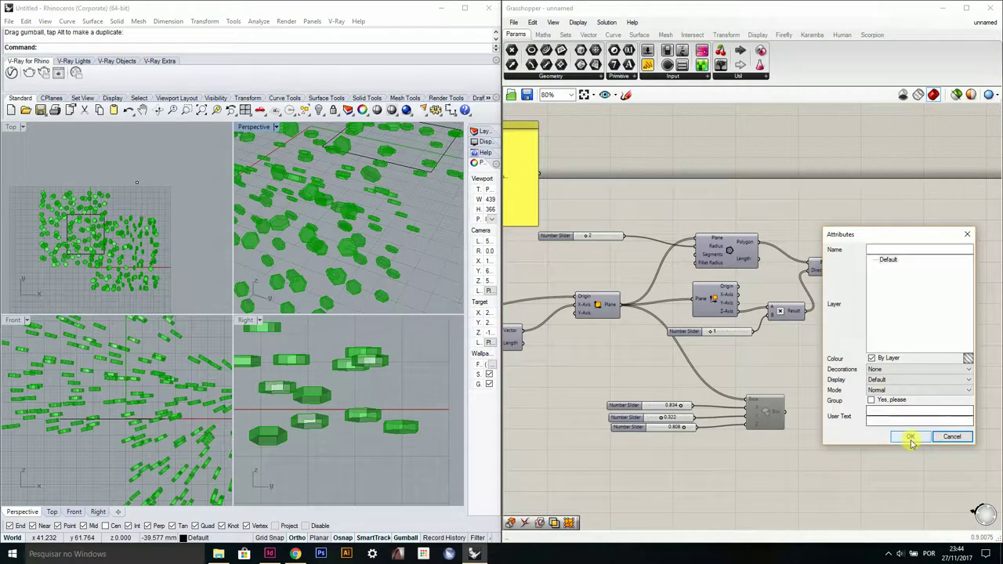
{"action": "left_click", "coordinate": [912, 441]}
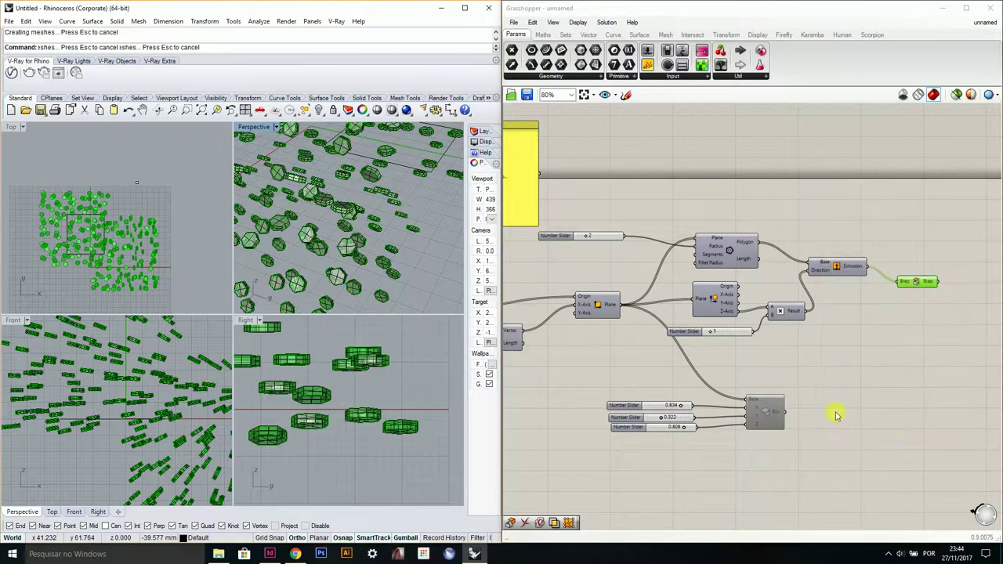
Step: Maximize the Perspective viewport and frame all of the baked solids in it
{"action": "right_click_drag", "start_coordinate": [385, 240], "coordinate": [339, 186]}
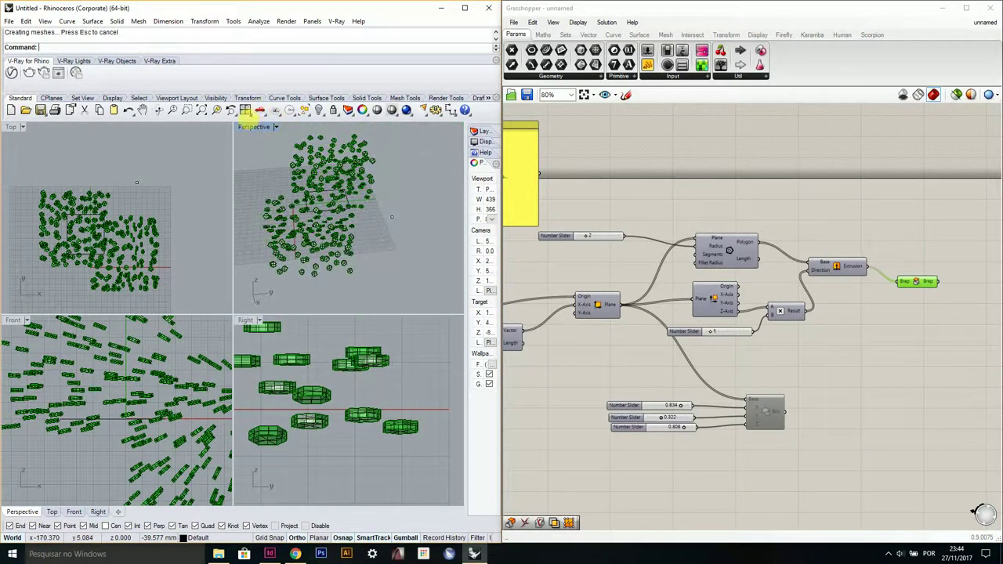
{"action": "double_click", "coordinate": [253, 127]}
{"action": "right_click_drag", "start_coordinate": [200, 214], "coordinate": [271, 246]}
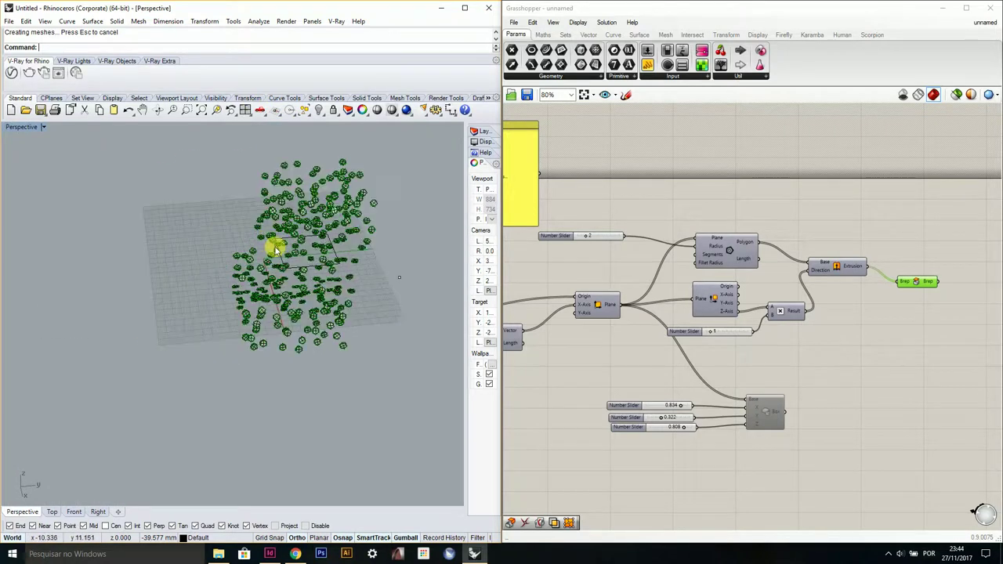
{"action": "left_click_drag", "start_coordinate": [179, 157], "coordinate": [433, 425]}
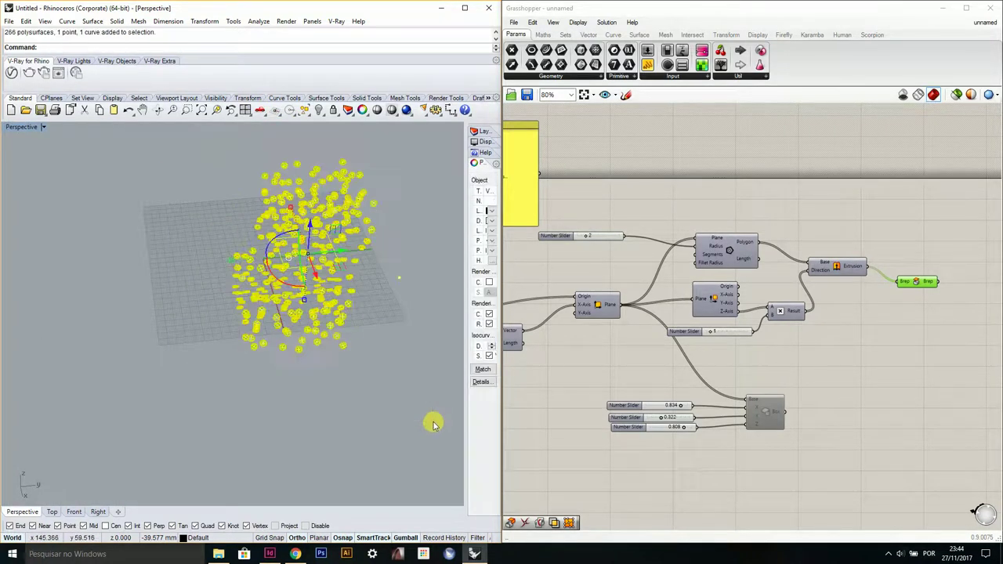
{"action": "right_click_drag", "start_coordinate": [372, 293], "coordinate": [353, 298]}
{"action": "left_click", "coordinate": [373, 303]}
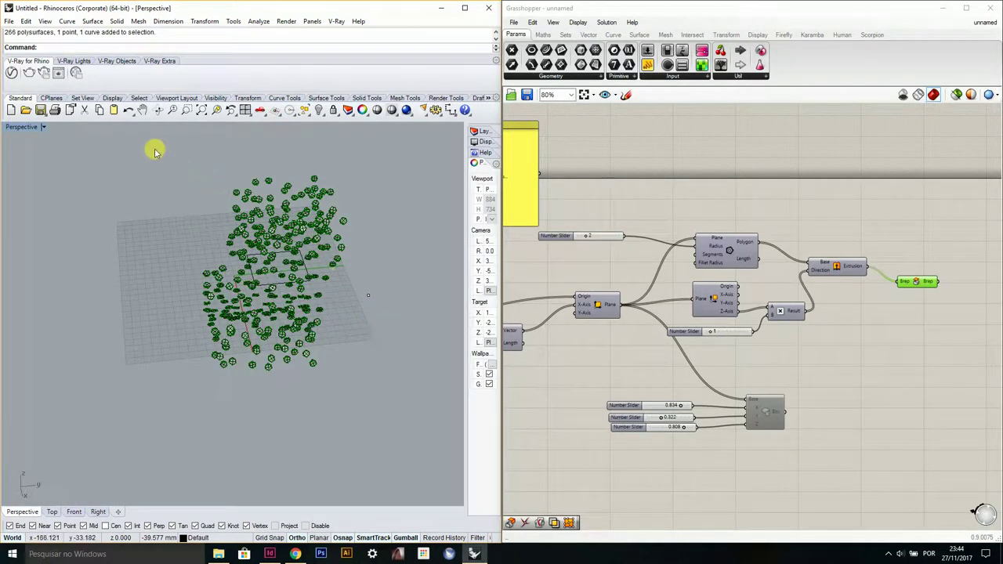
Step: Select the baked polysurfaces with the curve, without the reference point, and move them along the Y axis clear of the Grasshopper preview
{"action": "left_click_drag", "start_coordinate": [155, 149], "coordinate": [355, 415]}
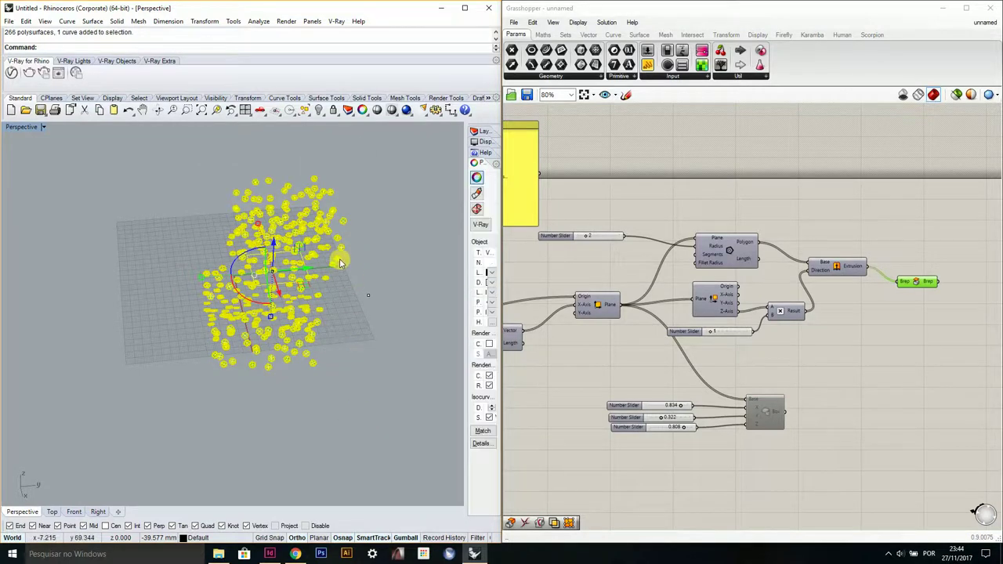
{"action": "scroll", "coordinate": [337, 261], "scroll_direction": "down", "scroll_amount": 4}
{"action": "left_click_drag", "start_coordinate": [334, 264], "coordinate": [225, 277]}
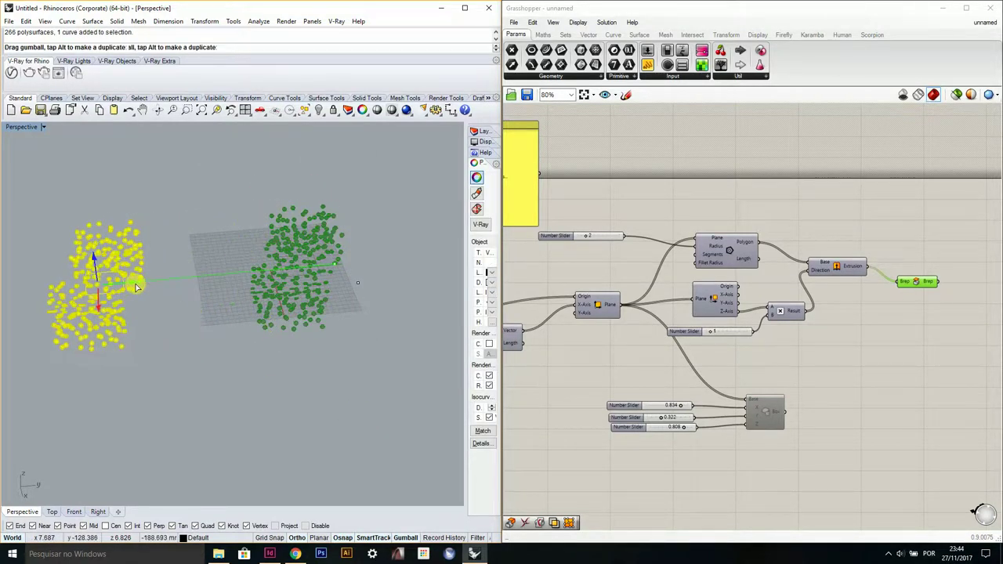
{"action": "left_click", "coordinate": [197, 300]}
Step: Delete the curve that was moved along with the baked polysurfaces
{"action": "scroll", "coordinate": [89, 298], "scroll_direction": "up", "scroll_amount": 5}
{"action": "right_click_drag", "start_coordinate": [155, 298], "coordinate": [230, 294]}
{"action": "left_click", "coordinate": [227, 276]}
{"action": "key", "text": "Delete"}
Step: Create a Make2D drawing of all the moved polysurfaces from the current perspective view, showing tangent edges and the viewport rectangle
{"action": "left_click_drag", "start_coordinate": [93, 196], "coordinate": [450, 441]}
{"action": "right_click_drag", "start_coordinate": [348, 359], "coordinate": [332, 338]}
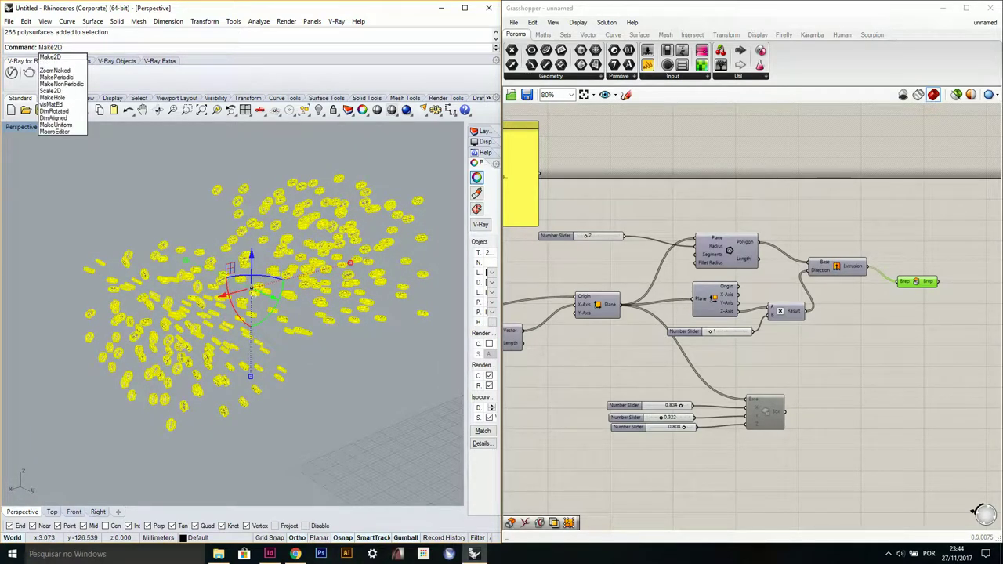
{"action": "key", "text": "Return"}
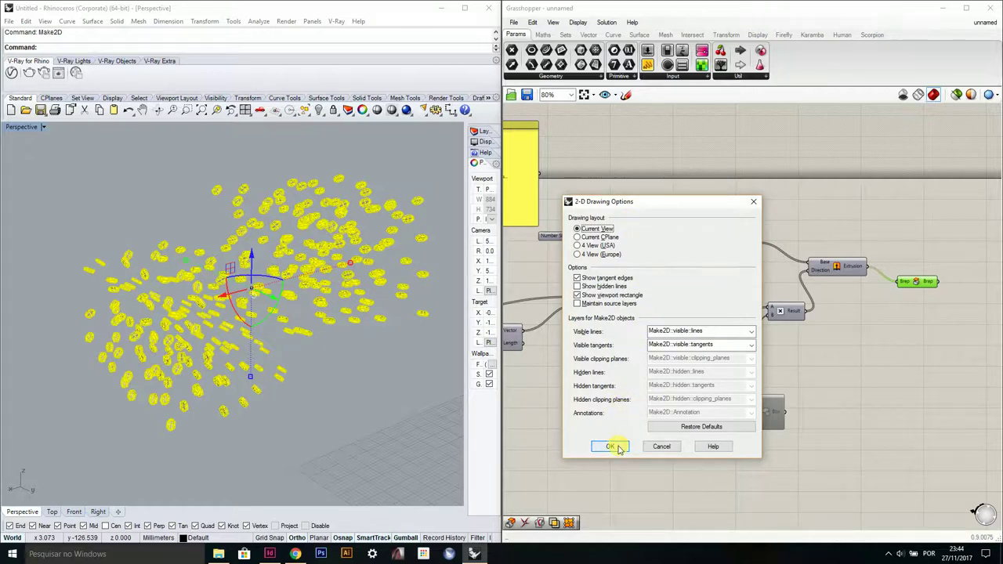
{"action": "left_click", "coordinate": [614, 446]}
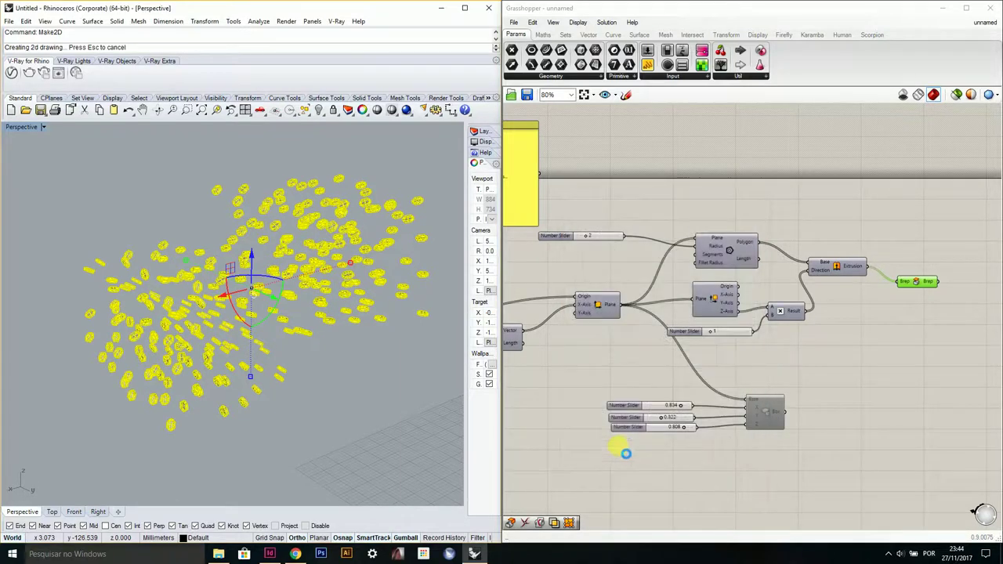
Step: Maximize the Top viewport and move the 2D drawing along the Y axis, clear of the previewed solids
{"action": "double_click", "coordinate": [21, 127]}
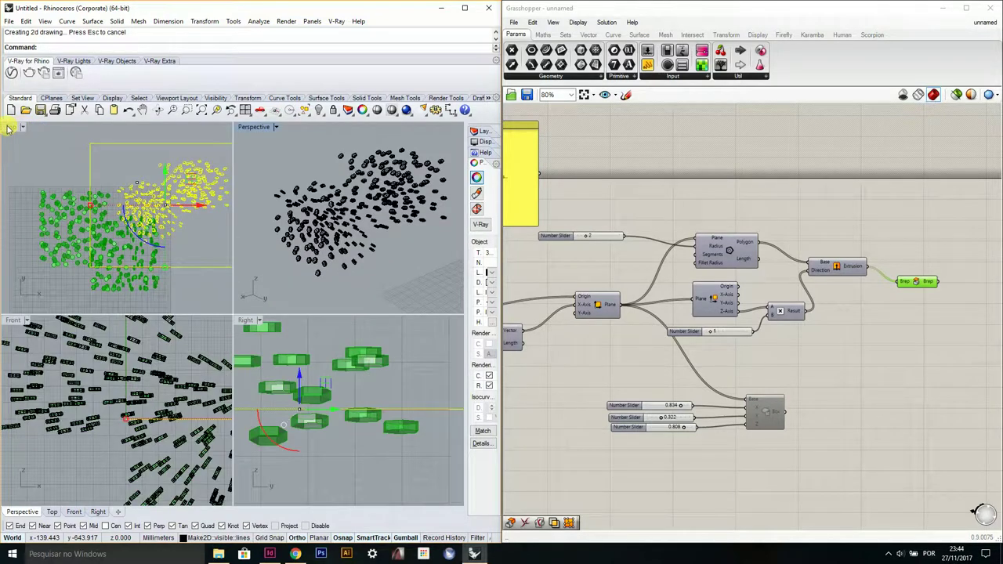
{"action": "double_click", "coordinate": [11, 128]}
{"action": "scroll", "coordinate": [209, 204], "scroll_direction": "down", "scroll_amount": 4}
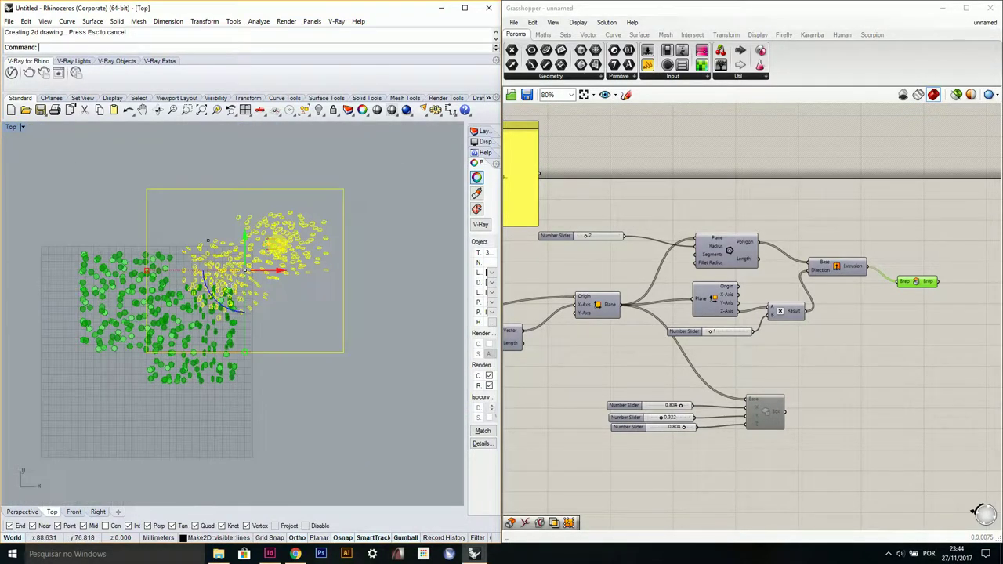
{"action": "right_click_drag", "start_coordinate": [238, 234], "coordinate": [194, 286]}
{"action": "scroll", "coordinate": [201, 288], "scroll_direction": "down", "scroll_amount": 4}
{"action": "left_click_drag", "start_coordinate": [200, 276], "coordinate": [188, 153]}
Step: Deselect the 2D drawing and examine the linework of its projected hexagonal solids up close and as a whole
{"action": "scroll", "coordinate": [205, 175], "scroll_direction": "up", "scroll_amount": 14}
{"action": "right_click_drag", "start_coordinate": [264, 178], "coordinate": [330, 204]}
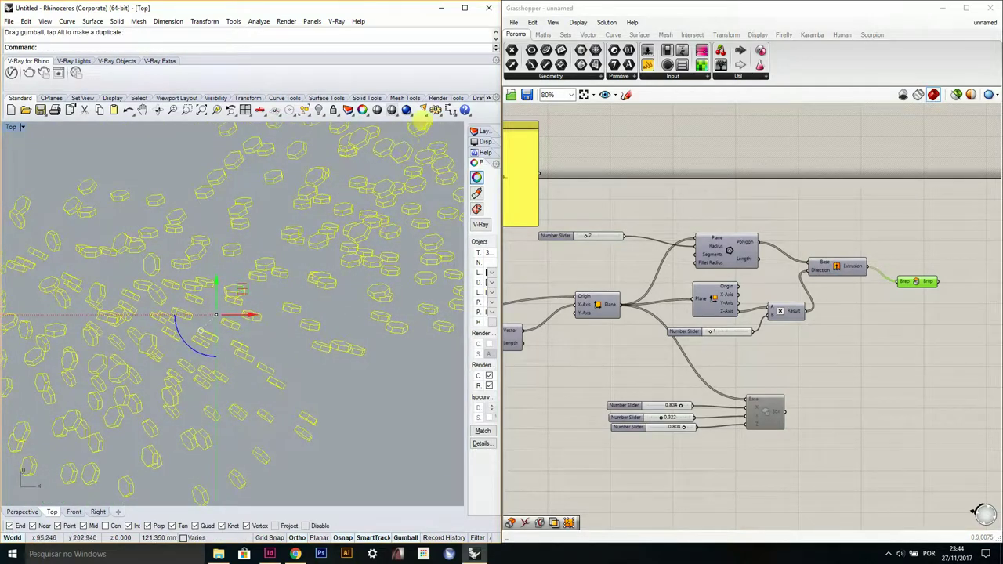
{"action": "left_click", "coordinate": [252, 244]}
{"action": "right_click_drag", "start_coordinate": [117, 336], "coordinate": [218, 301]}
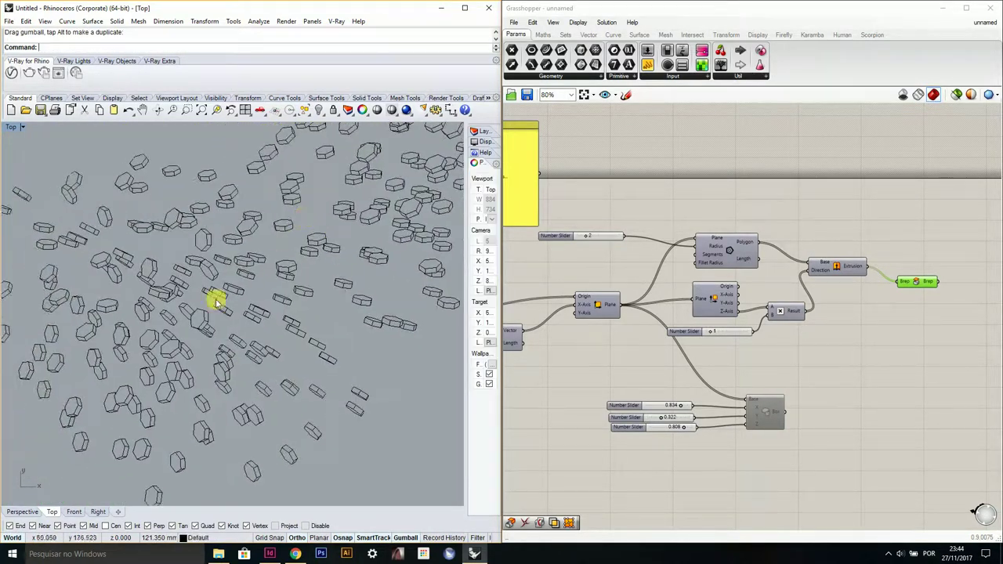
{"action": "scroll", "coordinate": [239, 293], "scroll_direction": "up", "scroll_amount": 10}
{"action": "scroll", "coordinate": [251, 282], "scroll_direction": "up", "scroll_amount": 3}
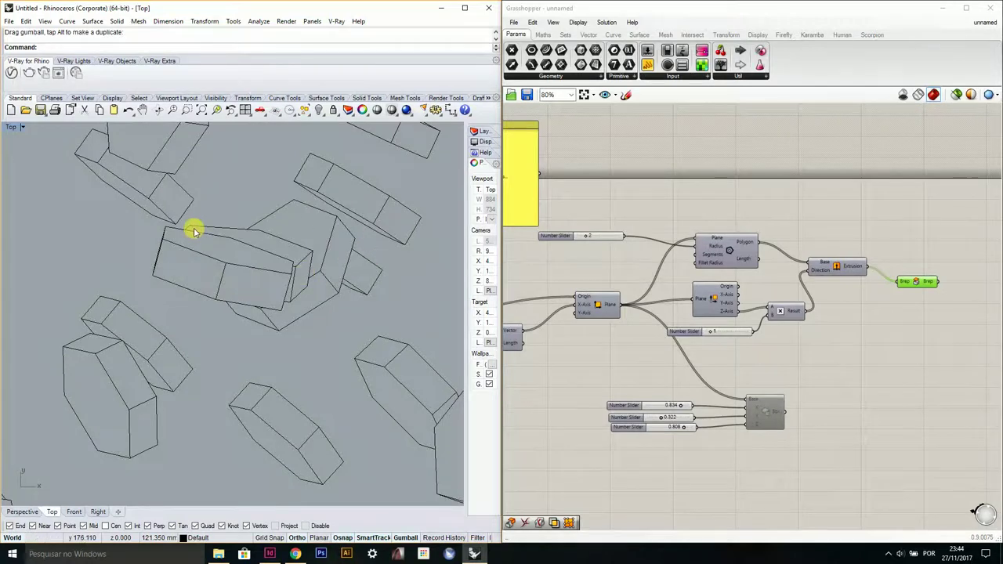
{"action": "scroll", "coordinate": [291, 282], "scroll_direction": "down", "scroll_amount": 5}
{"action": "scroll", "coordinate": [202, 286], "scroll_direction": "up", "scroll_amount": 3}
{"action": "scroll", "coordinate": [202, 286], "scroll_direction": "down", "scroll_amount": 5}
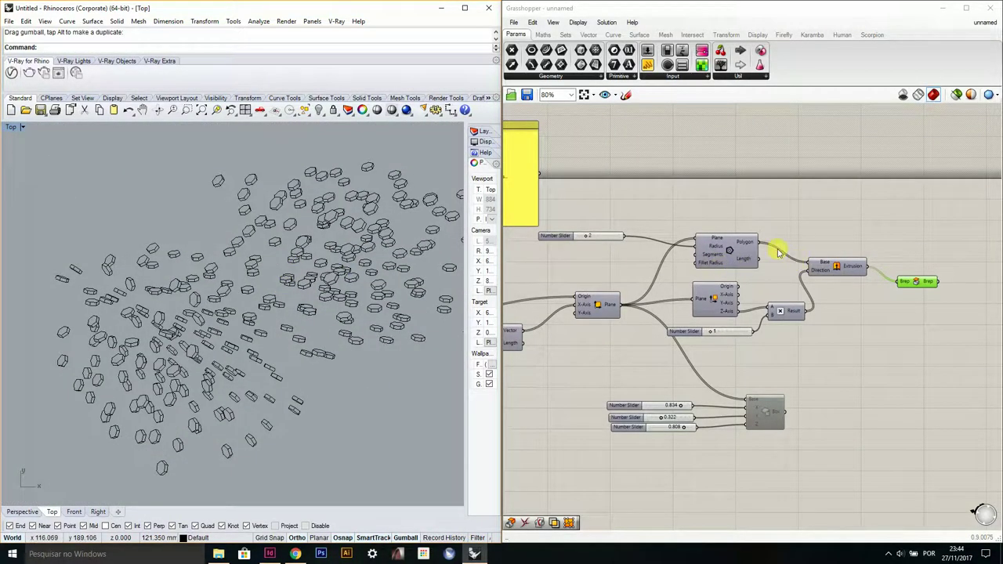
Step: Select the Polygon component and review the Grasshopper definition from the point generation to the capped extrusions
{"action": "left_click", "coordinate": [715, 257]}
{"action": "scroll", "coordinate": [705, 257], "scroll_direction": "up", "scroll_amount": 2}
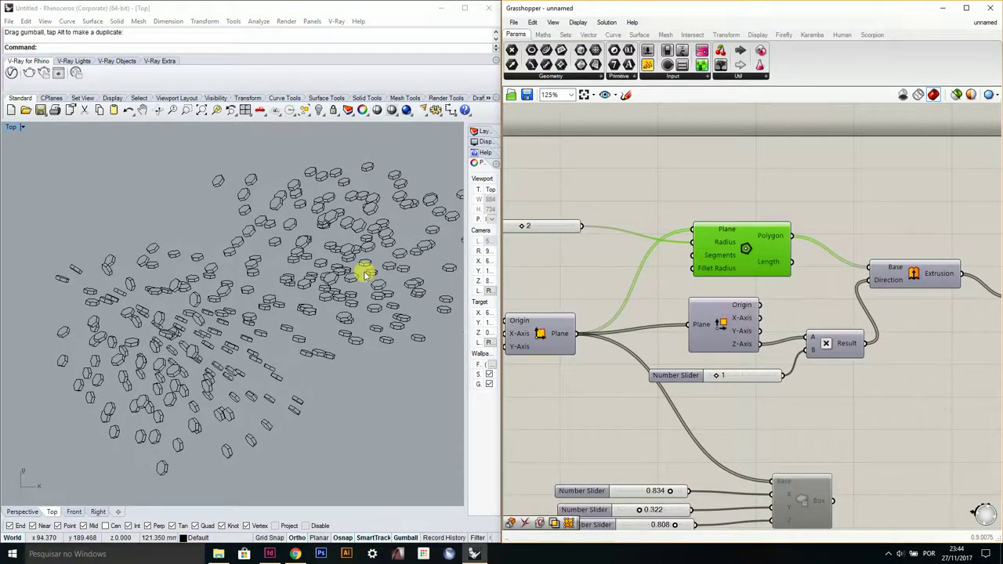
{"action": "scroll", "coordinate": [806, 249], "scroll_direction": "down", "scroll_amount": 5}
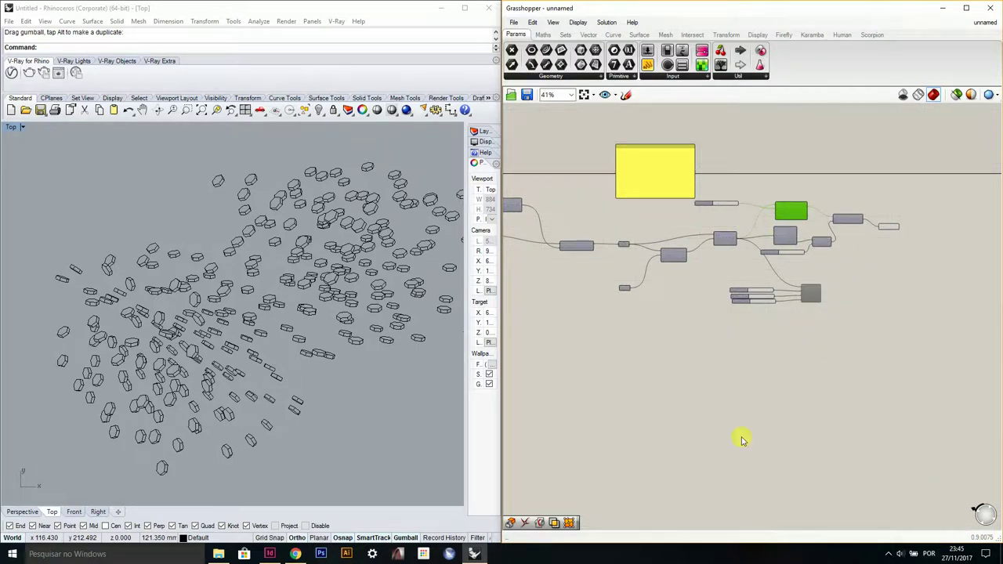
{"action": "scroll", "coordinate": [750, 319], "scroll_direction": "down", "scroll_amount": 1}
{"action": "scroll", "coordinate": [779, 336], "scroll_direction": "up", "scroll_amount": 2}
{"action": "scroll", "coordinate": [737, 291], "scroll_direction": "down", "scroll_amount": 2}
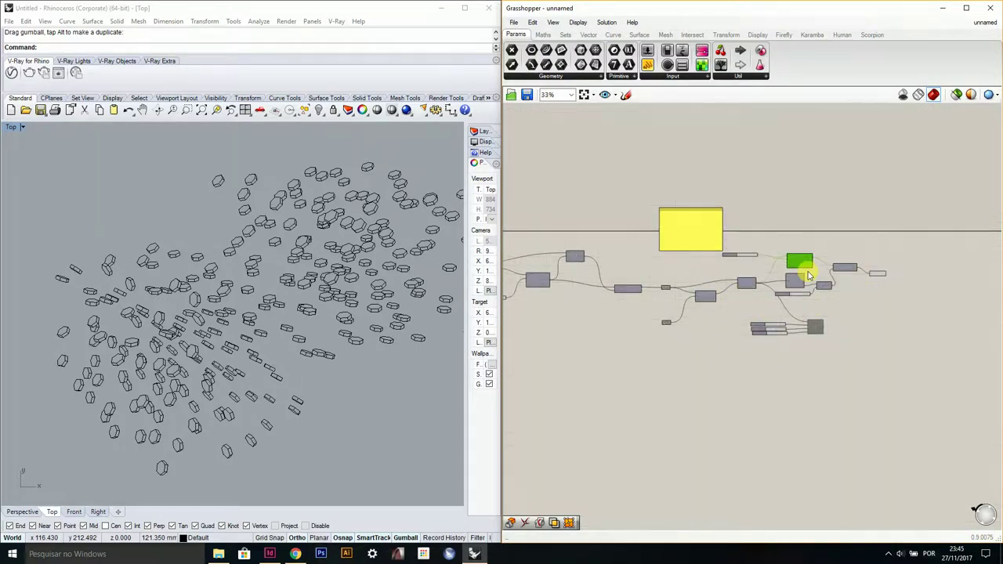
{"action": "right_click_drag", "start_coordinate": [695, 293], "coordinate": [749, 282]}
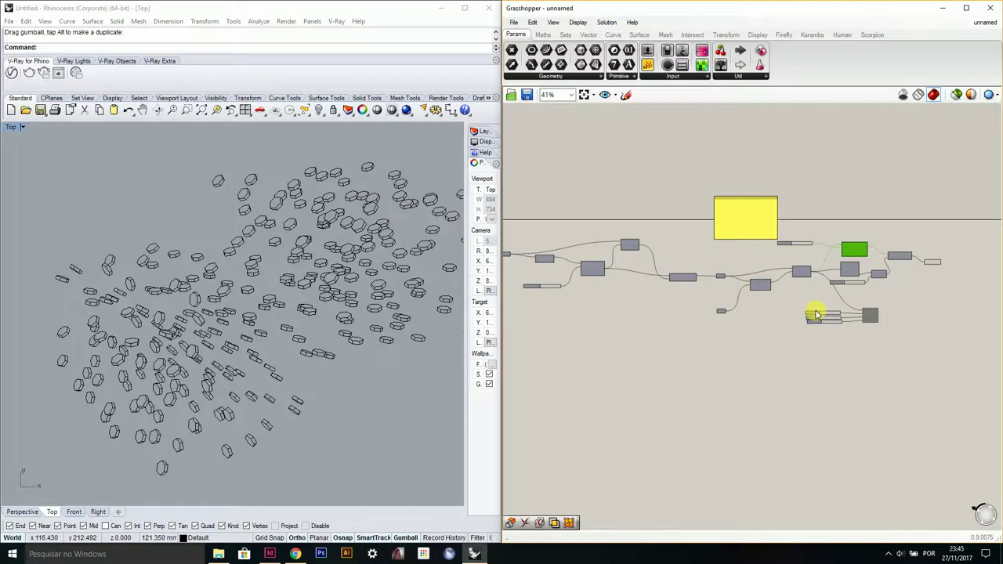
{"action": "scroll", "coordinate": [816, 314], "scroll_direction": "up", "scroll_amount": 2}
{"action": "right_click_drag", "start_coordinate": [816, 313], "coordinate": [770, 298]}
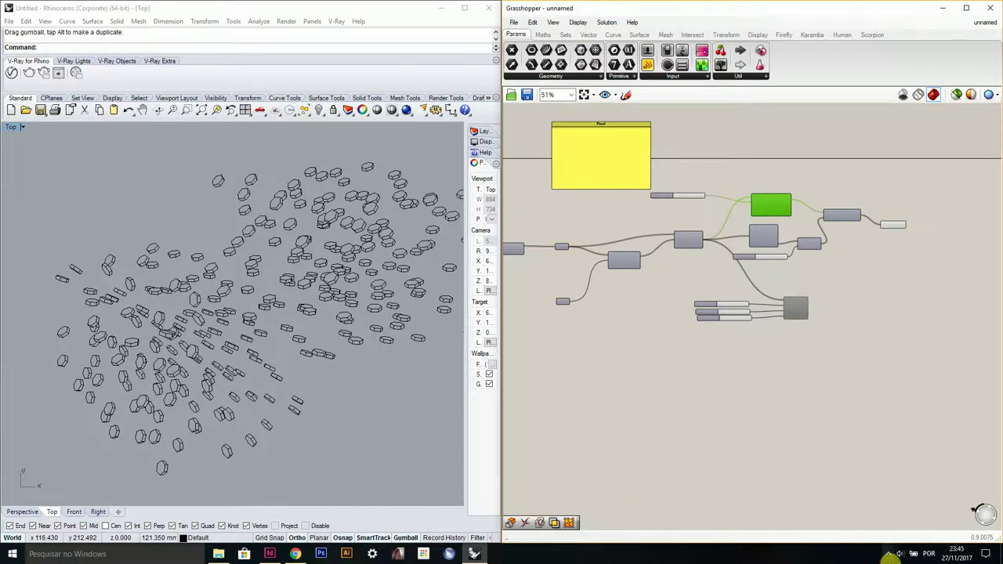
{"action": "left_click", "coordinate": [889, 555]}
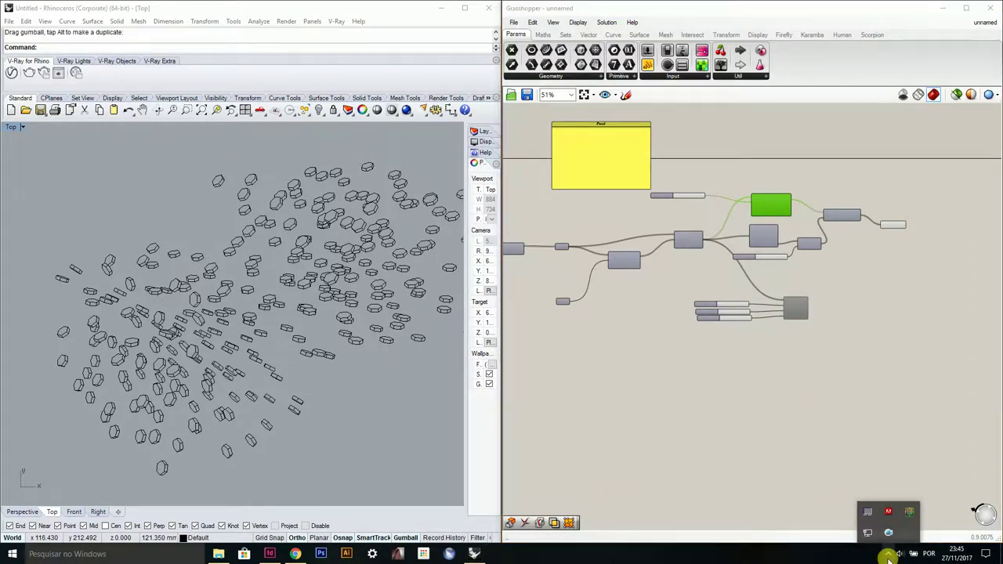
{"action": "left_click", "coordinate": [889, 533]}
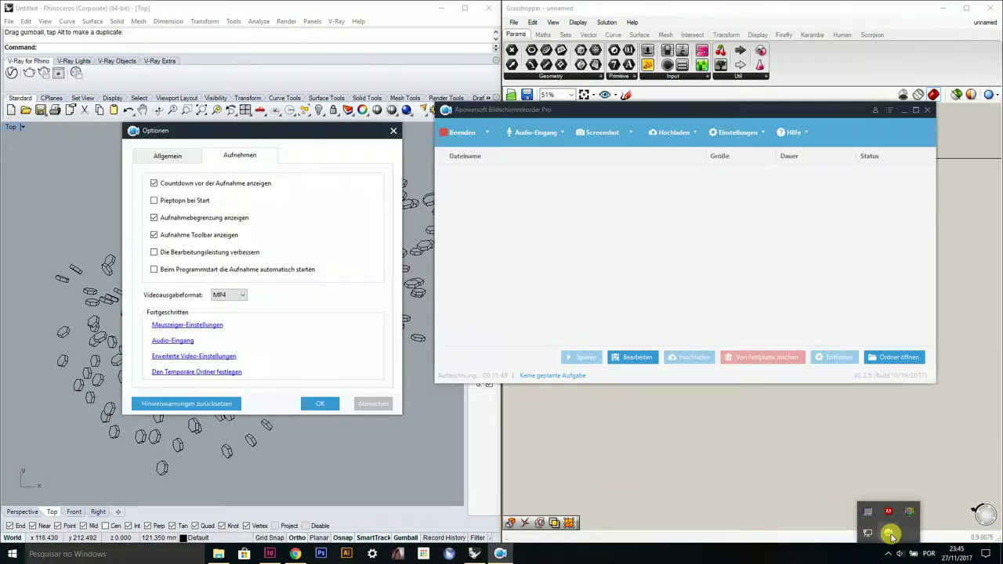